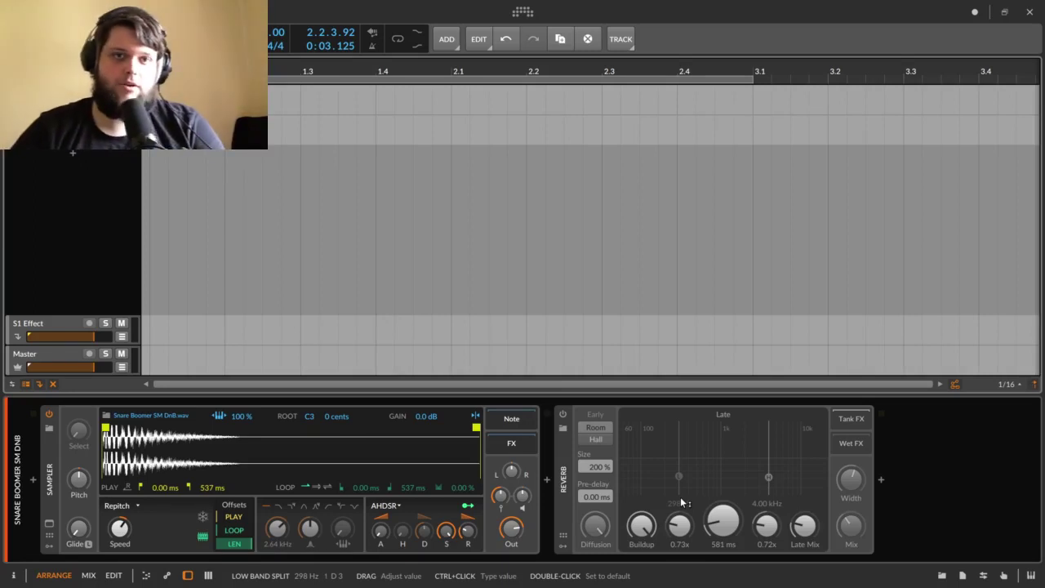
- Open the Reverb device's help view and turn down its late section, with Late Mix at zero and reverb time at 316 ms
key("F1")
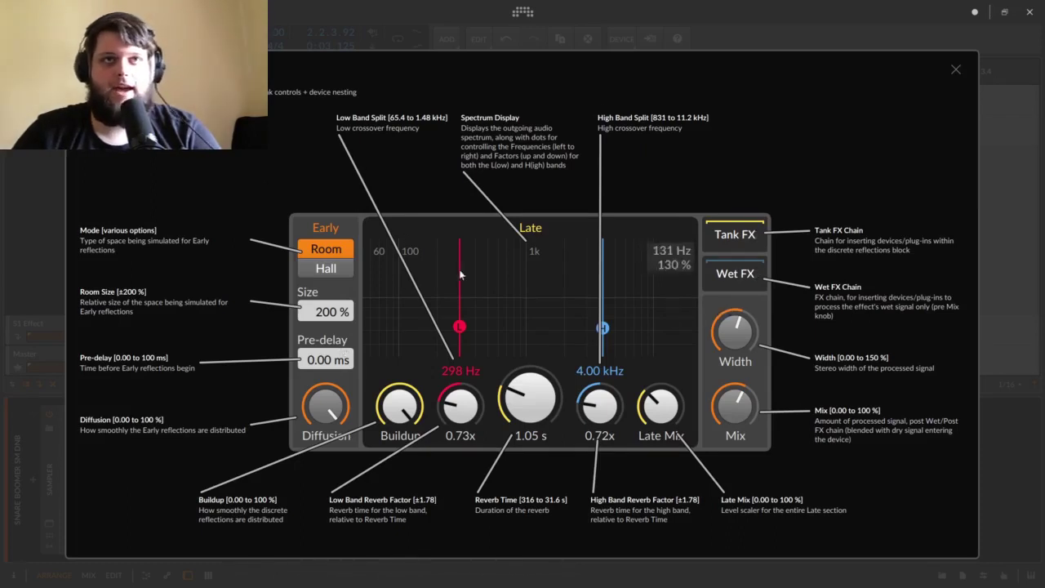
key("space")
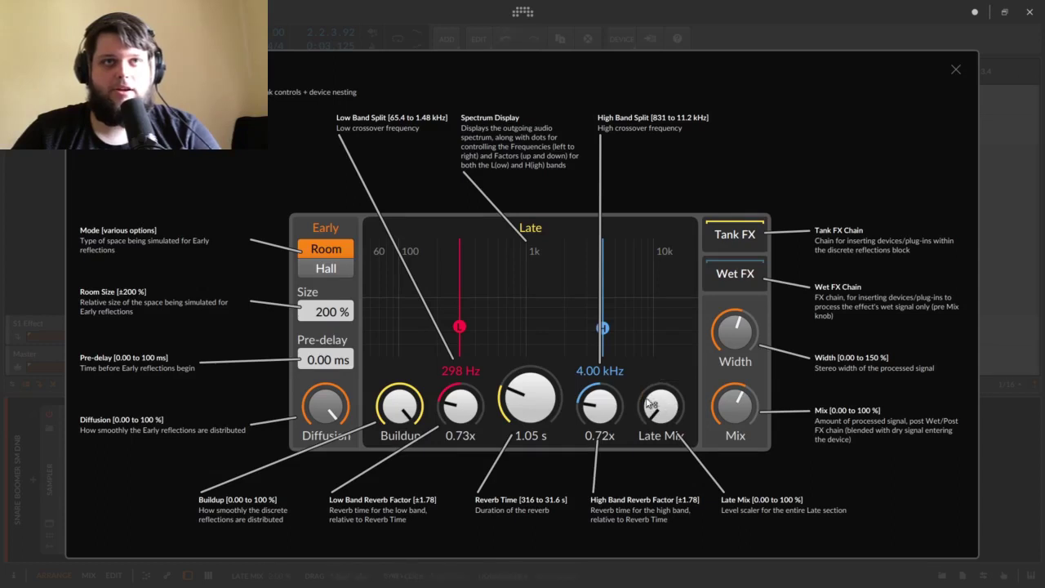
left_click_drag(528, 398, 528, 457)
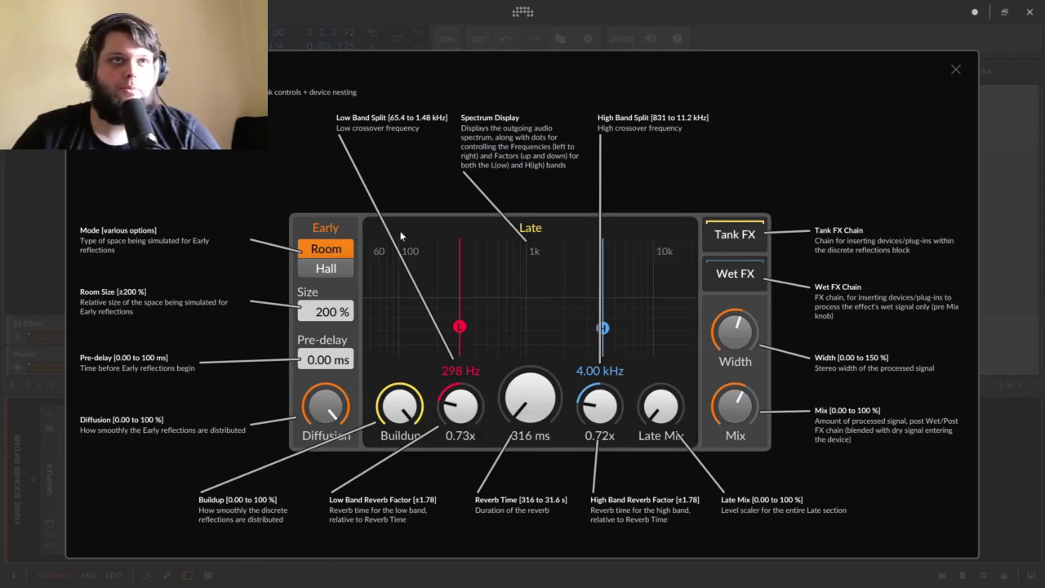
- Play the snare and compare the Room and Hall modes of the early reflections, finishing on Room
left_click(325, 268)
left_click(328, 252)
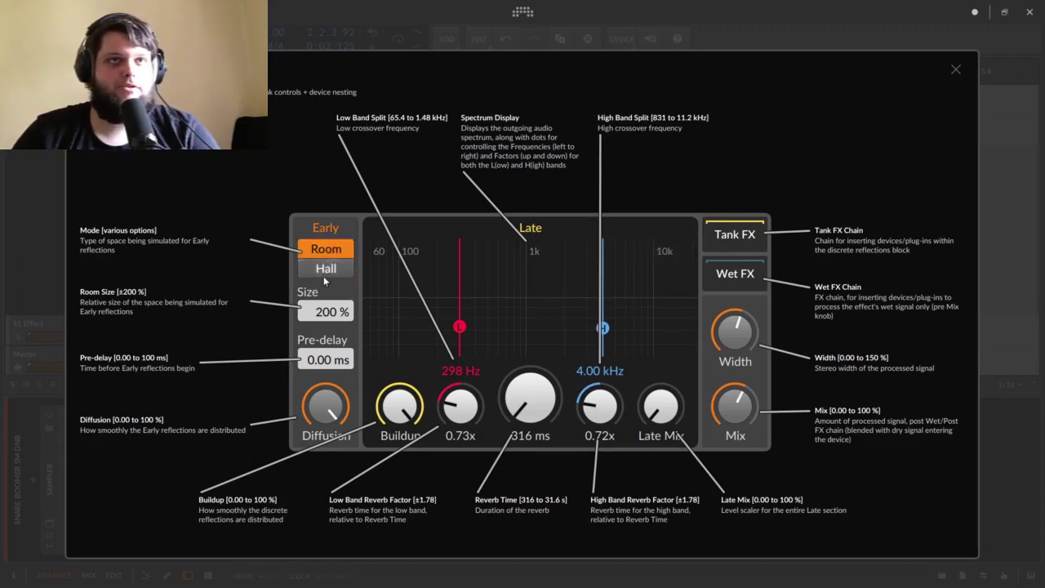
left_click(326, 272)
left_click(328, 252)
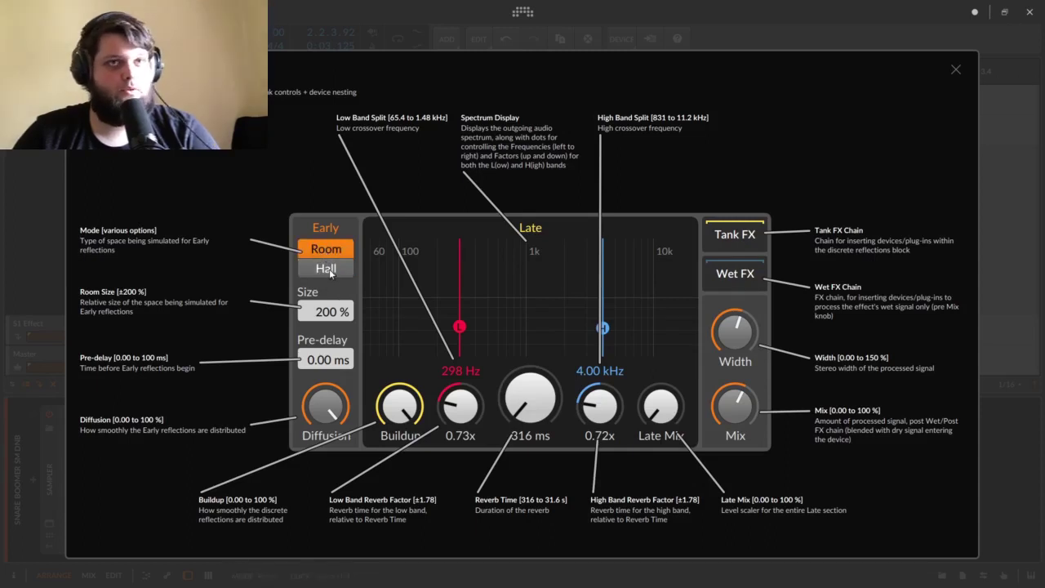
left_click(343, 274)
key("space")
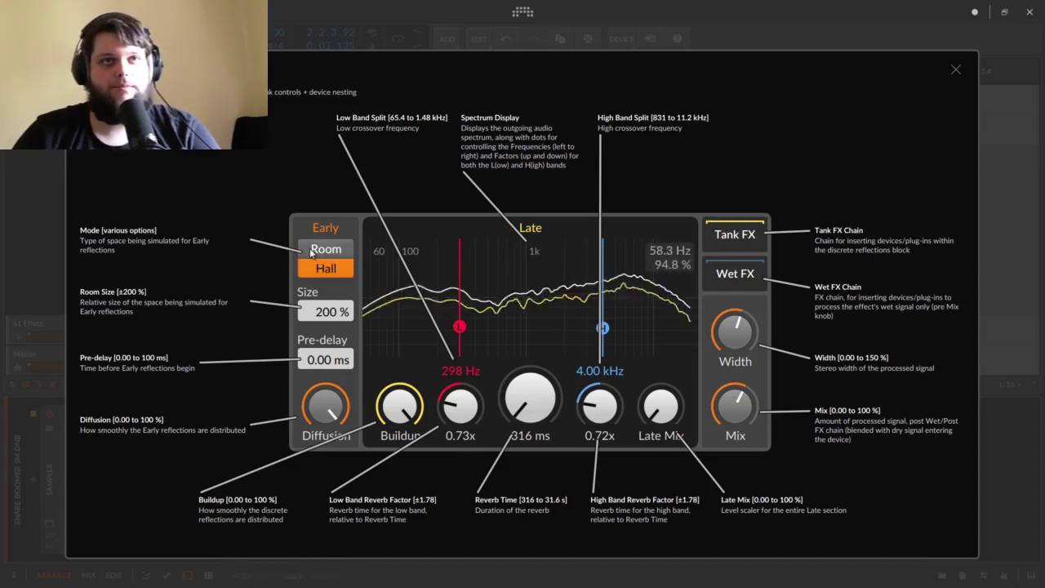
left_click(326, 250)
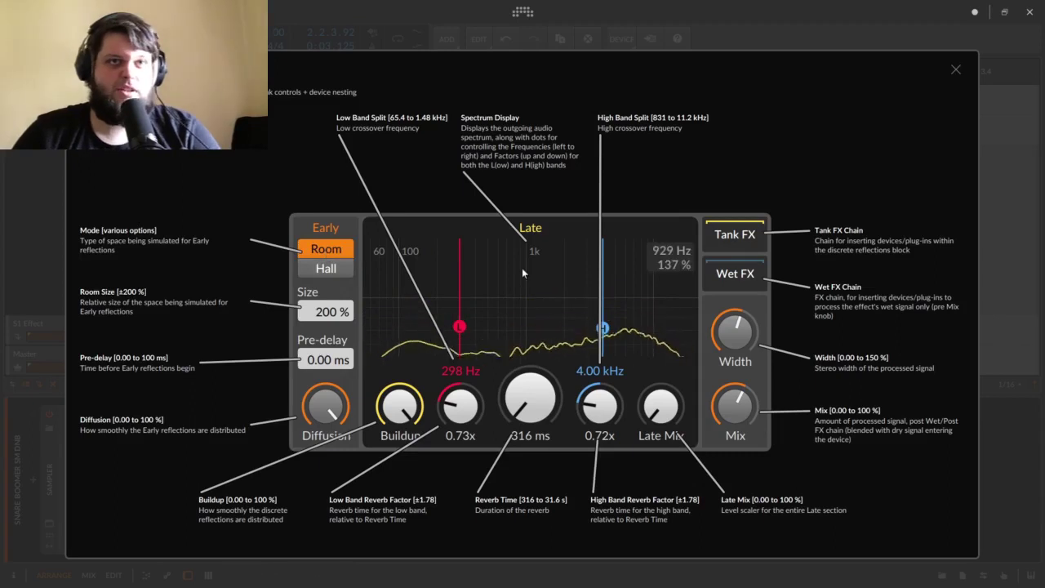
left_click(338, 274)
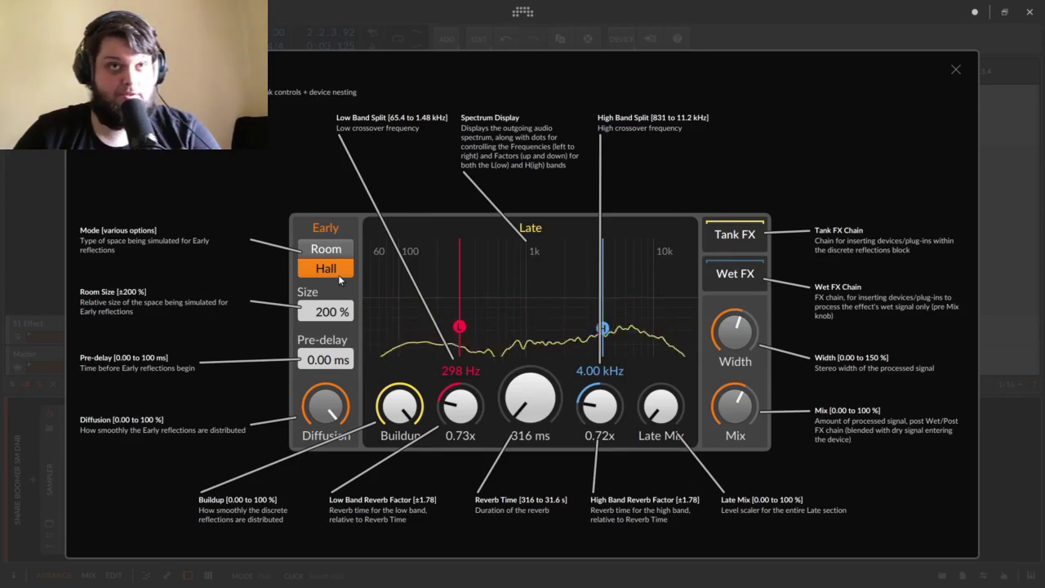
left_click(325, 249)
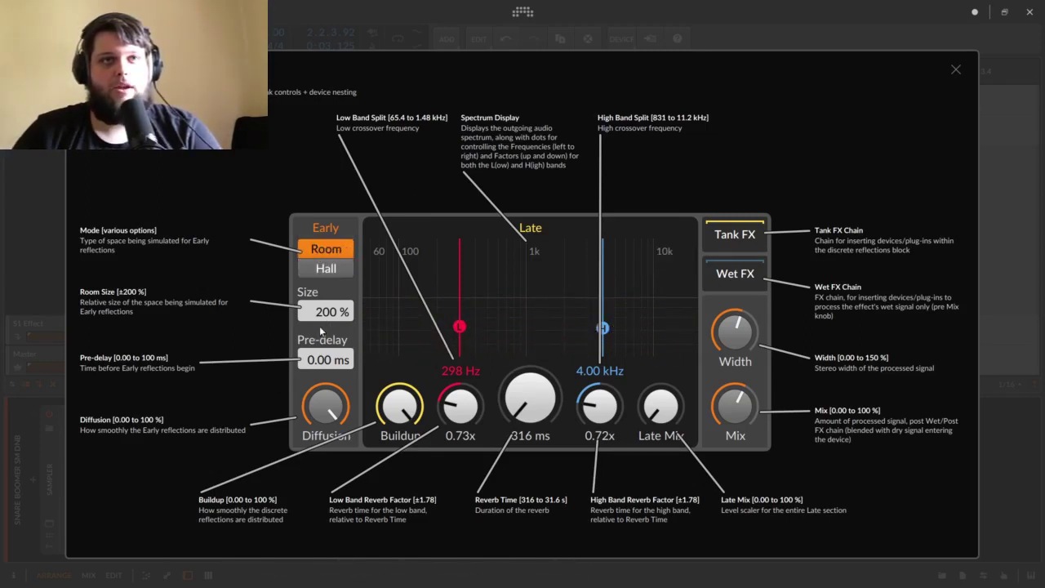
- Try the early reflections with Size at 50.1 % and no Diffusion, then restore 200 % Size and full Diffusion
left_click_drag(323, 313, 323, 359)
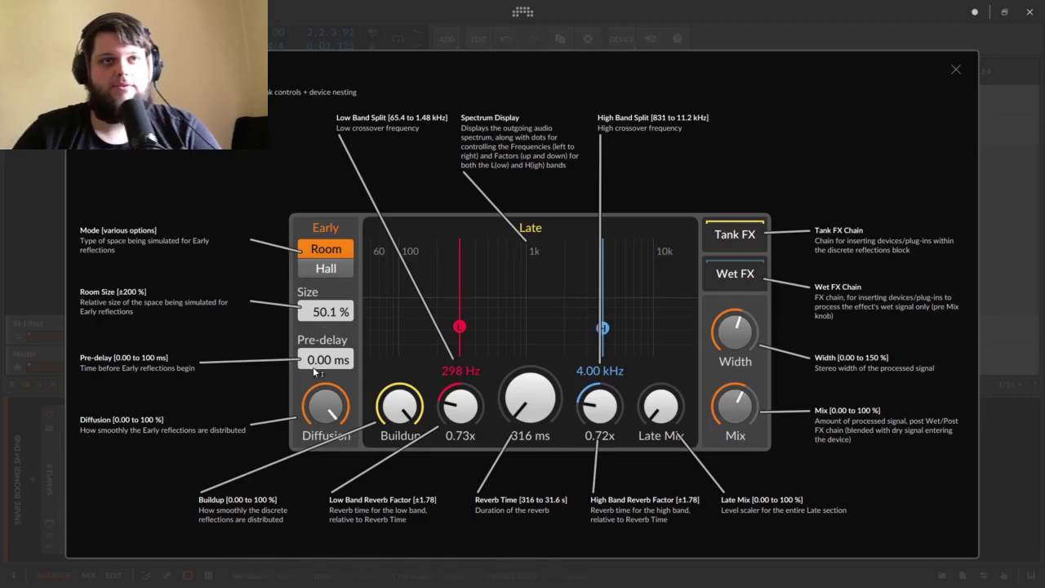
left_click_drag(328, 399, 328, 466)
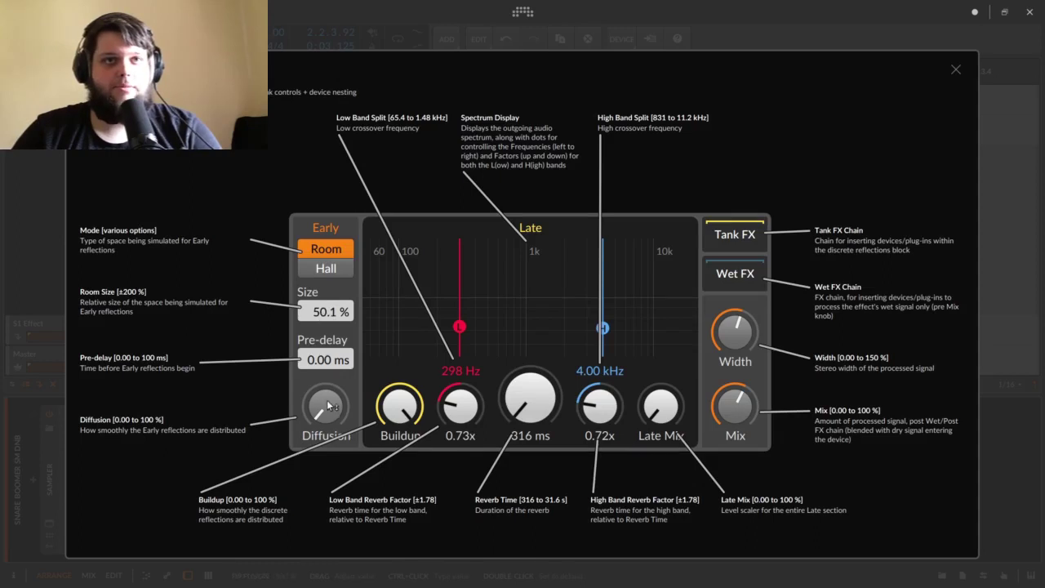
left_click_drag(329, 401, 326, 188)
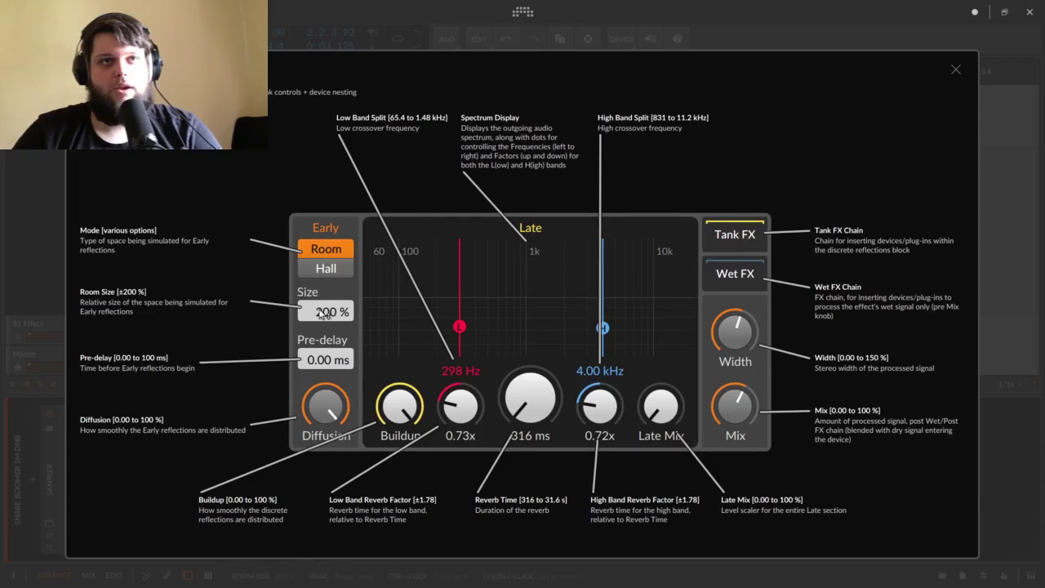
mouse_move(330, 408)
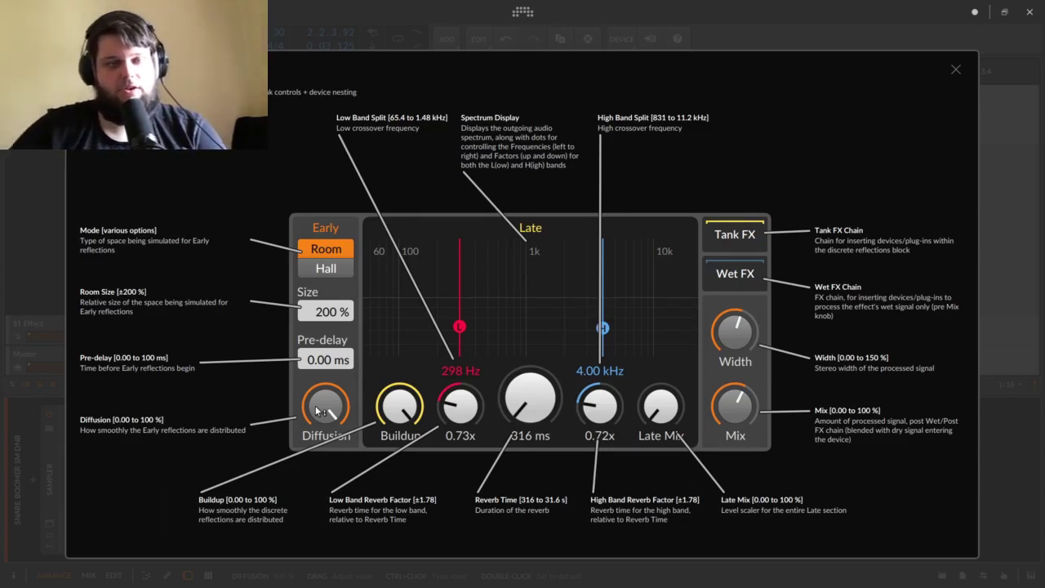
- Audition the snare with Diffusion at minimum, then bring Diffusion back up to 100 %
left_click_drag(321, 411, 320, 499)
key("space")
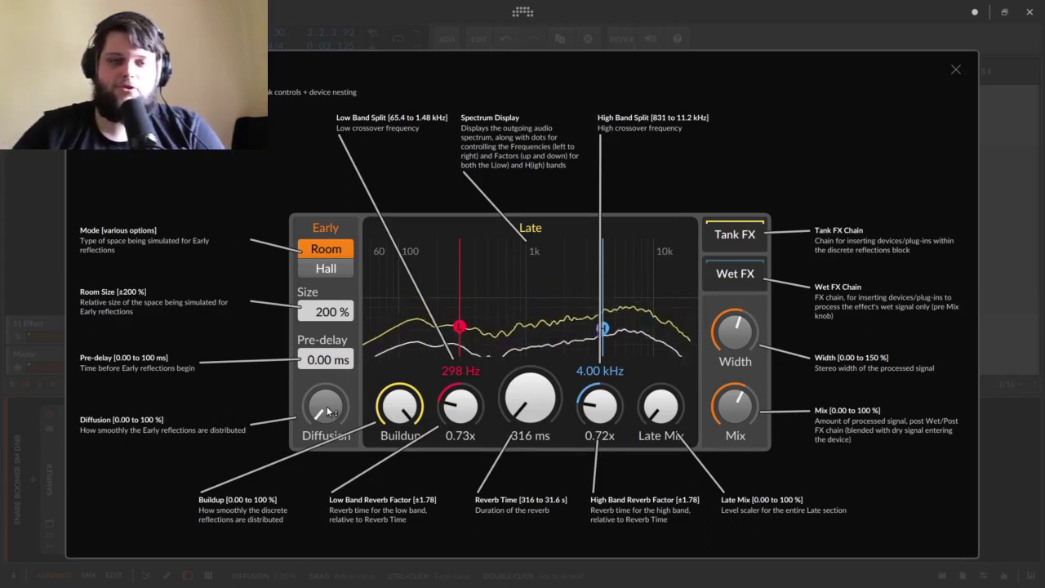
left_click_drag(340, 392, 341, 296)
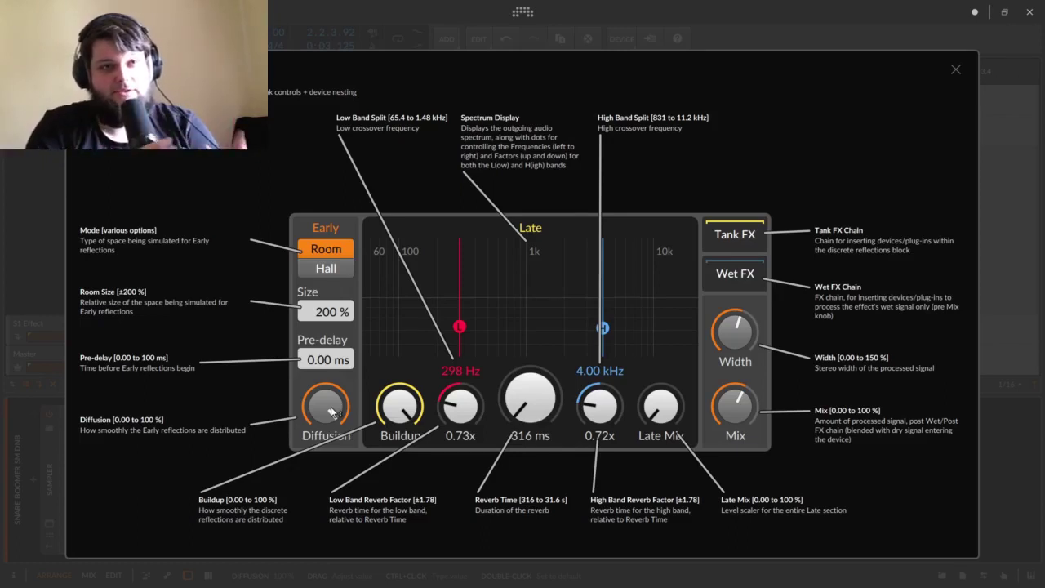
mouse_move(330, 413)
left_mouse_down()
mouse_move(330, 466)
mouse_move(330, 400)
left_mouse_up()
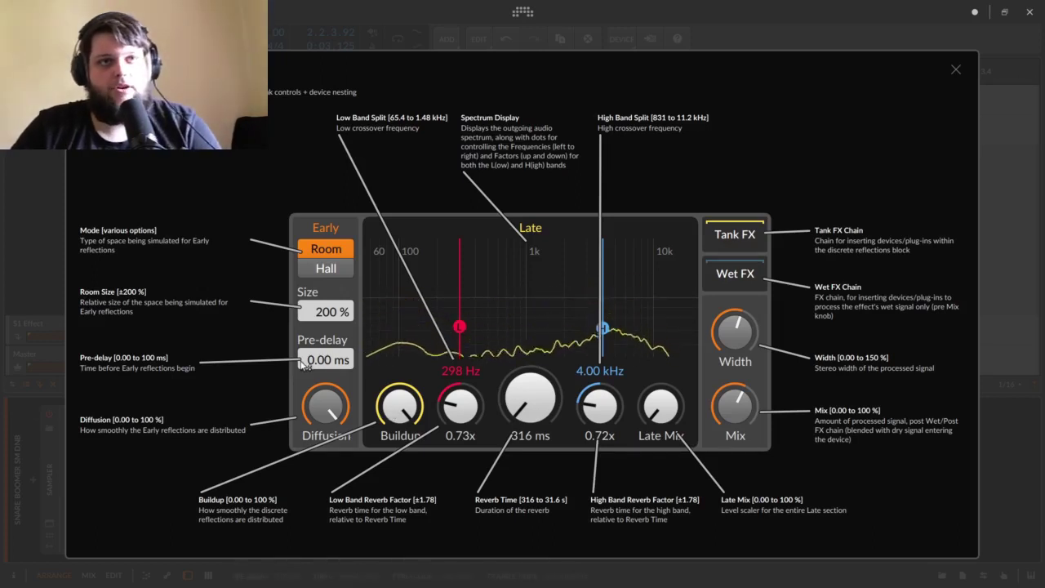
- Set the early reflections' Pre-delay to 100 ms and rebalance the reverb's Mix against the dry snare
left_click_drag(325, 359, 325, 334)
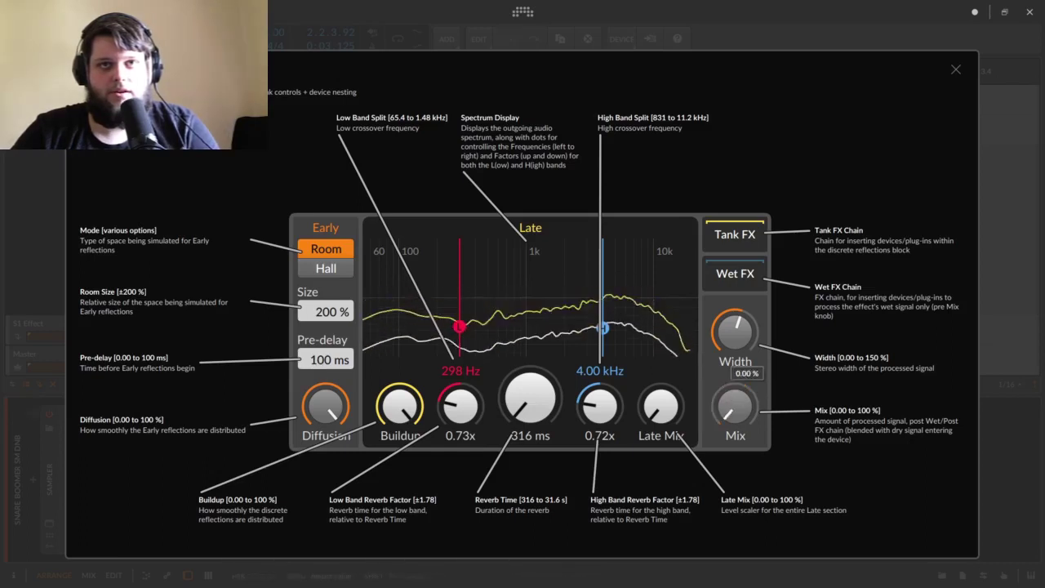
left_click_drag(735, 406, 735, 392)
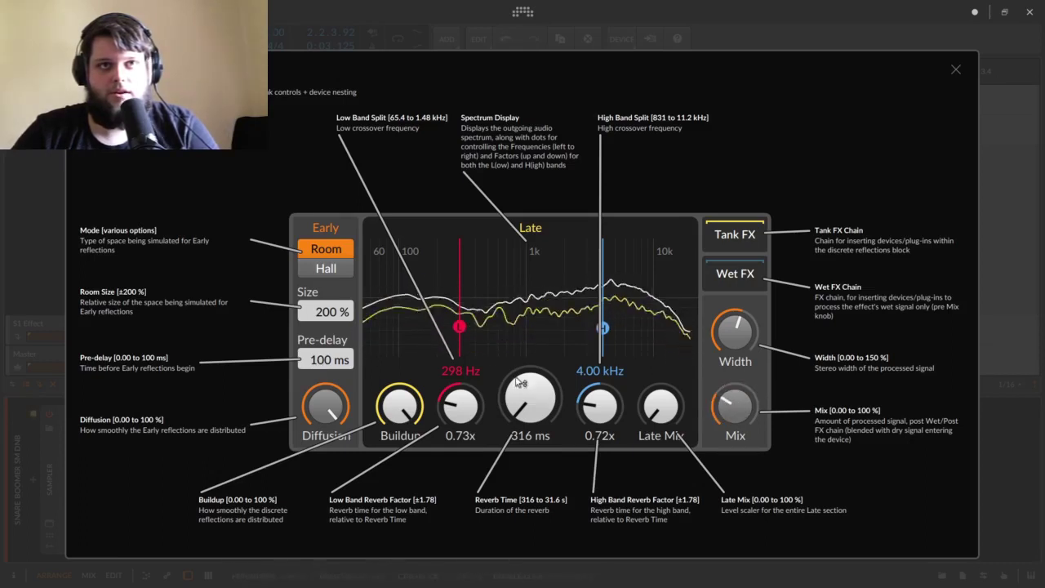
left_click_drag(310, 360, 310, 327)
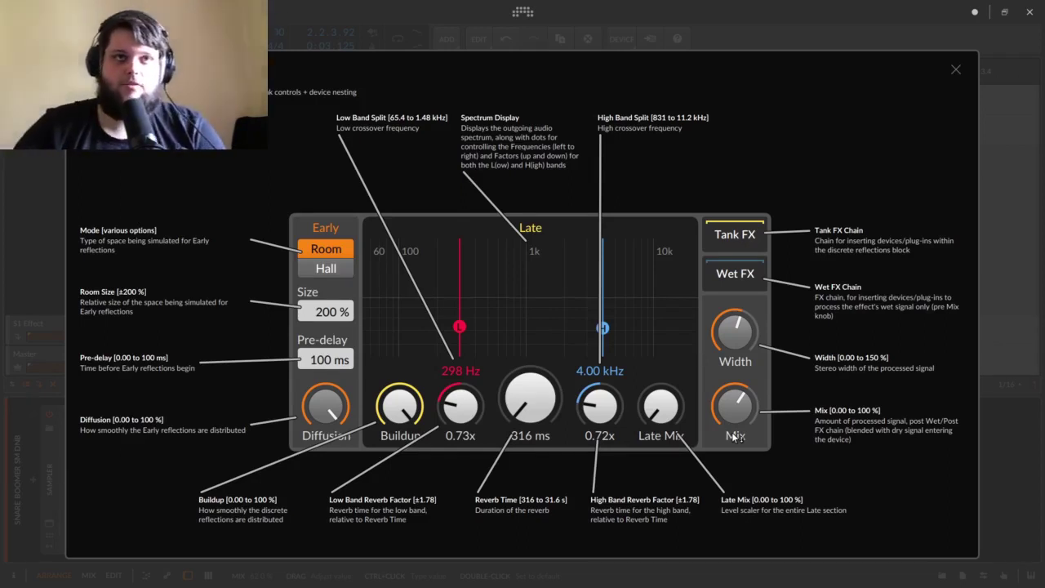
- Try the early reflections with a Pre-delay of 65.6 ms and Size raised to 200 %
left_click_drag(318, 360, 318, 457)
left_click_drag(319, 360, 319, 357)
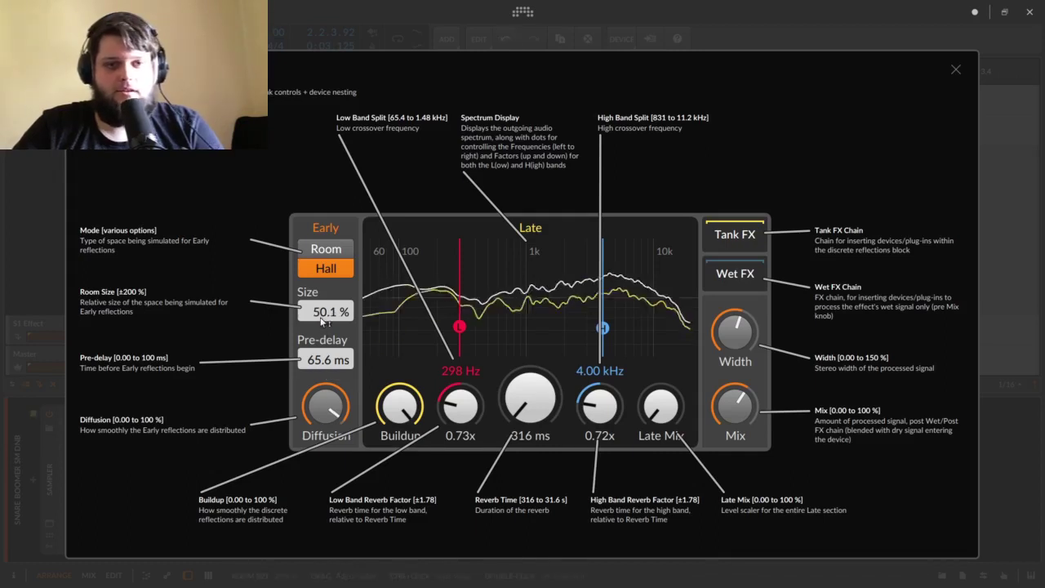
left_click_drag(322, 316, 322, 236)
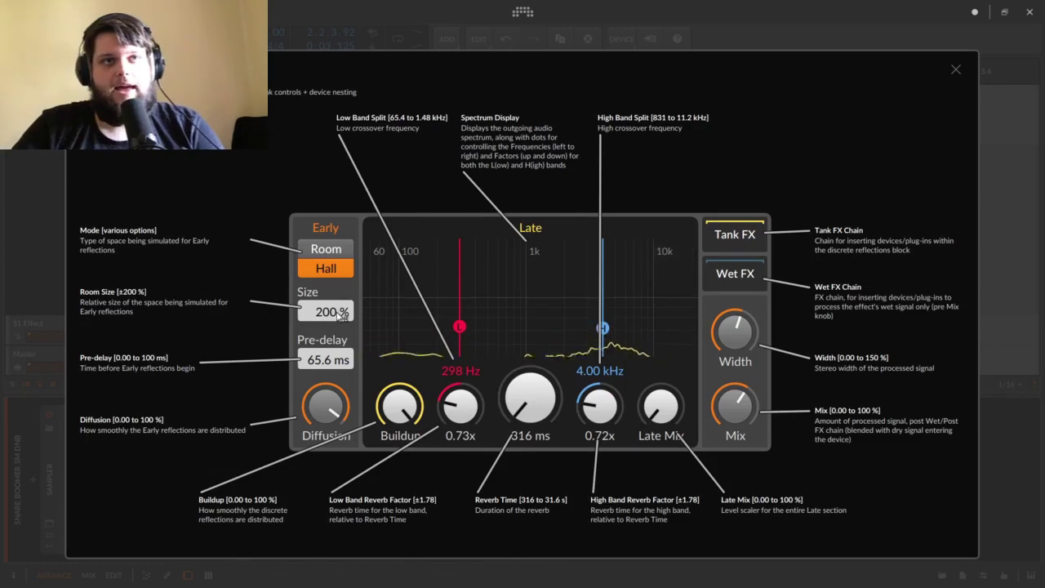
- Reset the Pre-delay to 0.00 ms and raise Diffusion from minimum to 100 %
left_click_drag(315, 361, 315, 286)
double_click(315, 360)
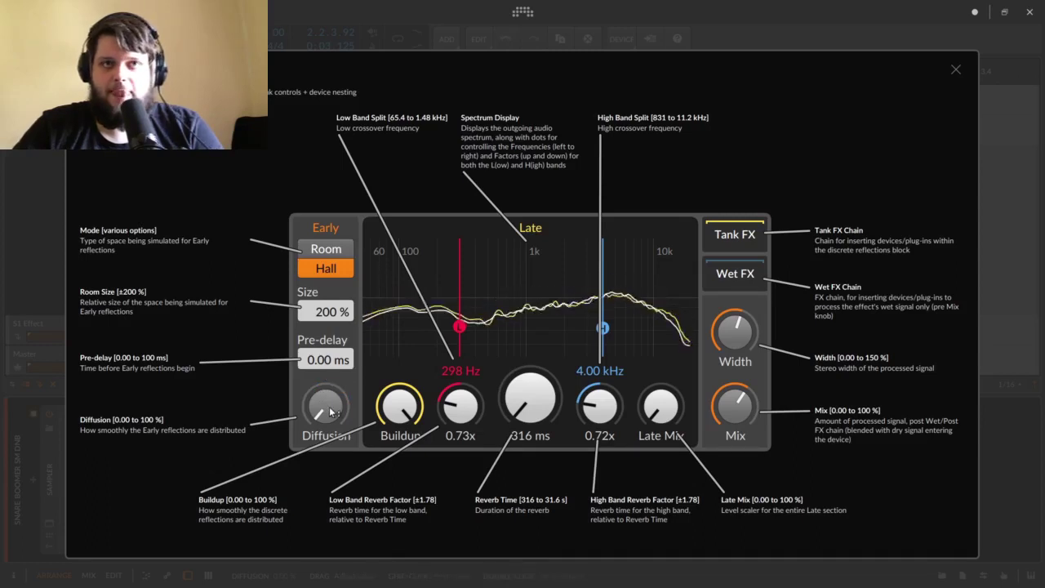
left_click_drag(329, 406, 328, 369)
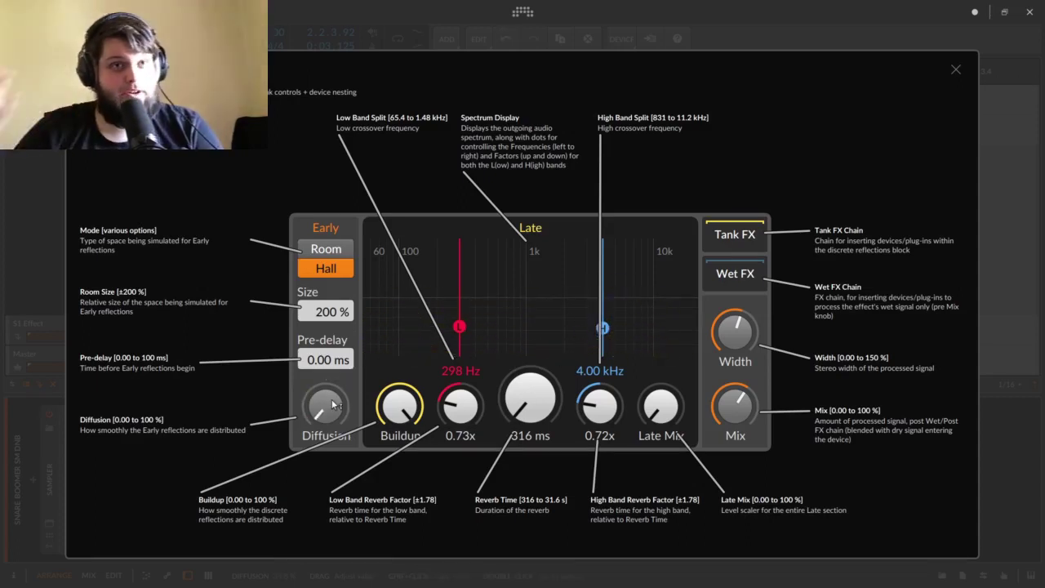
left_click_drag(340, 369, 340, 293)
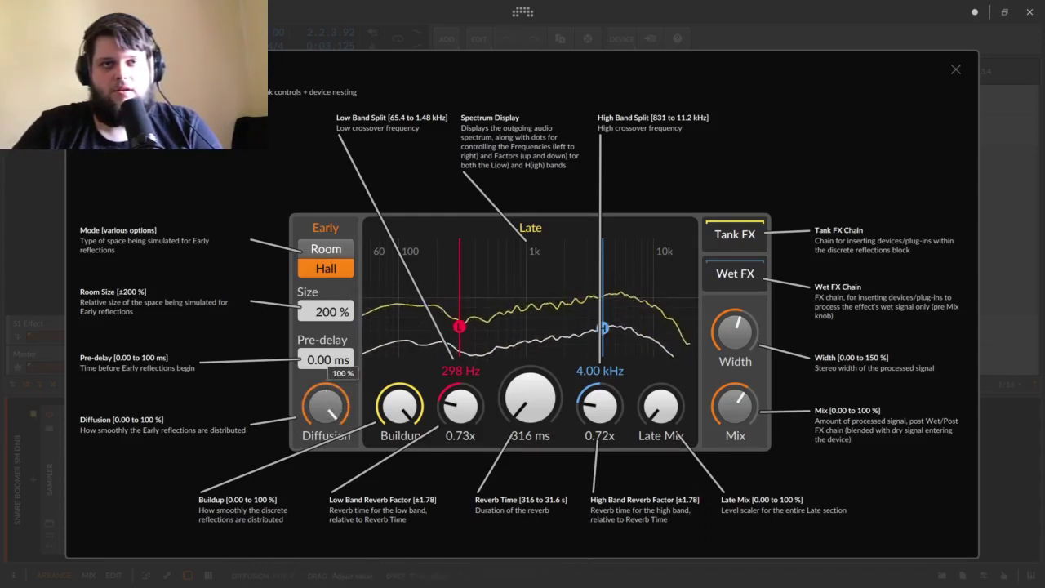
- Switch repeatedly between Room and Hall to compare them at 200 % Size and full Diffusion, leaving Room selected
left_click(336, 252)
left_click(337, 272)
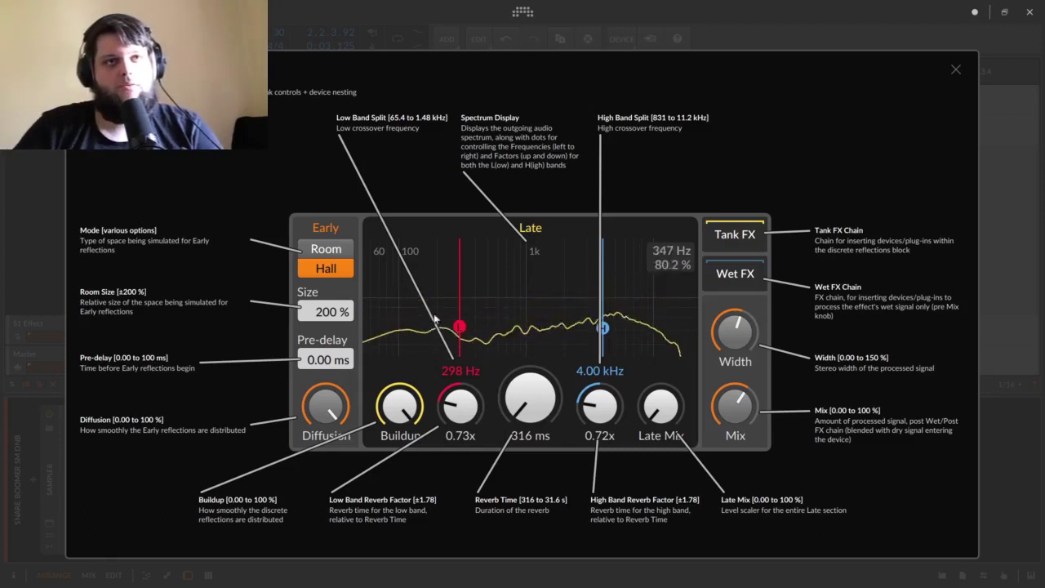
left_click(336, 247)
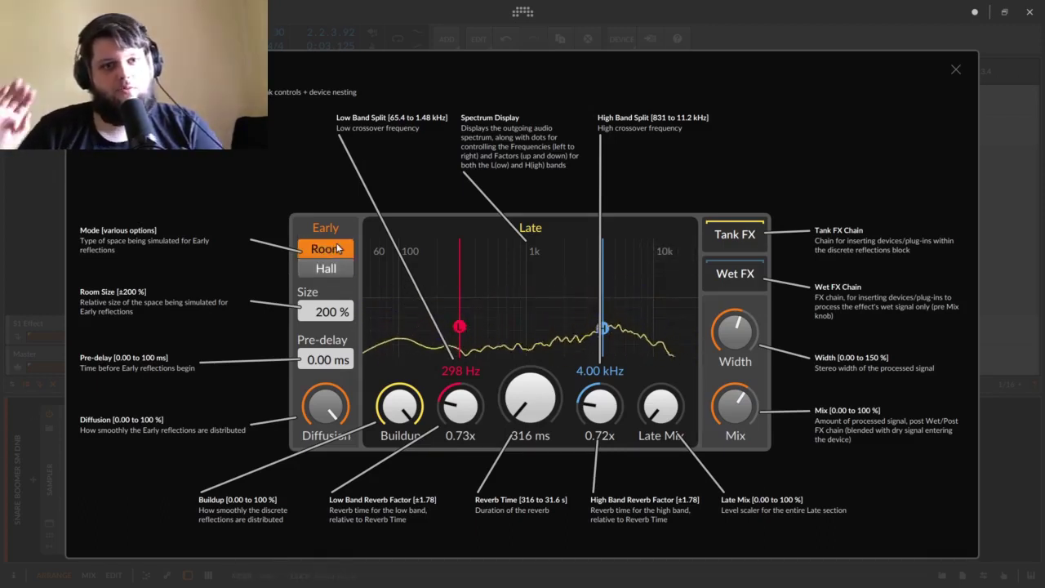
left_click(332, 272)
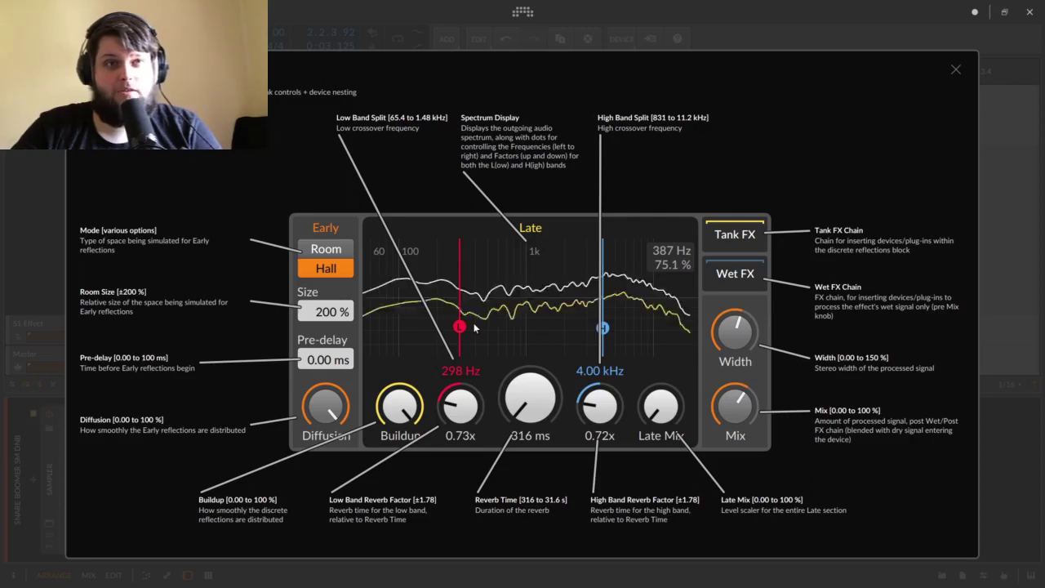
left_click(323, 249)
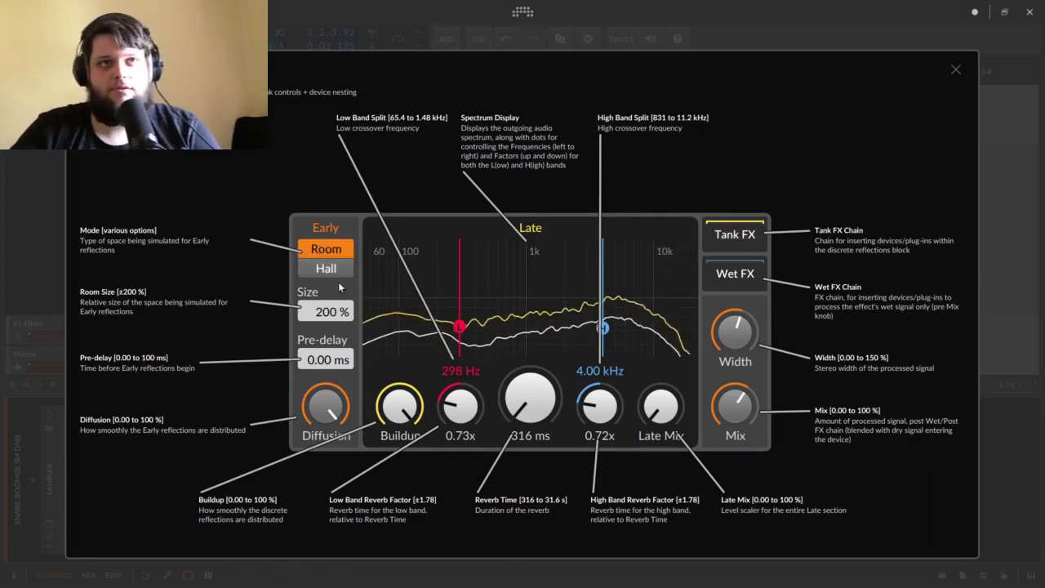
left_click(331, 268)
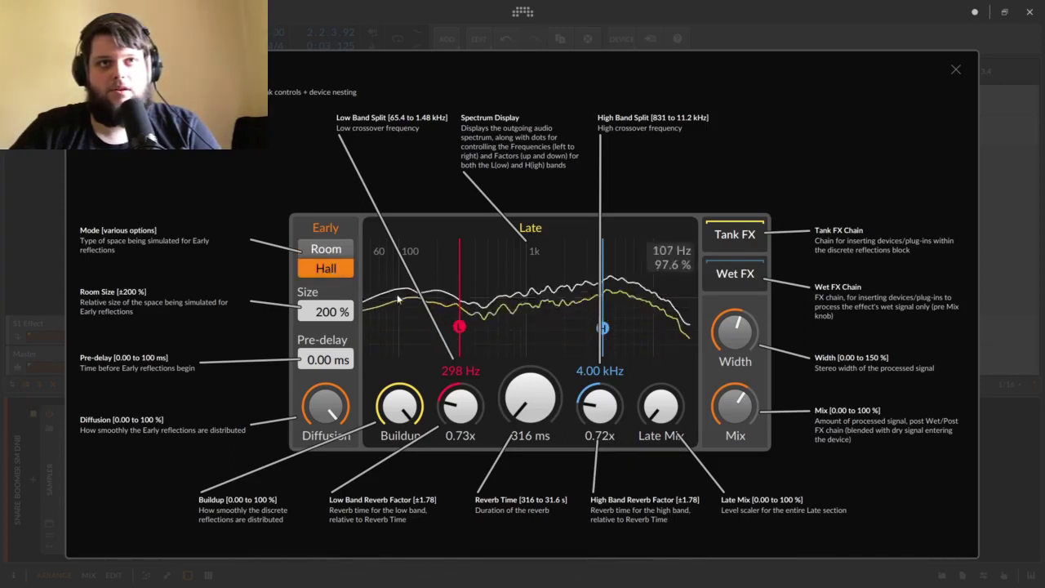
left_click(325, 249)
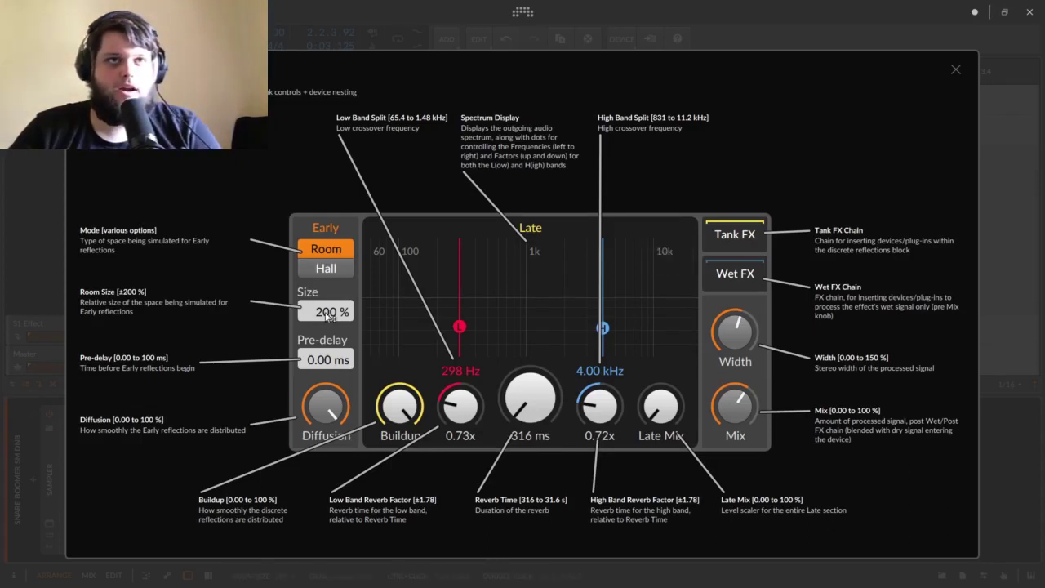
- Reduce the early reflections to 54.2 % Size with lower Diffusion, and audition Hall against Room, ending on Room
mouse_move(326, 312)
left_mouse_down()
mouse_move(327, 346)
mouse_move(336, 321)
left_mouse_up()
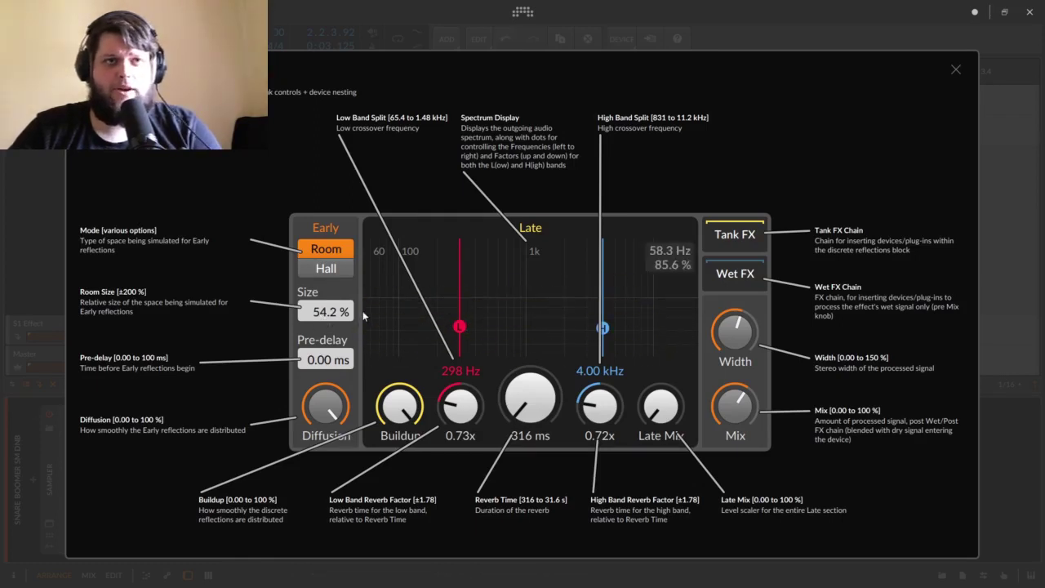
left_click_drag(325, 405, 325, 436)
left_click_drag(661, 406, 661, 406)
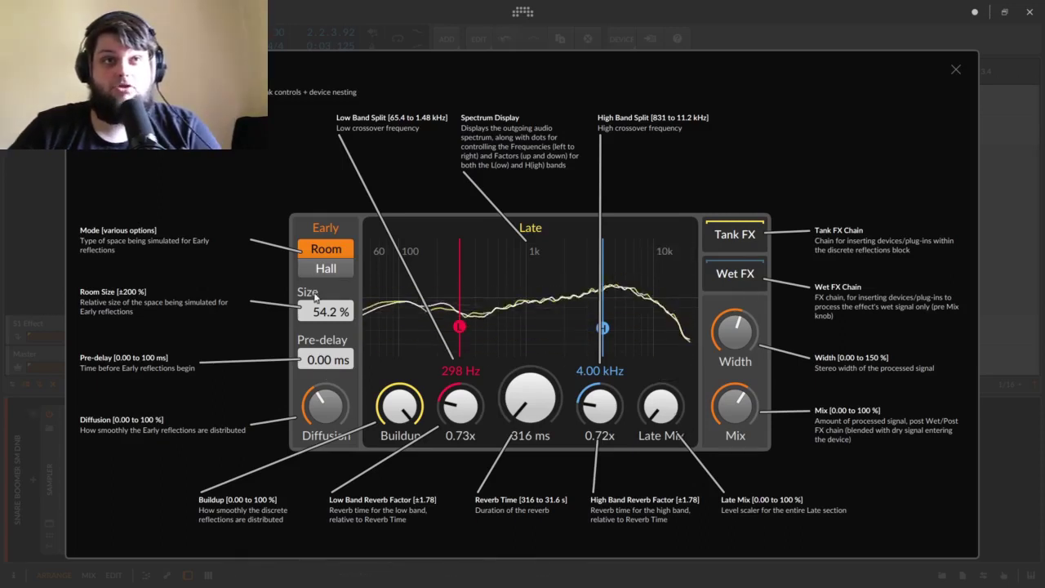
left_click(328, 270)
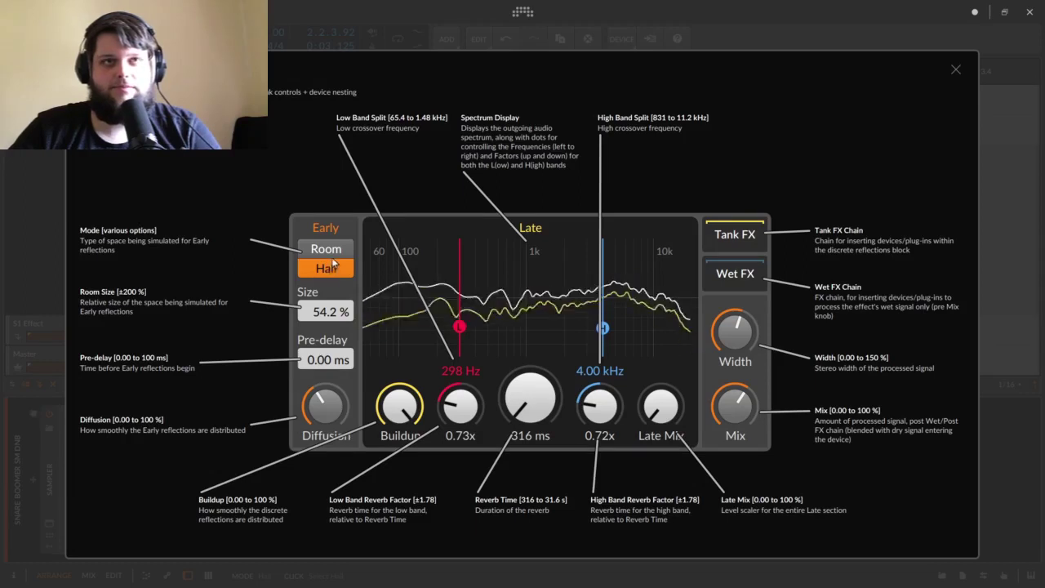
left_click(331, 250)
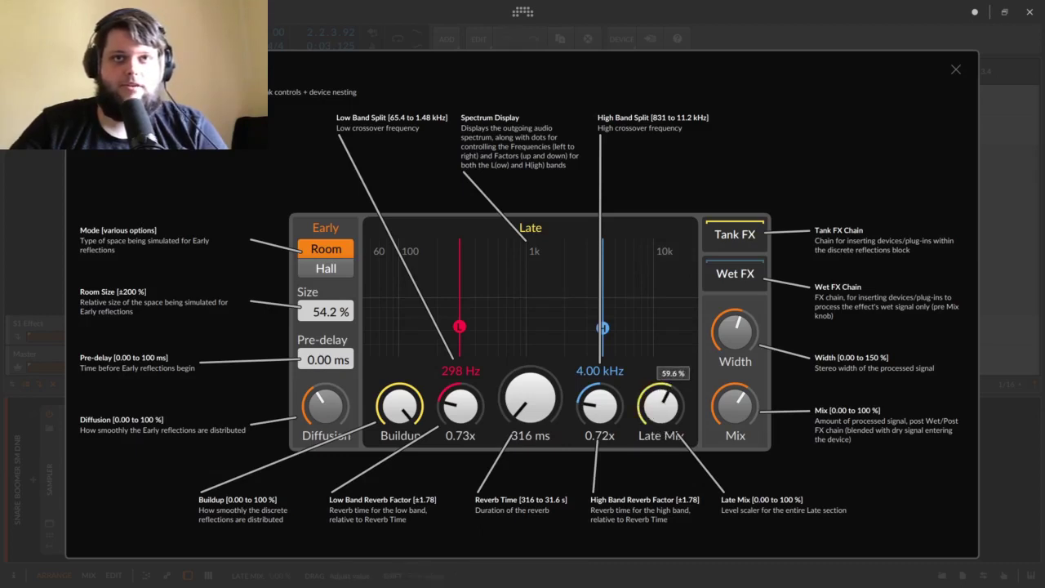
- Bring in the late reverb by raising Late Mix and setting the reverb time to 2.15 s
left_click_drag(662, 407, 663, 367)
left_click_drag(539, 408, 539, 344)
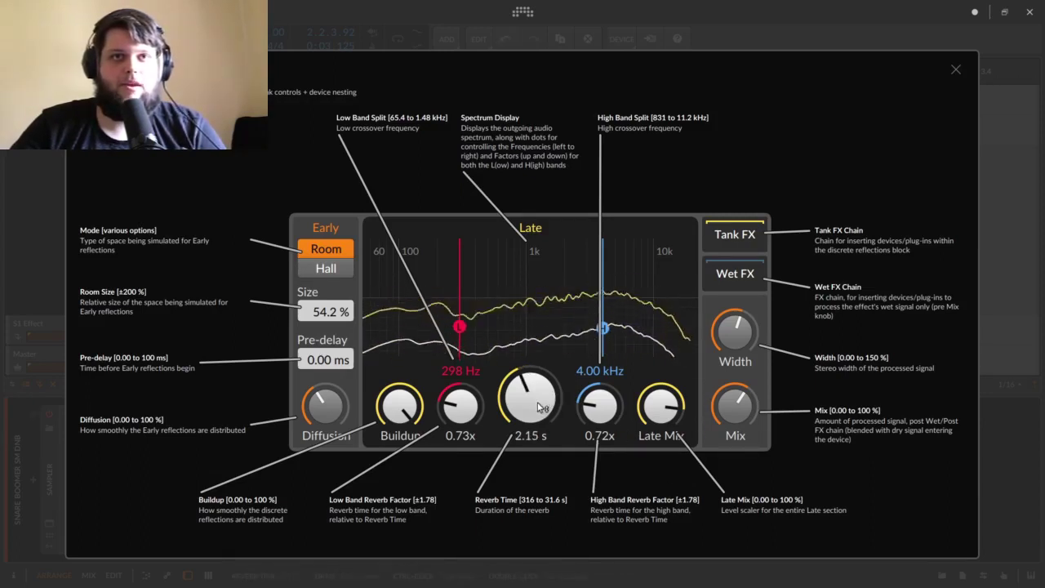
- Compare minimum and maximum Buildup while lengthening the reverb time to 7.38 s, leaving Buildup at maximum
left_click_drag(538, 406, 539, 462)
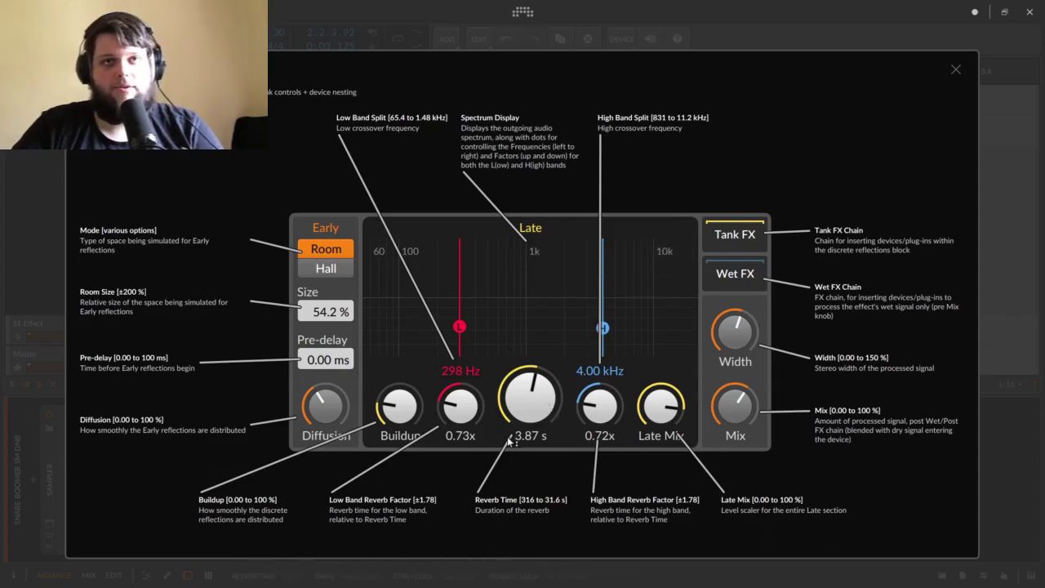
left_click_drag(509, 441, 509, 414)
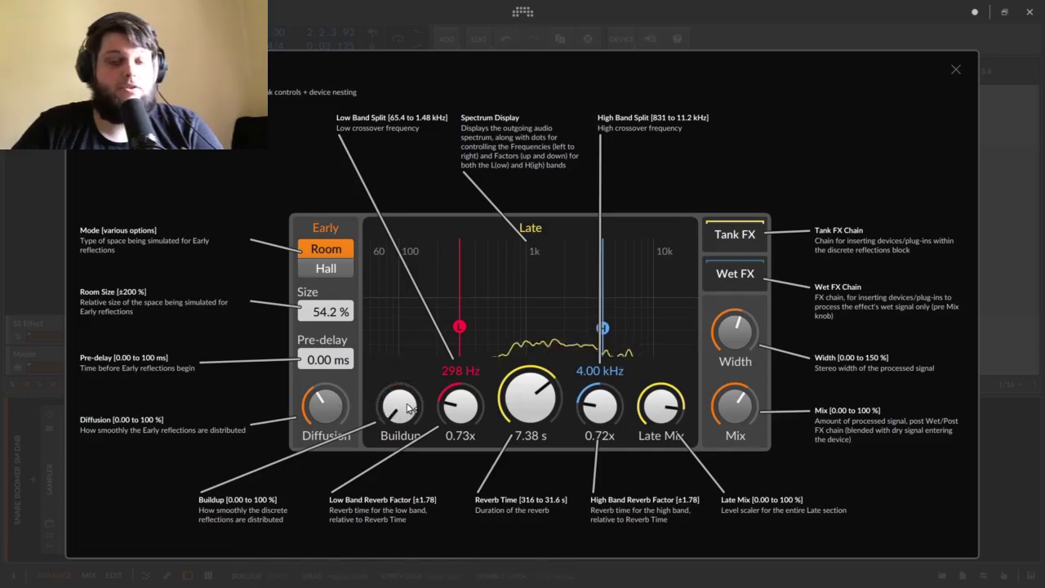
left_click(411, 425)
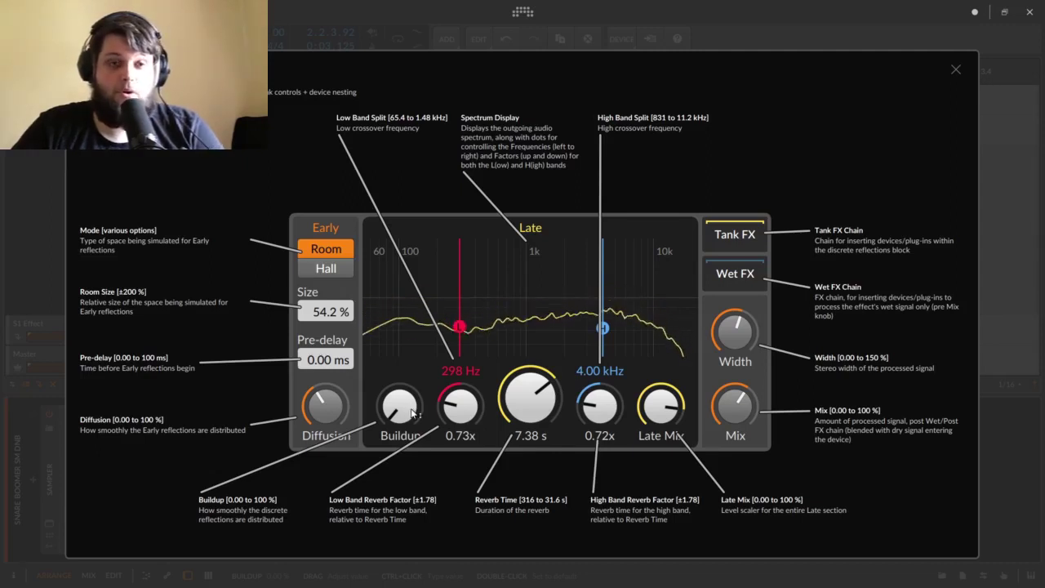
left_click_drag(413, 415, 413, 334)
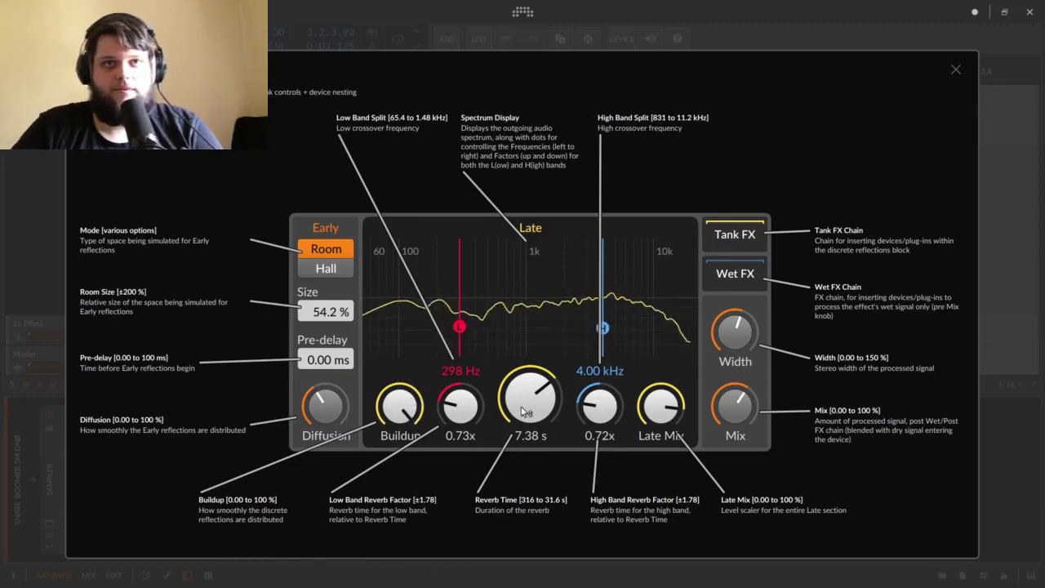
- Sweep the reverb time between the 316 ms and 31.6 s extremes, then set it to 5.92 s
left_click_drag(522, 404, 529, 465)
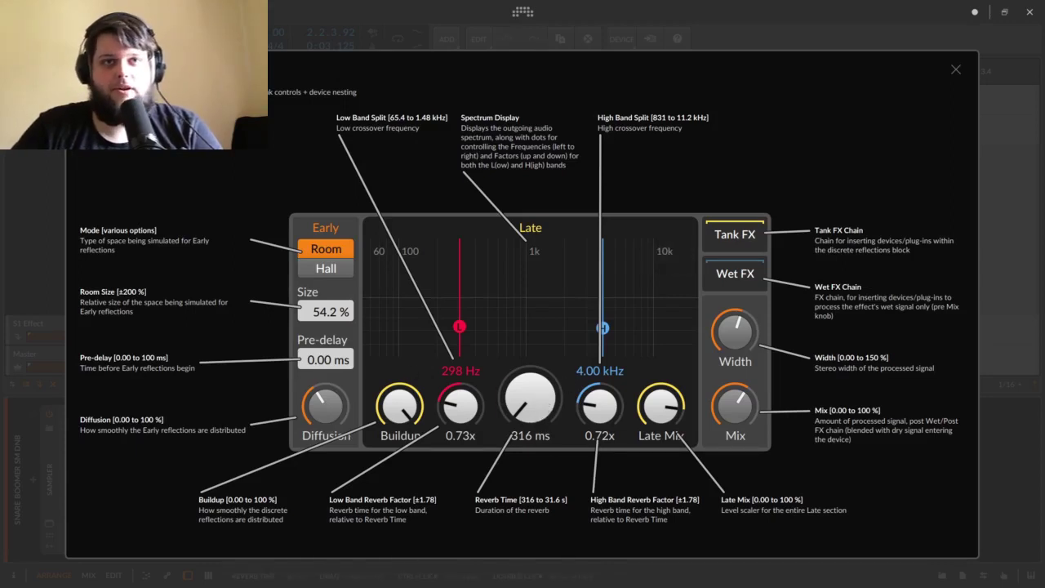
left_click_drag(529, 400, 530, 245)
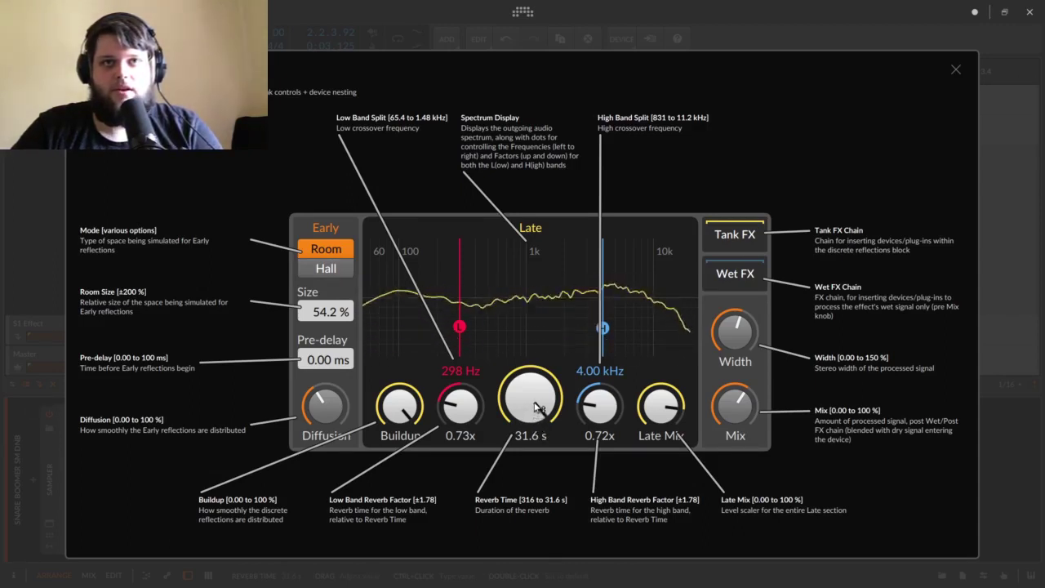
left_click_drag(536, 406, 616, 579)
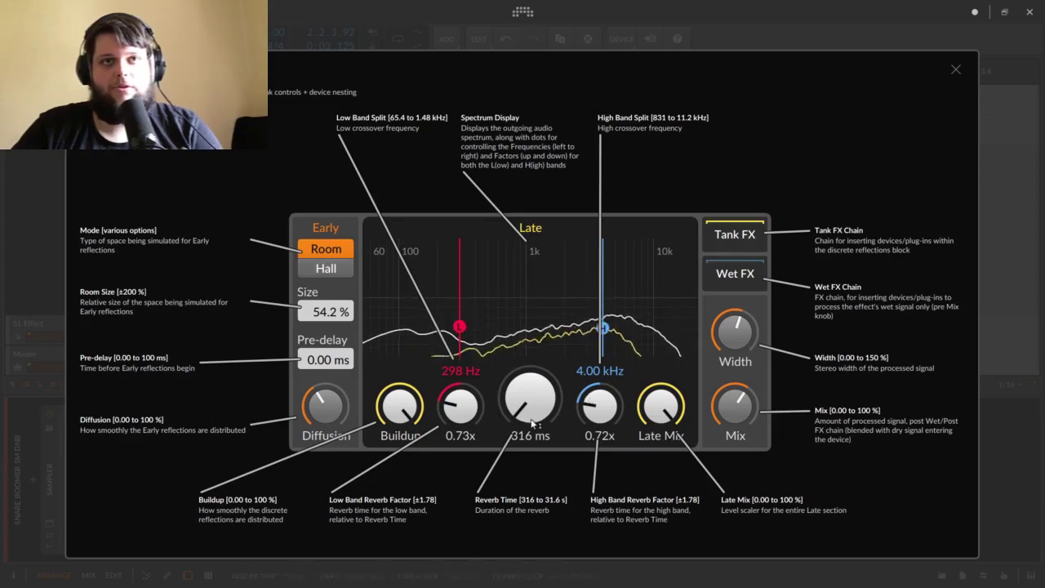
left_click_drag(532, 414, 532, 334)
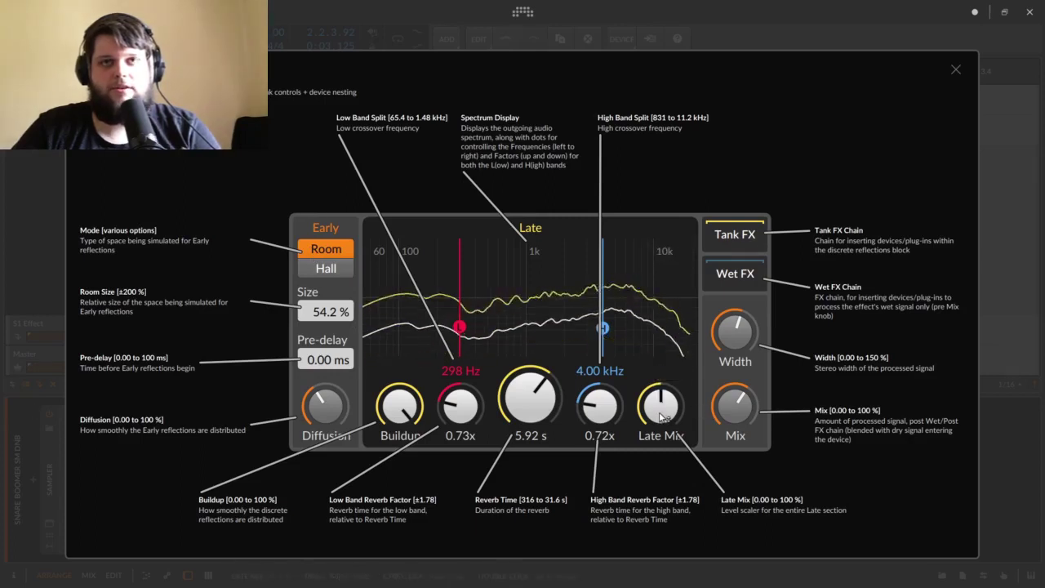
- Try a low Late Mix and a 991 ms reverb time, then raise Late Mix and set the reverb time to 10.5 s
left_click_drag(663, 416, 662, 449)
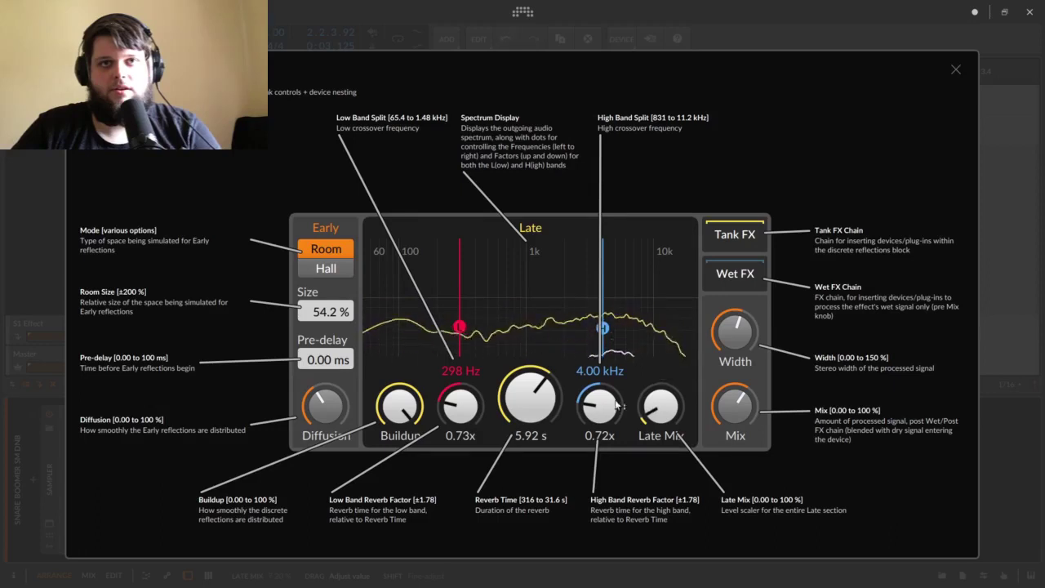
left_click_drag(532, 384, 532, 435)
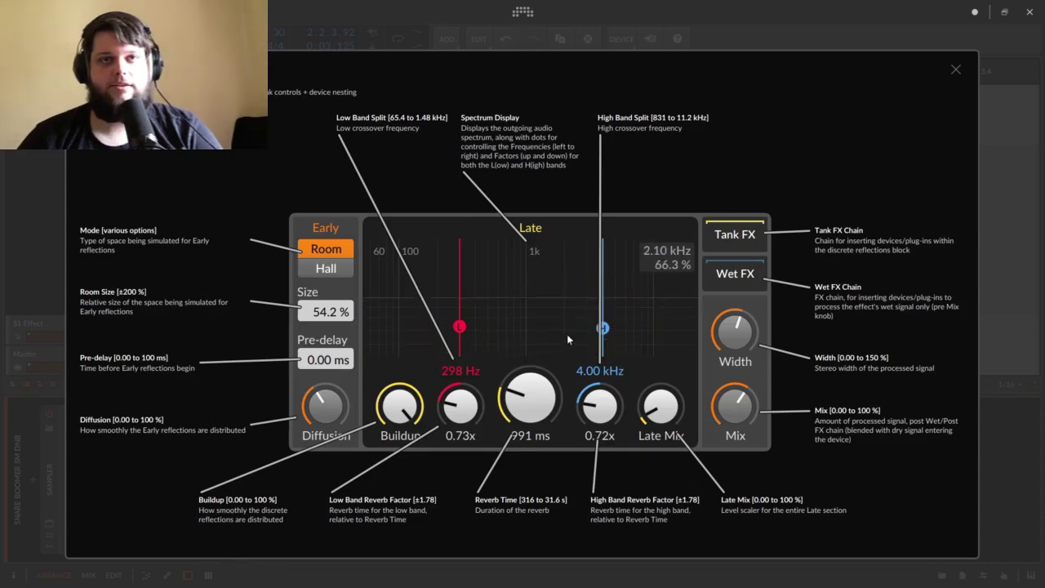
left_click_drag(667, 403, 667, 356)
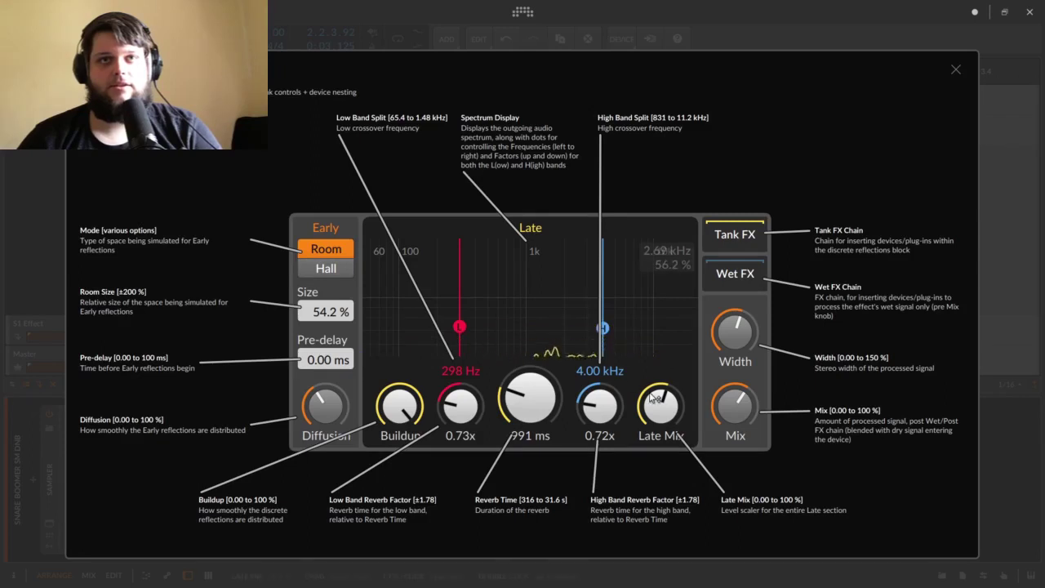
left_click_drag(655, 398, 656, 374)
left_click_drag(531, 396, 535, 353)
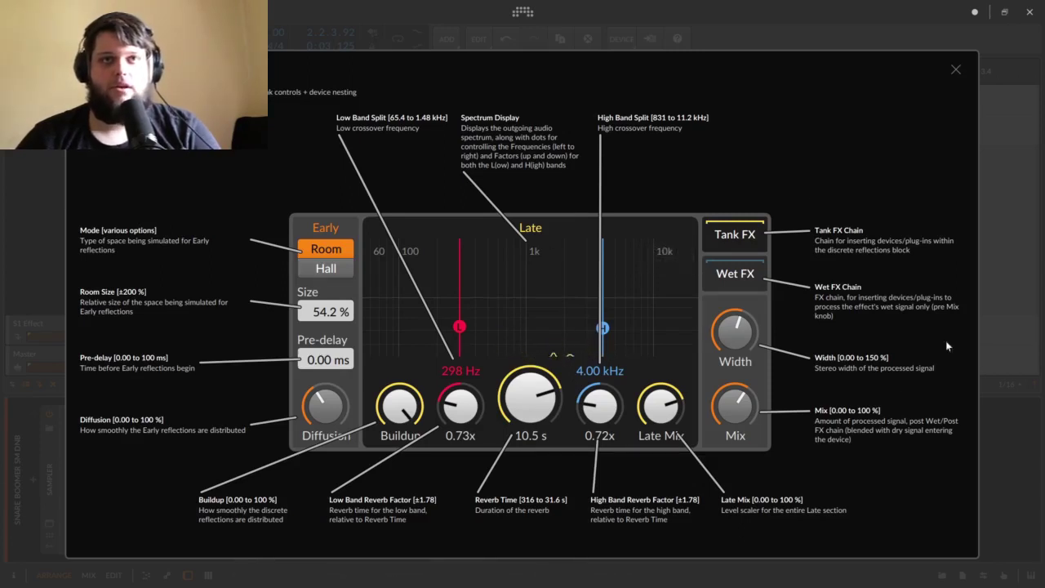
- Try different low-band splits and factors with a 2.40 s reverb time, then lower both band factors to 0.56x
left_click_drag(460, 326, 464, 258)
left_click_drag(464, 302, 478, 308)
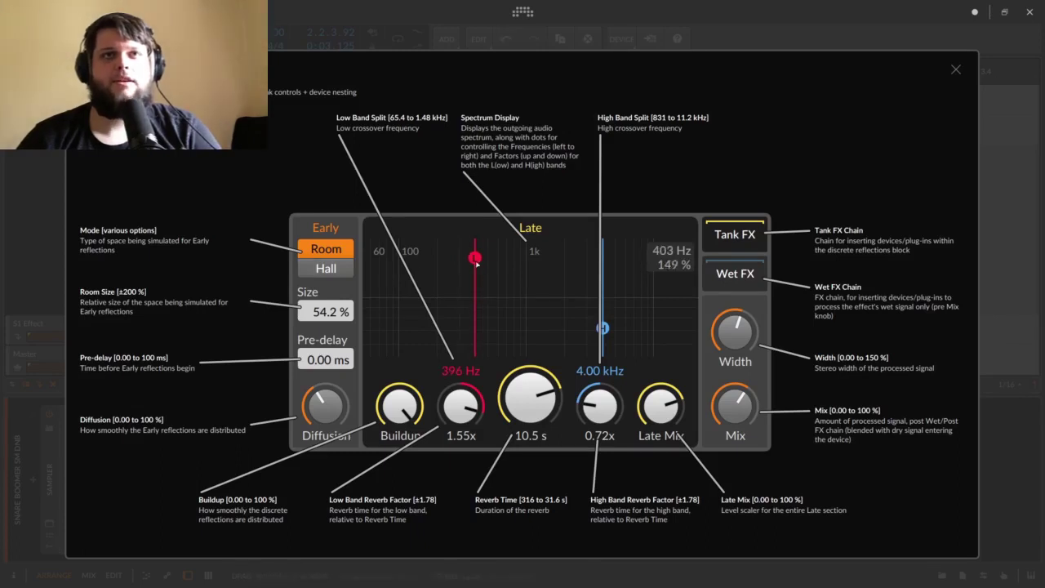
left_click_drag(476, 261, 457, 308)
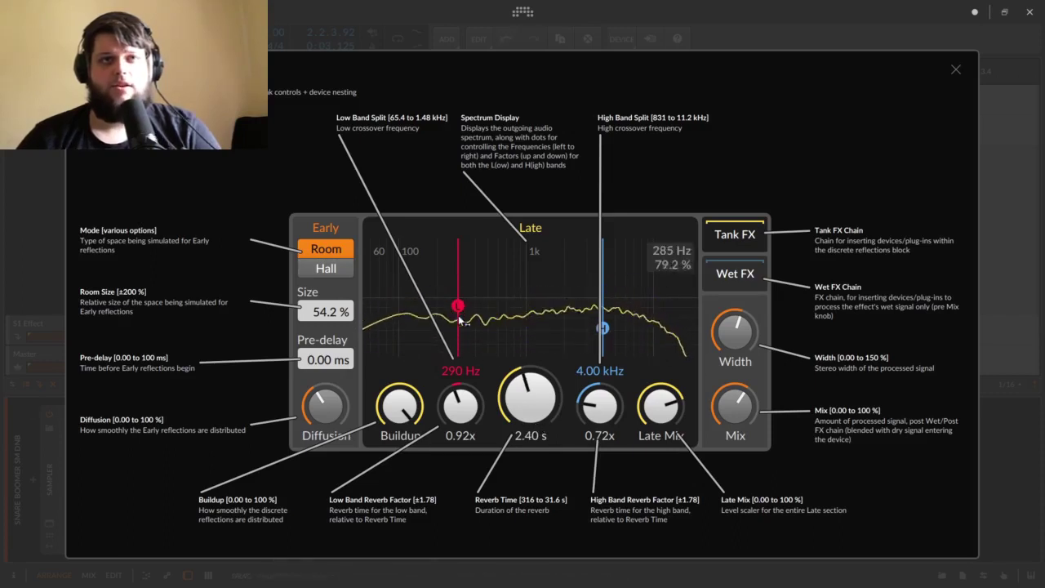
left_click_drag(458, 307, 460, 364)
left_click_drag(602, 327, 602, 381)
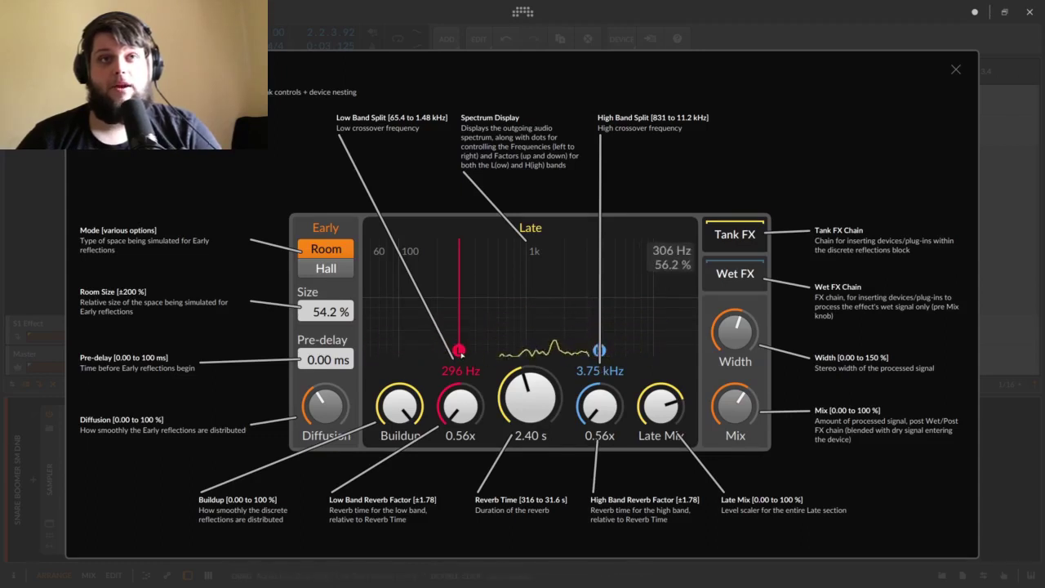
- Raise the low-band reverb factor to 1.78x and audition its split at 1.02 kHz, 416 Hz and 1.48 kHz
left_click_drag(460, 351, 445, 272)
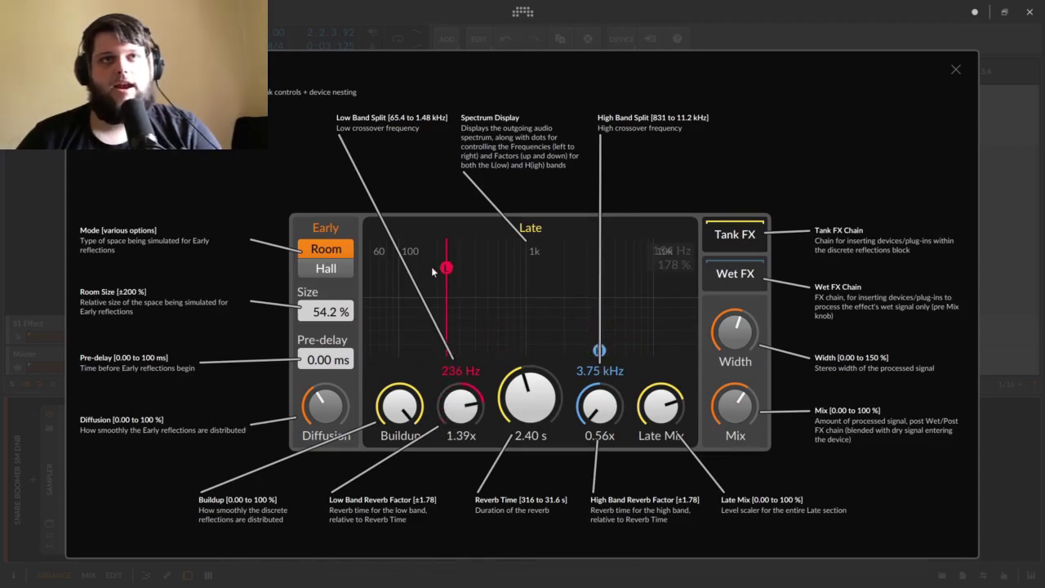
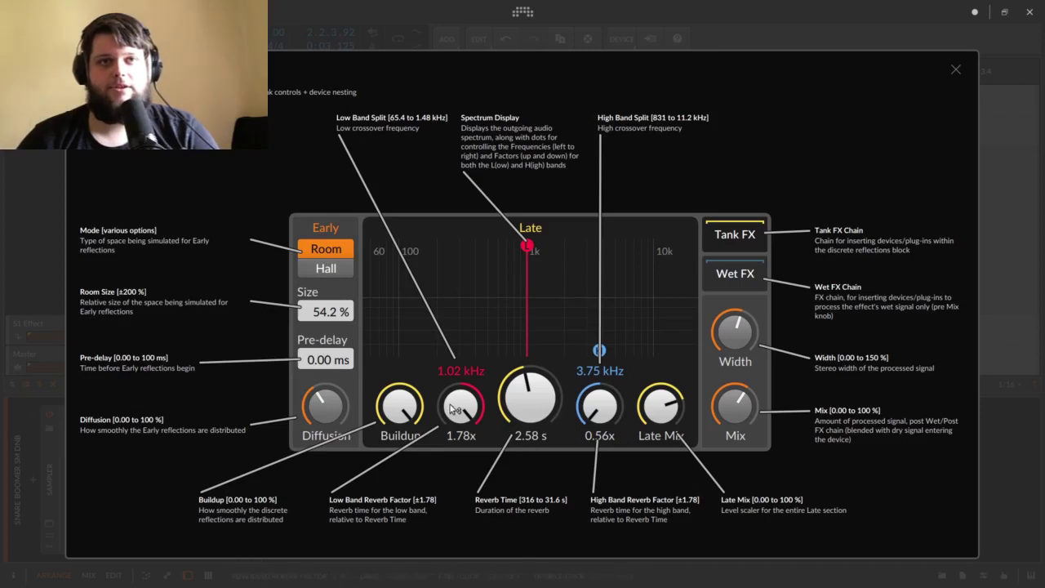
key("space")
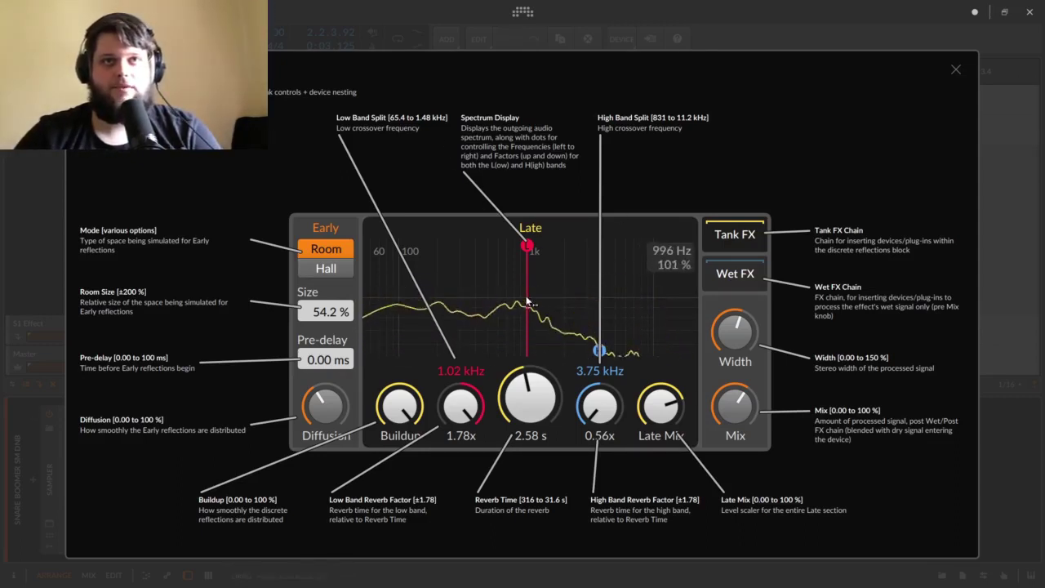
left_click_drag(527, 298, 476, 298)
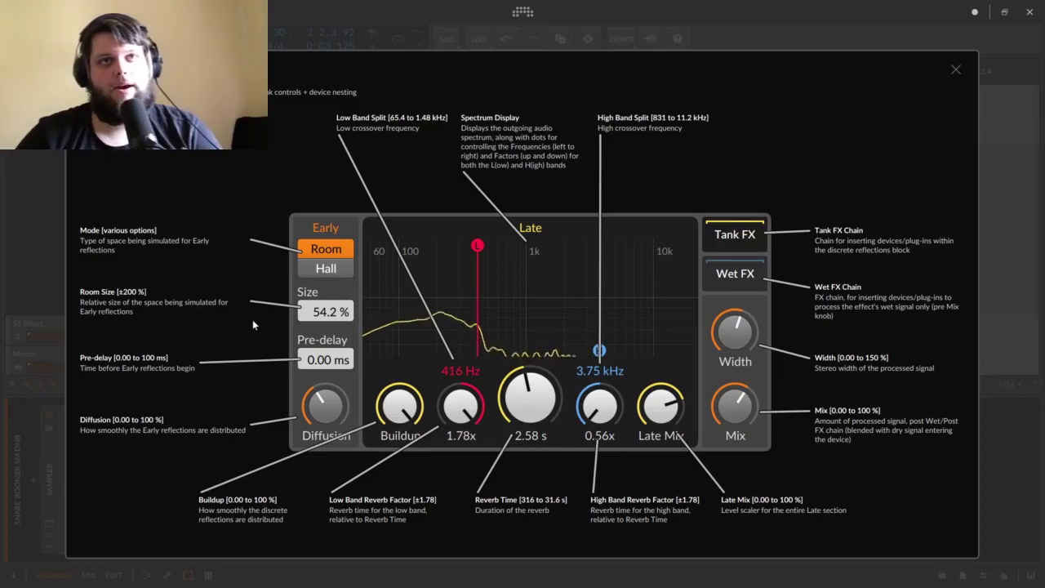
left_click_drag(476, 286, 549, 287)
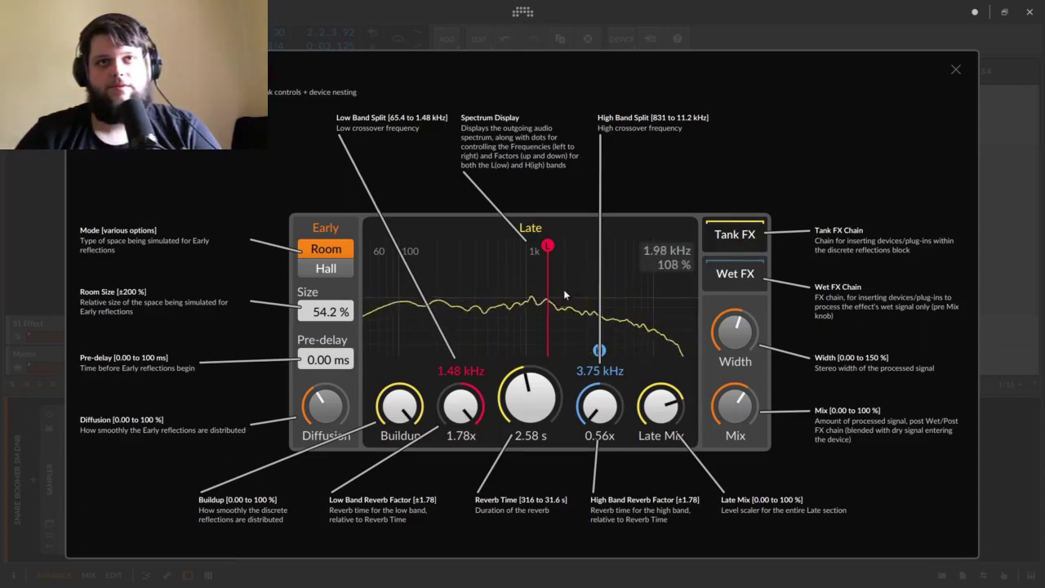
- Set the low band to 101 Hz at 0.56x and the high-band factor to 1.78x, sweeping its split from 831 Hz to 4.47 kHz
mouse_move(548, 291)
left_mouse_down()
mouse_move(477, 291)
mouse_move(467, 243)
mouse_move(449, 513)
mouse_move(399, 510)
left_mouse_up()
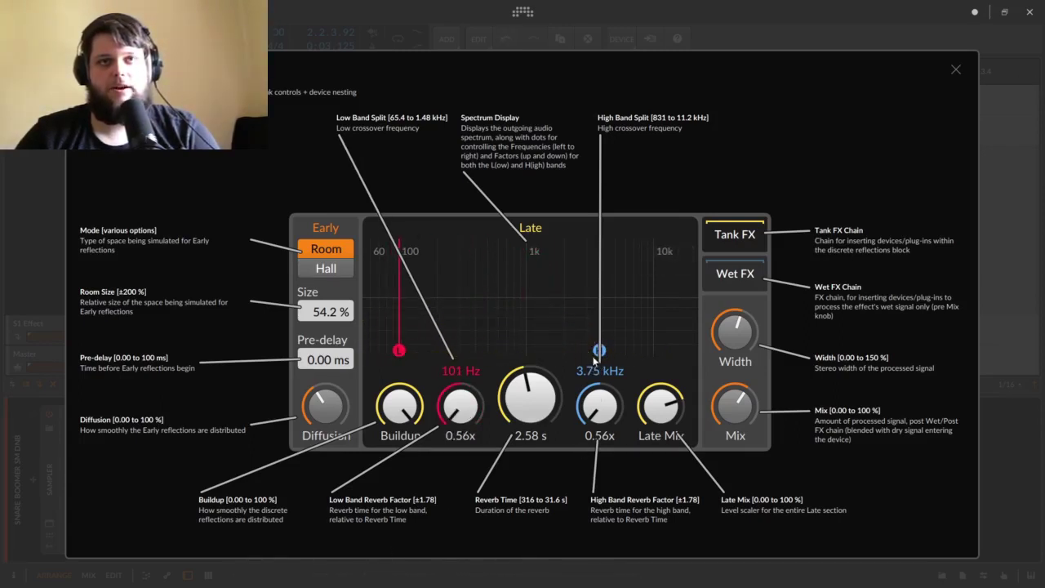
left_click_drag(599, 350, 602, 212)
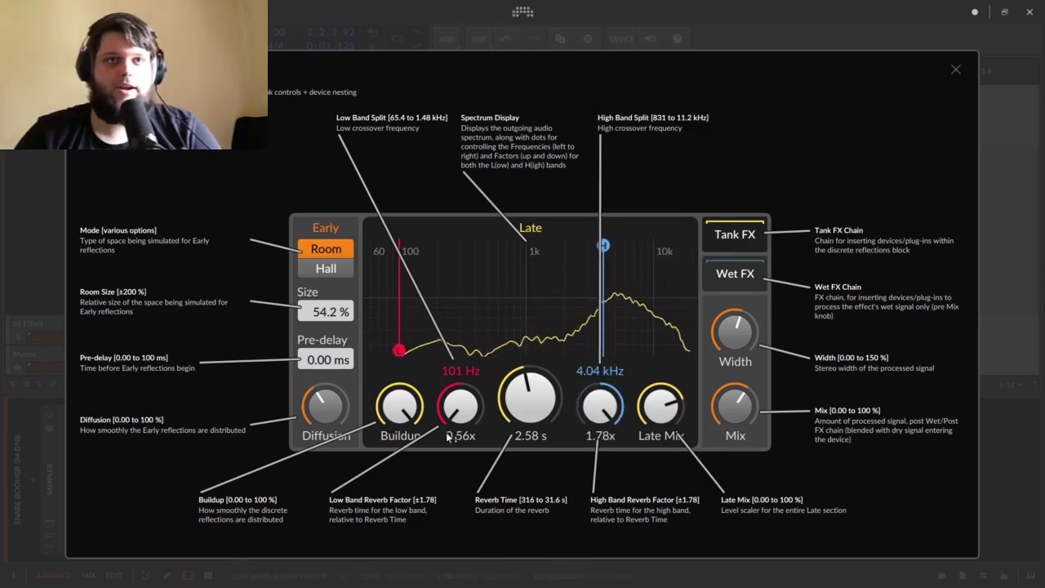
mouse_move(456, 412)
left_mouse_down()
mouse_move(456, 382)
mouse_move(453, 420)
left_mouse_up()
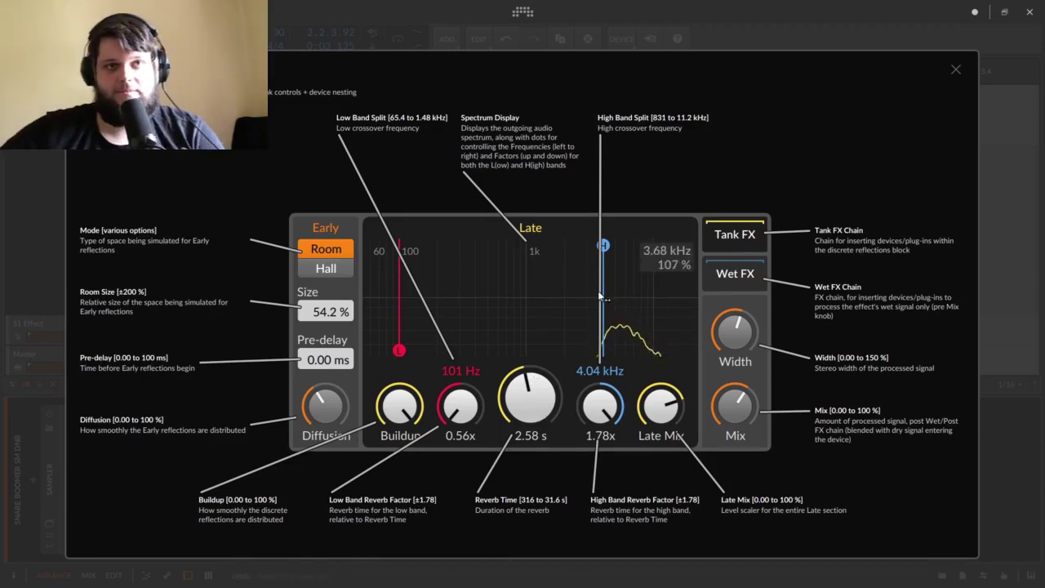
left_click_drag(605, 268, 506, 258)
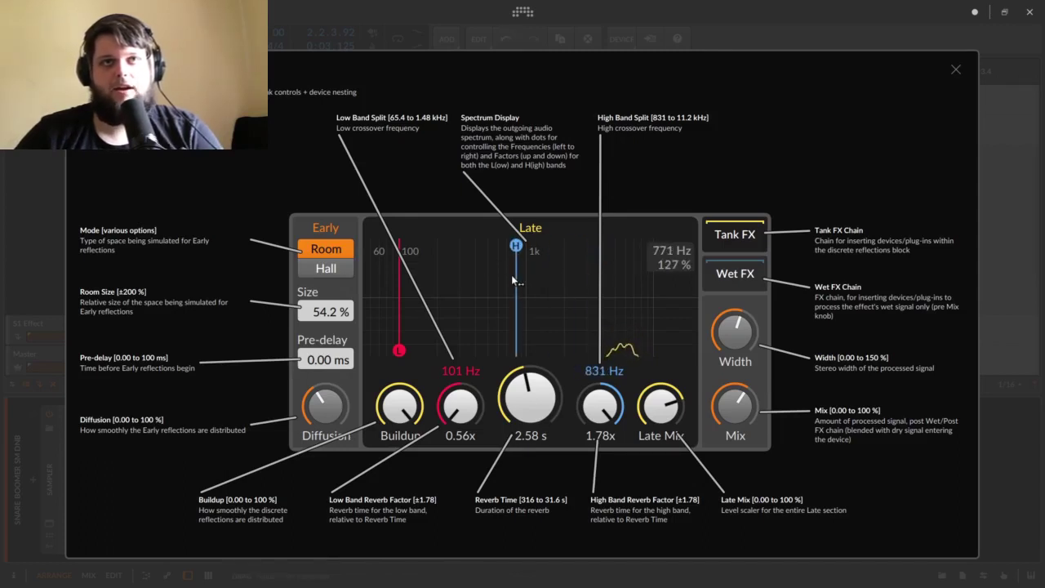
left_click_drag(515, 275, 609, 286)
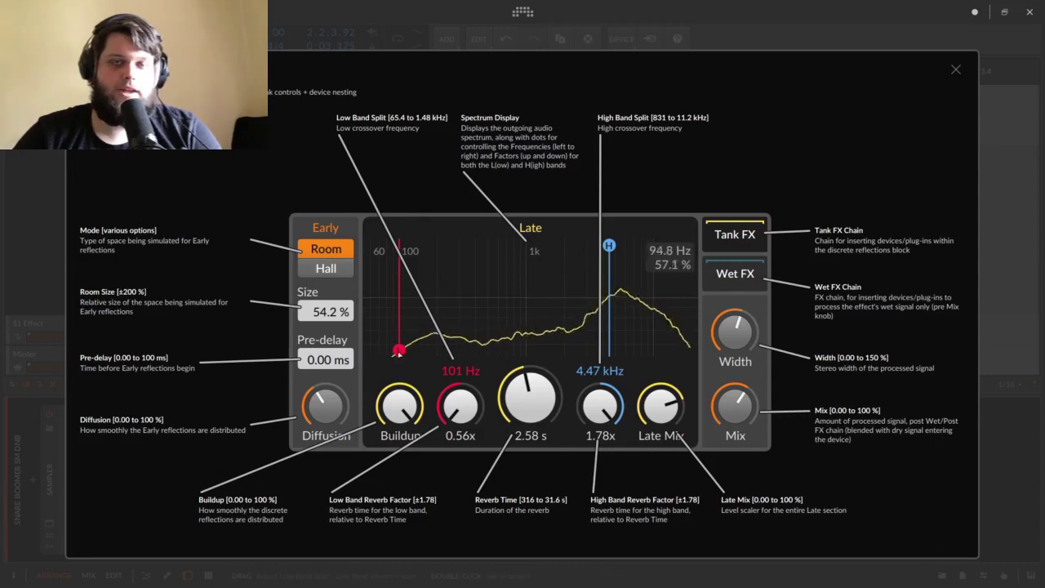
- Set the low band to 586 Hz at 1.05x and the high band to 1.79 kHz at 1.52x
left_click_drag(399, 349, 501, 292)
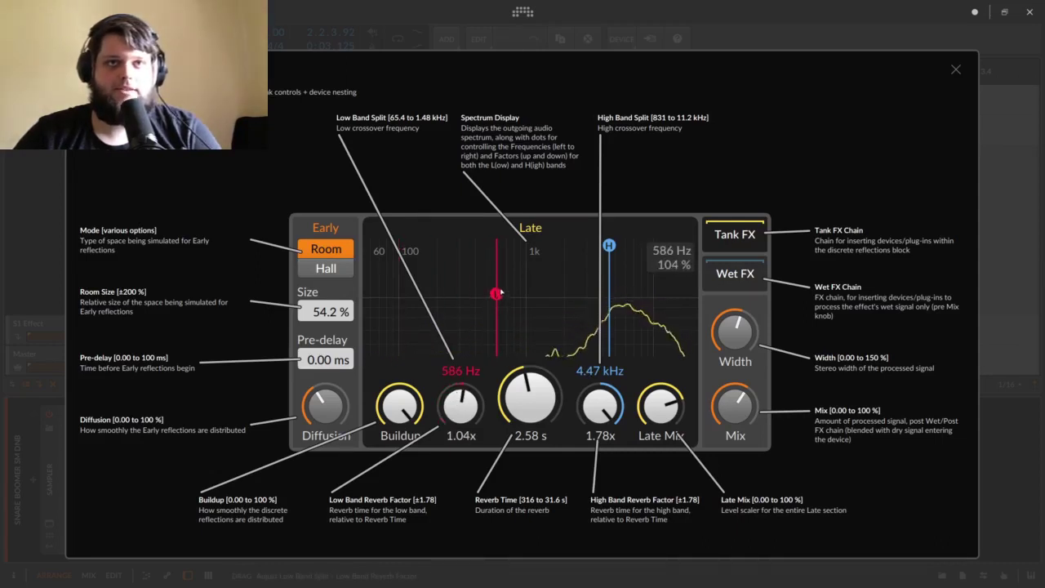
left_click_drag(608, 245, 559, 259)
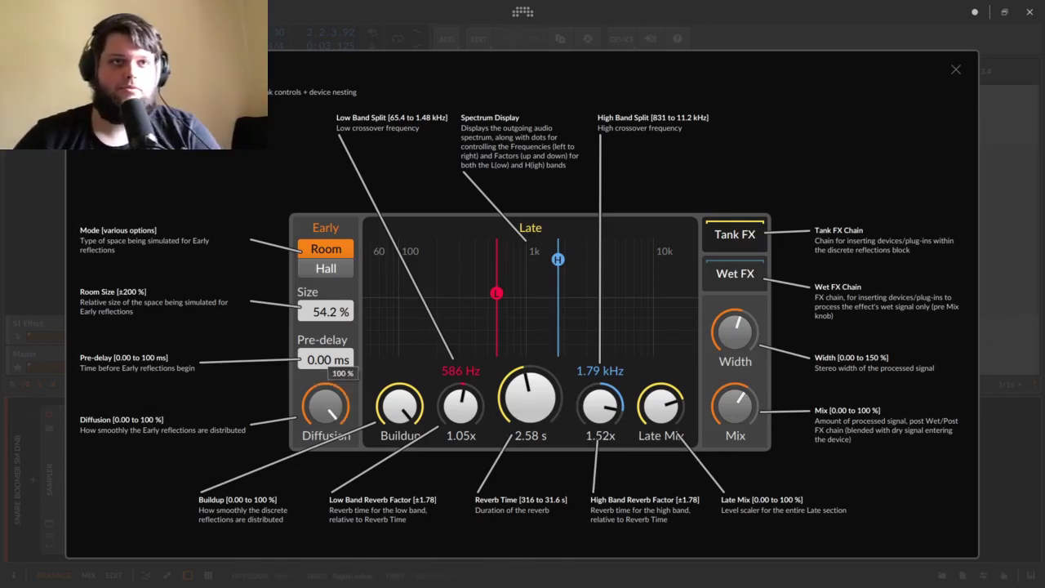
- Shorten the reverb time to 1.38 s with reduced Buildup, set Width slightly below maximum, and pull Mix down to minimum
left_click_drag(524, 395, 523, 418)
left_click_drag(399, 404, 399, 518)
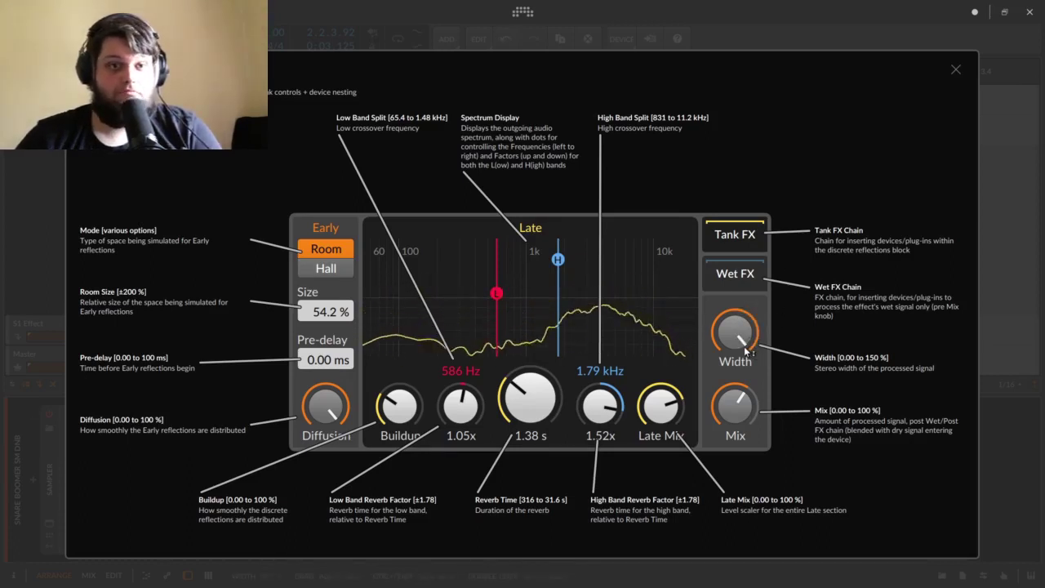
left_click_drag(744, 346, 741, 330)
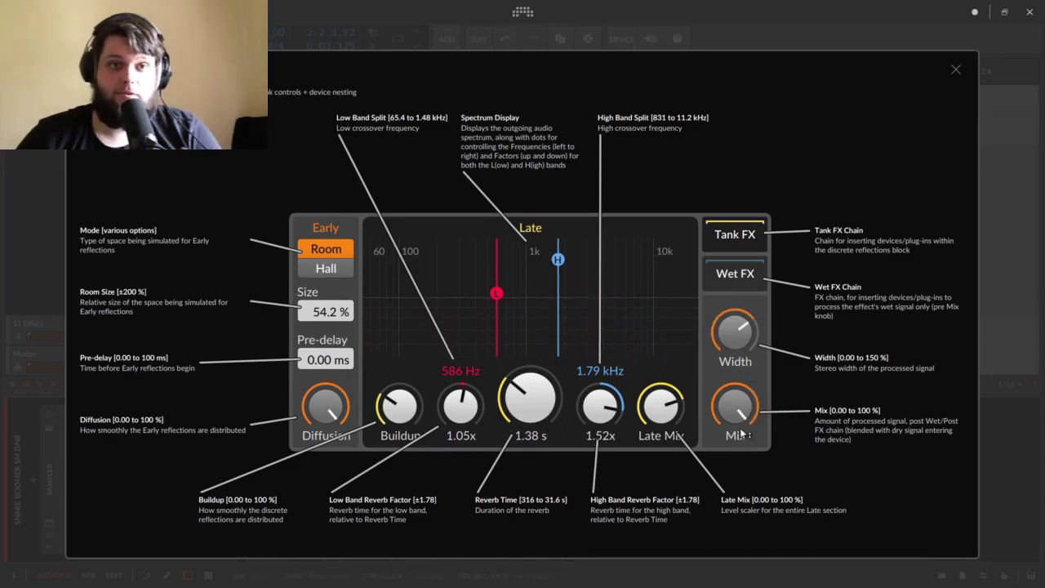
left_click_drag(745, 422, 745, 467)
- Raise Buildup, bring Mix back to just under halfway, and lengthen the reverb time to 3.66 s
left_click_drag(410, 414, 410, 351)
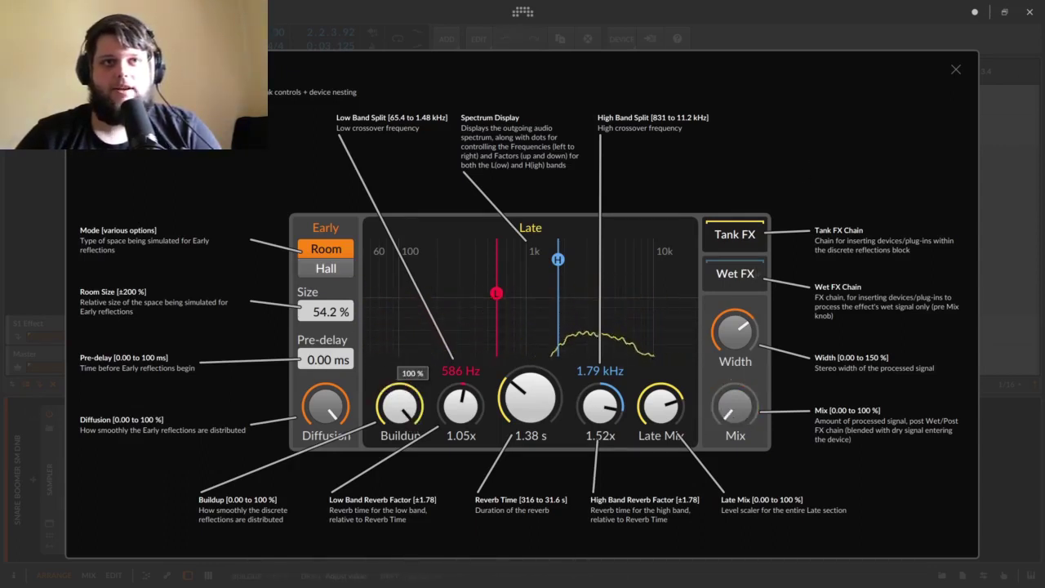
left_click_drag(740, 418, 740, 384)
left_click_drag(552, 402, 552, 373)
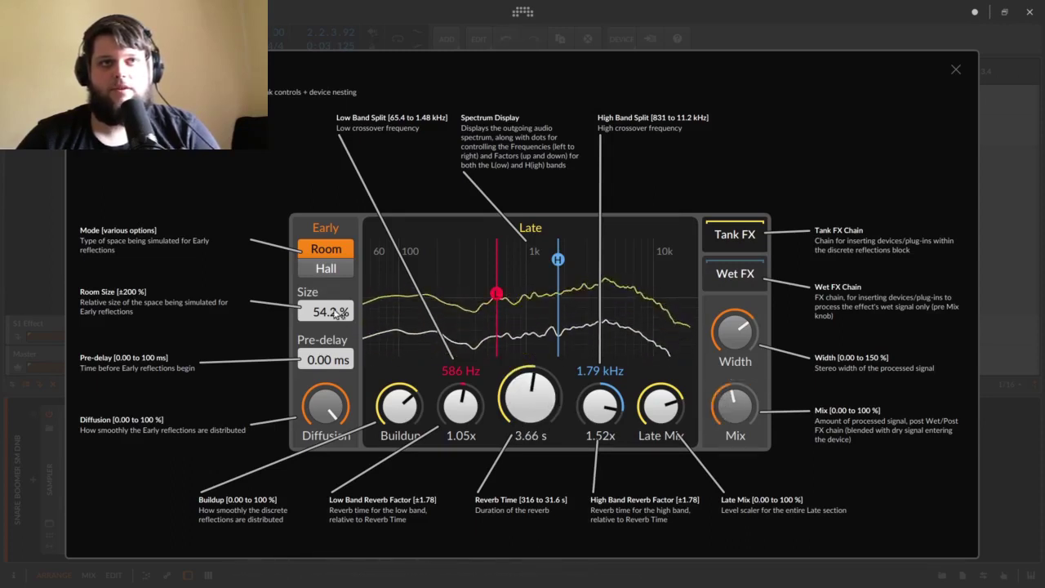
- Increase the early reflections' Size to 105 %, ease back Diffusion and Buildup, and set the reverb time to 4.83 s
left_click_drag(343, 311, 346, 241)
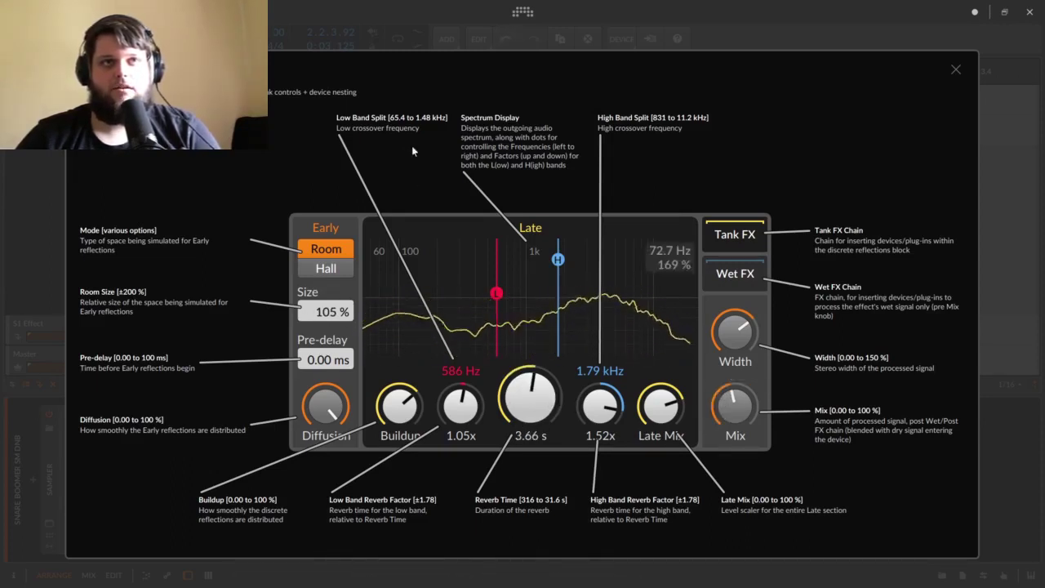
left_click_drag(332, 410, 332, 428)
left_click_drag(406, 411, 405, 417)
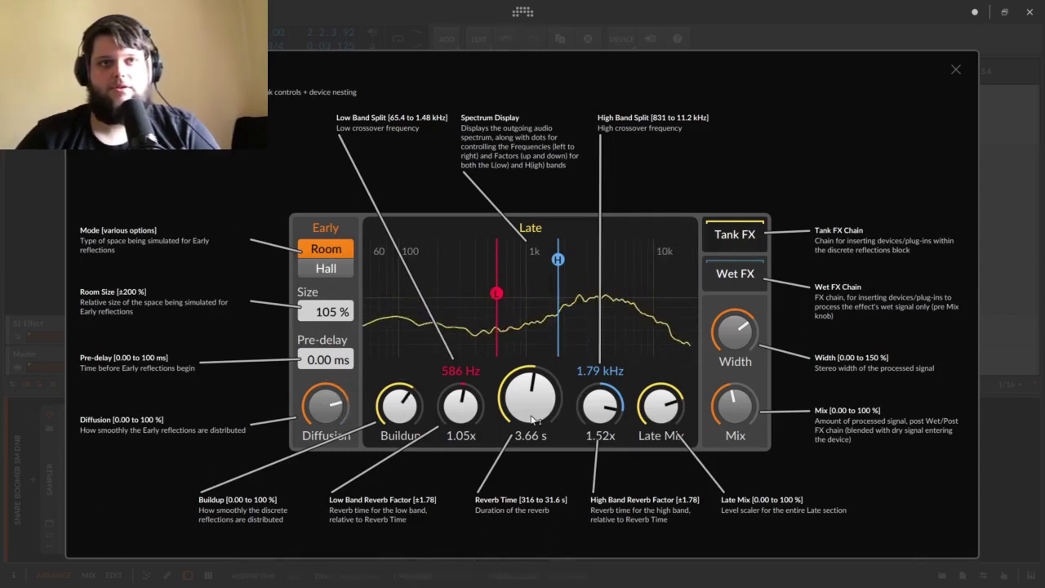
left_click_drag(539, 404, 538, 396)
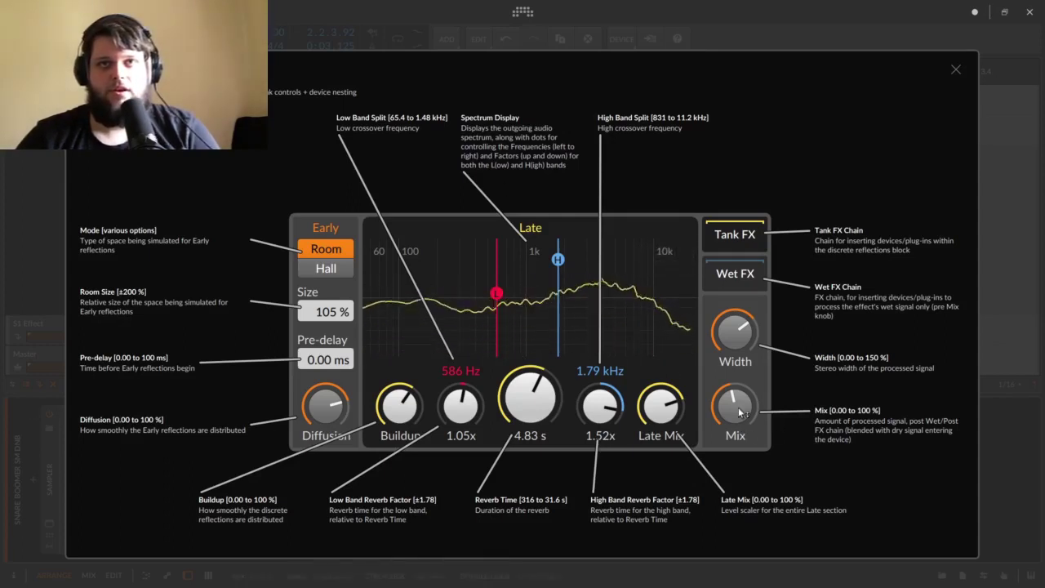
- Lower Mix slightly and set the low band to 358 Hz at 0.96x and the high band to 3.46 kHz at 0.95x
mouse_move(737, 406)
left_click_drag(499, 291, 470, 300)
left_click_drag(557, 260, 594, 302)
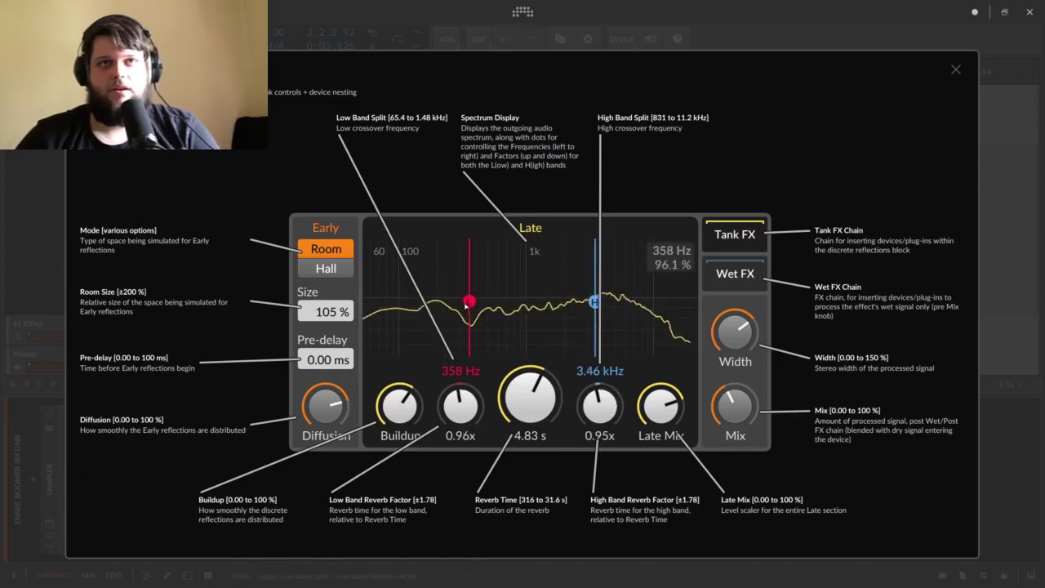
- Set the low band split to 278 Hz with a 0.89x reverb factor and close the Reverb help overlay
left_click_drag(468, 300, 454, 308)
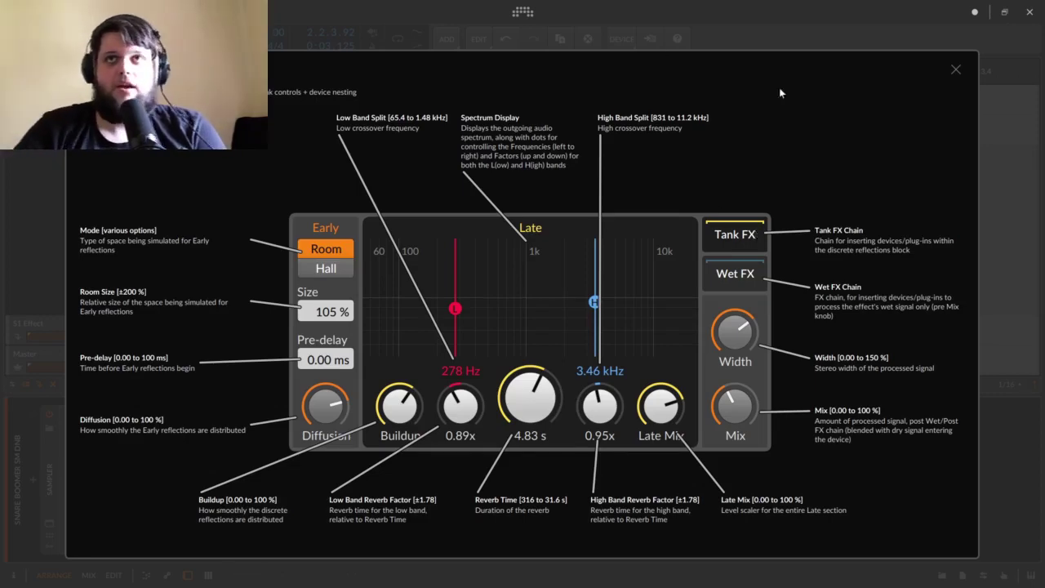
left_click(948, 65)
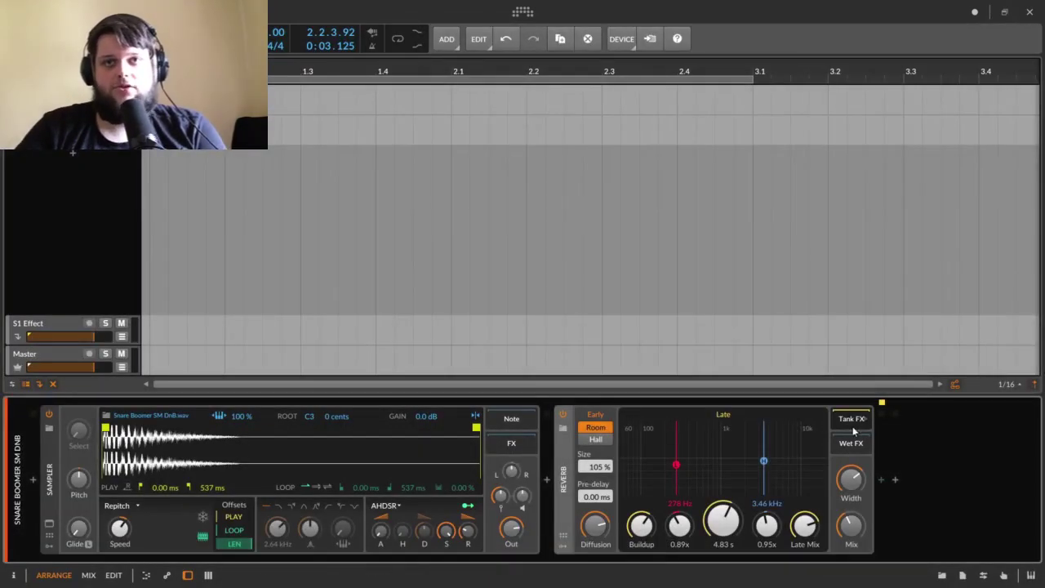
- Insert the Multiband FX-2 device into the Reverb's Tank FX chain
left_click(879, 485)
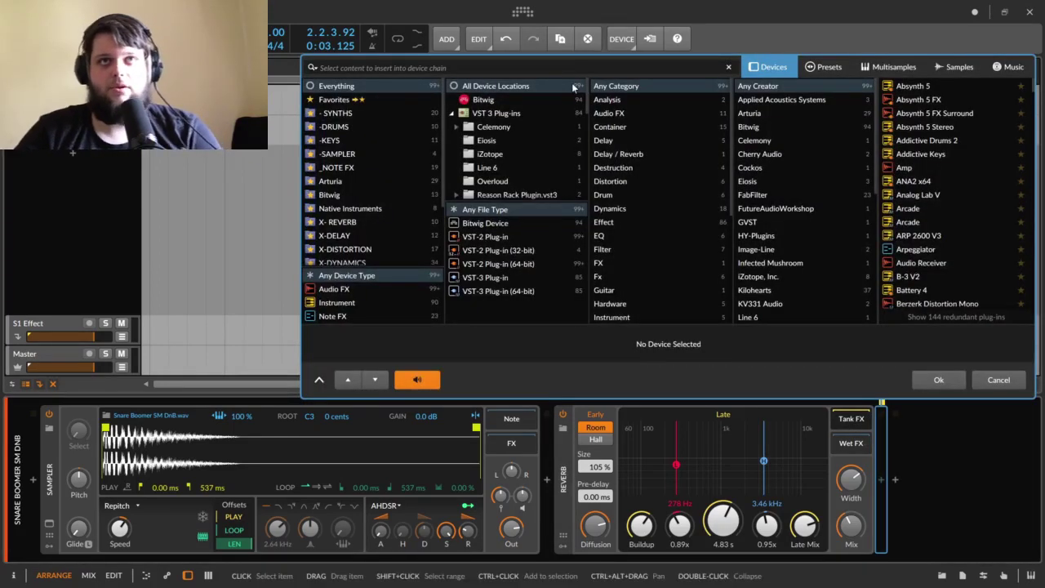
type("MULTI")
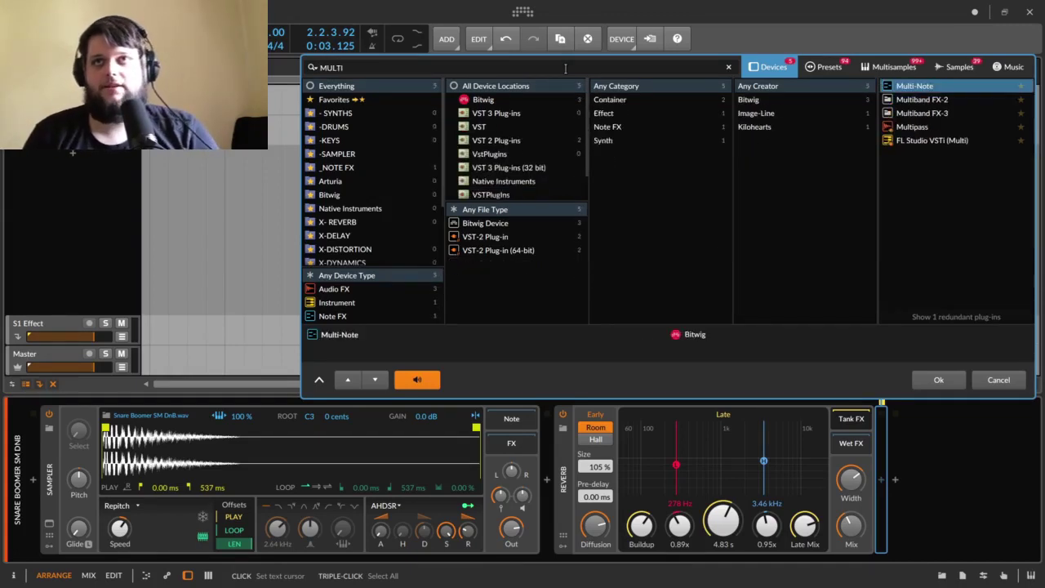
key("Down")
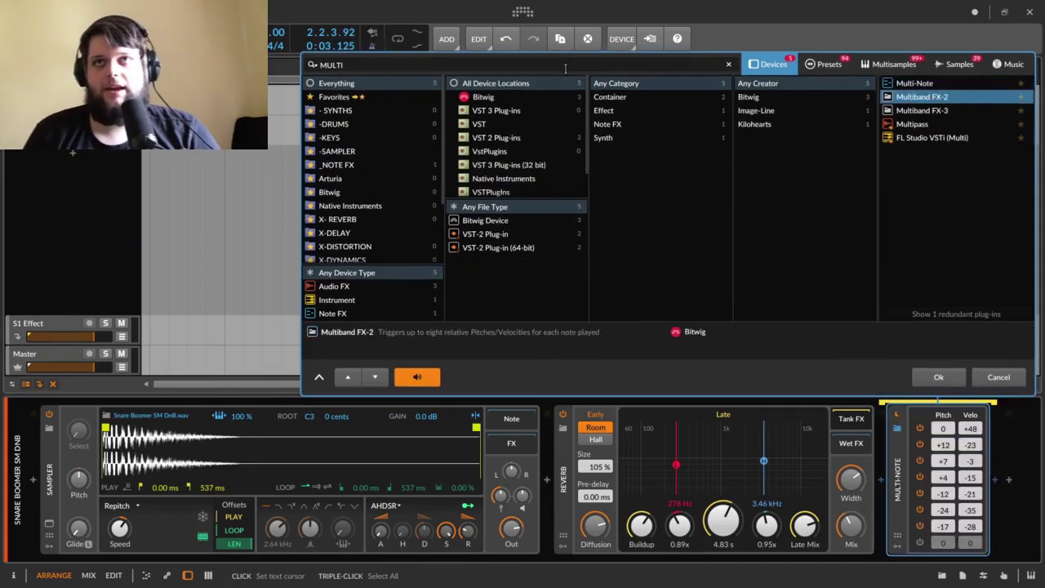
key("Return")
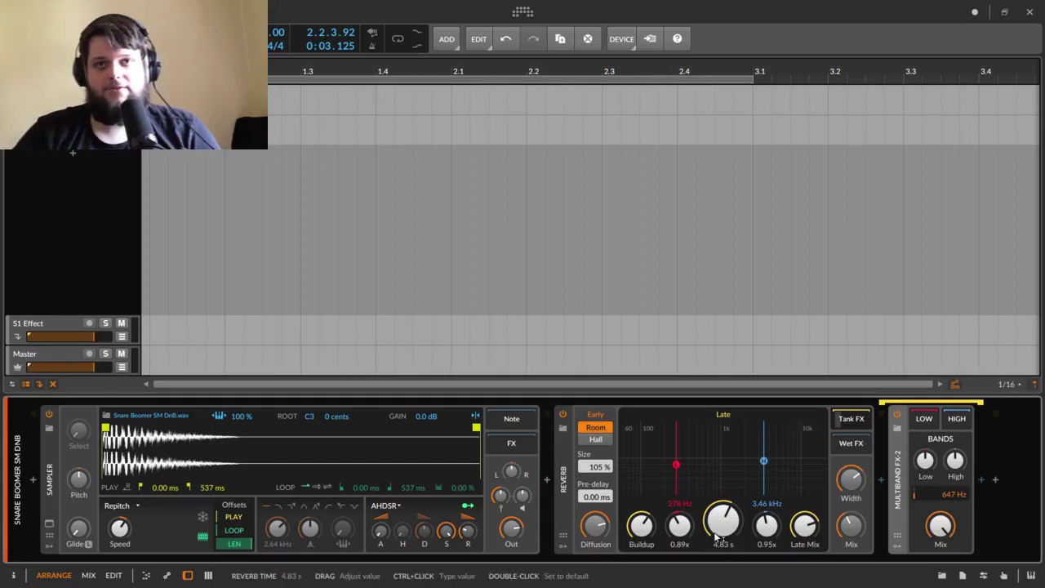
- Lengthen the reverb time to 5.70 s and raise the high band split to 3.62 kHz
left_click_drag(722, 520, 722, 508)
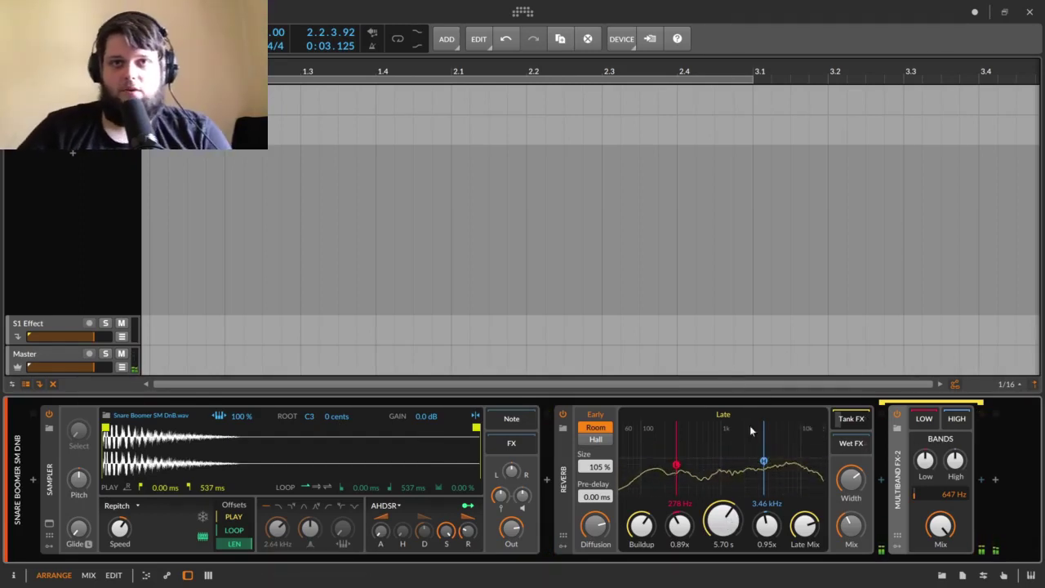
left_click_drag(763, 461, 769, 464)
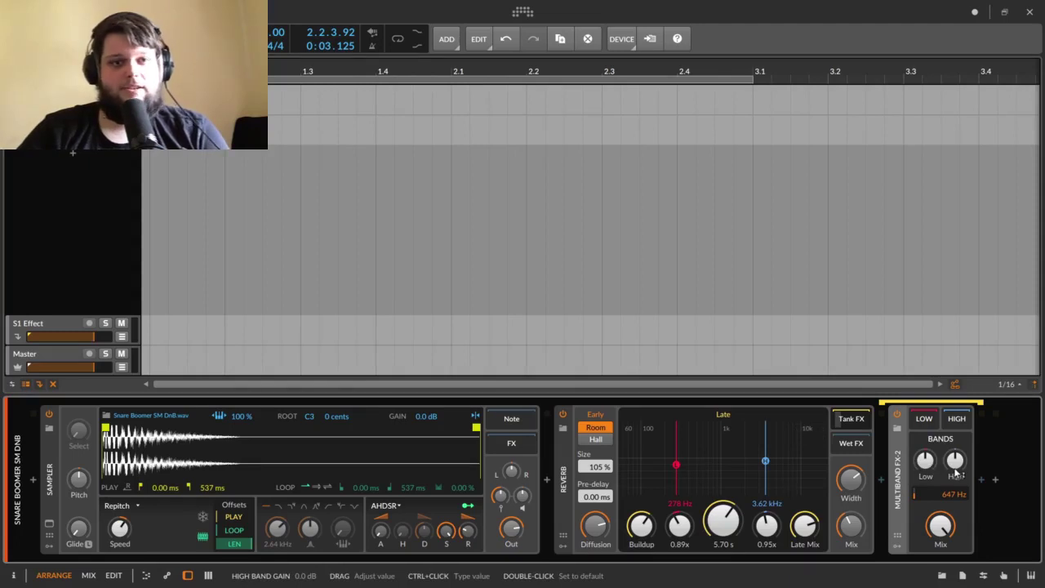
- Sweep the Multiband FX-2 High gain down to -46.5 dB, up to +7.7 dB, and back to slightly below centre
left_click_drag(955, 473, 955, 479)
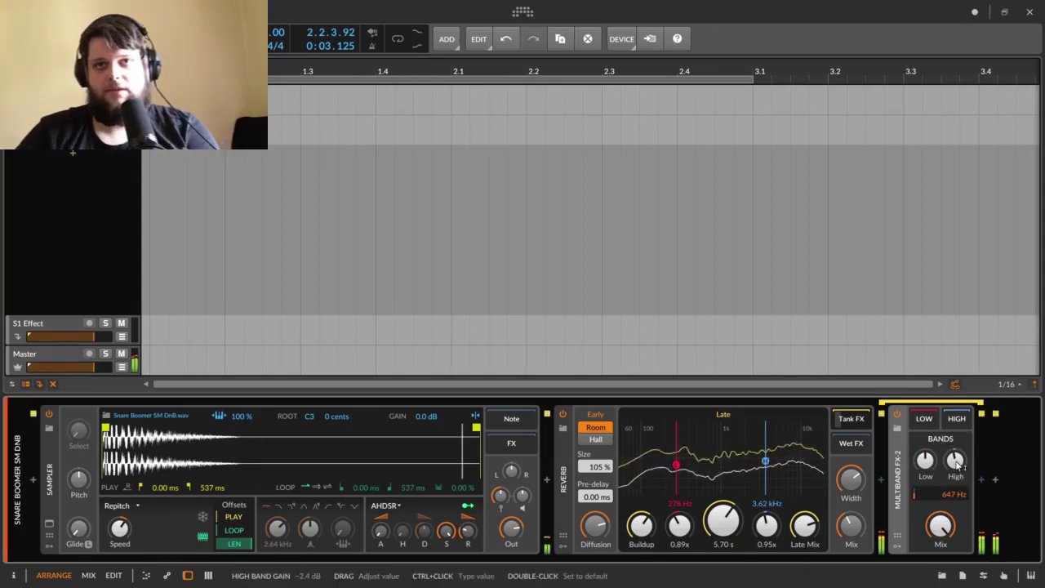
left_click_drag(959, 464, 958, 499)
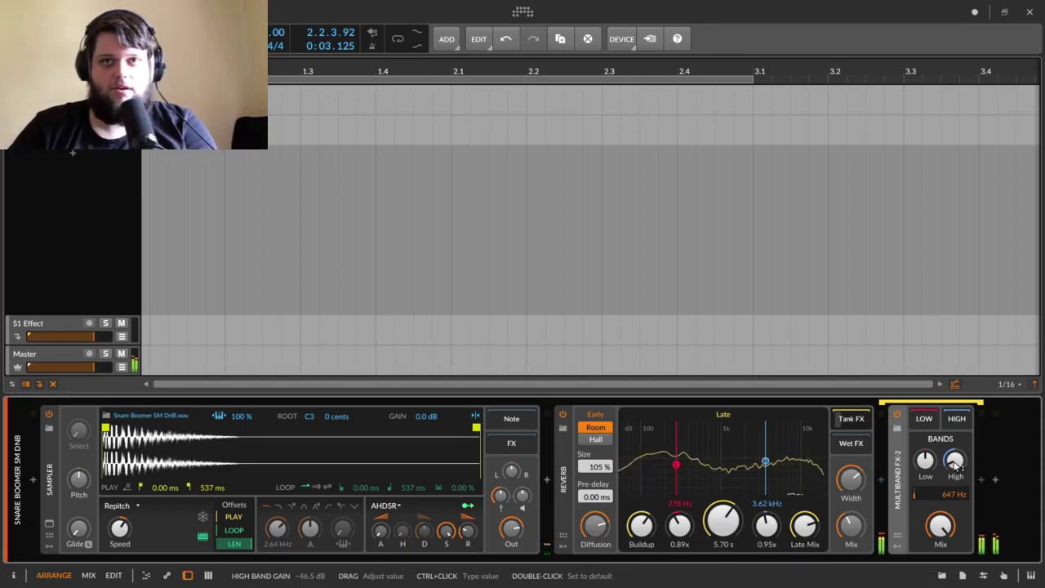
left_click_drag(955, 464, 955, 426)
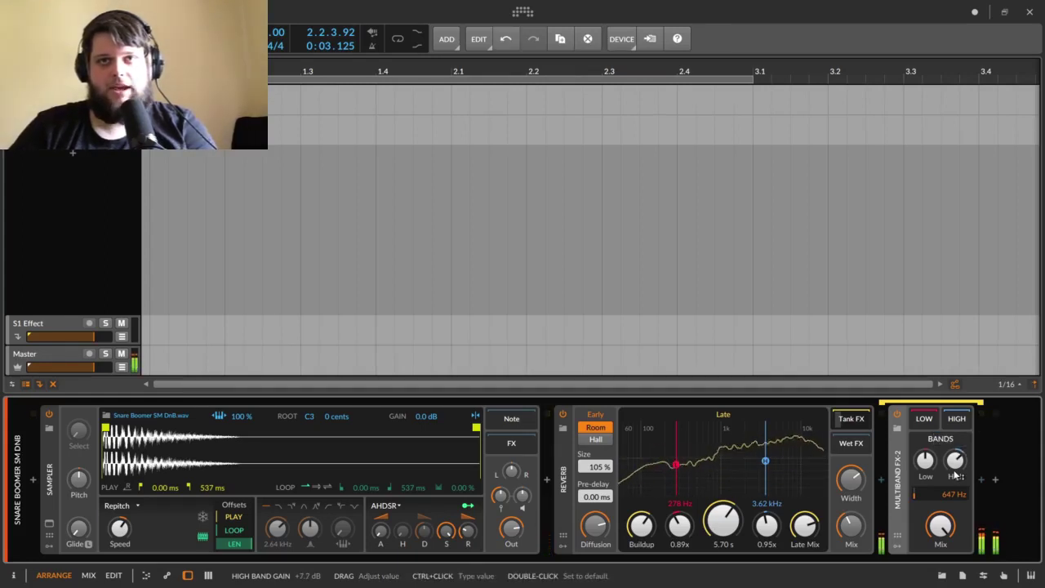
left_click_drag(955, 472, 956, 519)
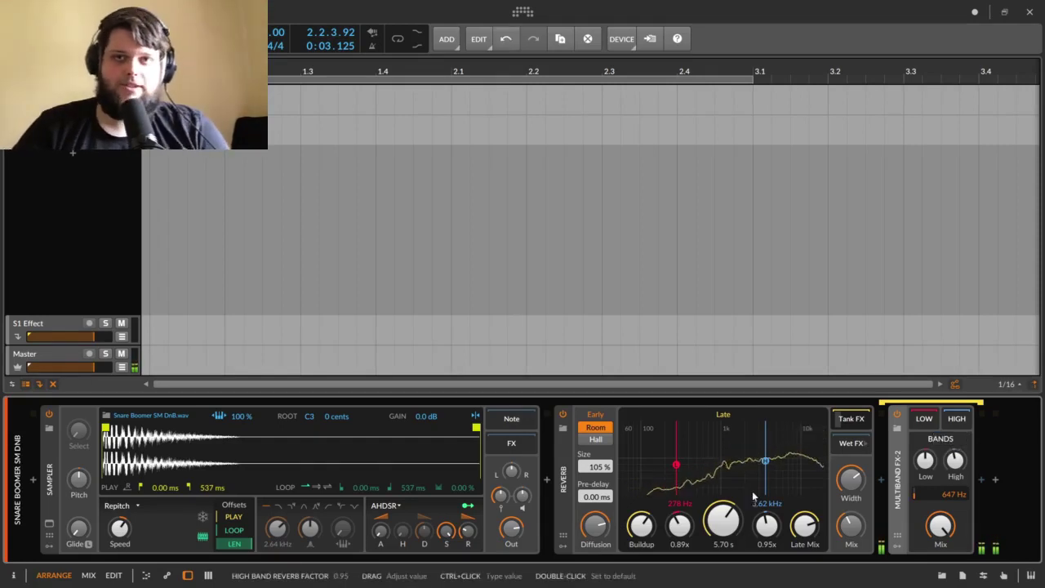
- Set the high band to 3.97 kHz at 1.18x, nudge the Multiband FX-2 High gain, and shorten the reverb time to 1.03 s
left_click_drag(770, 467, 769, 448)
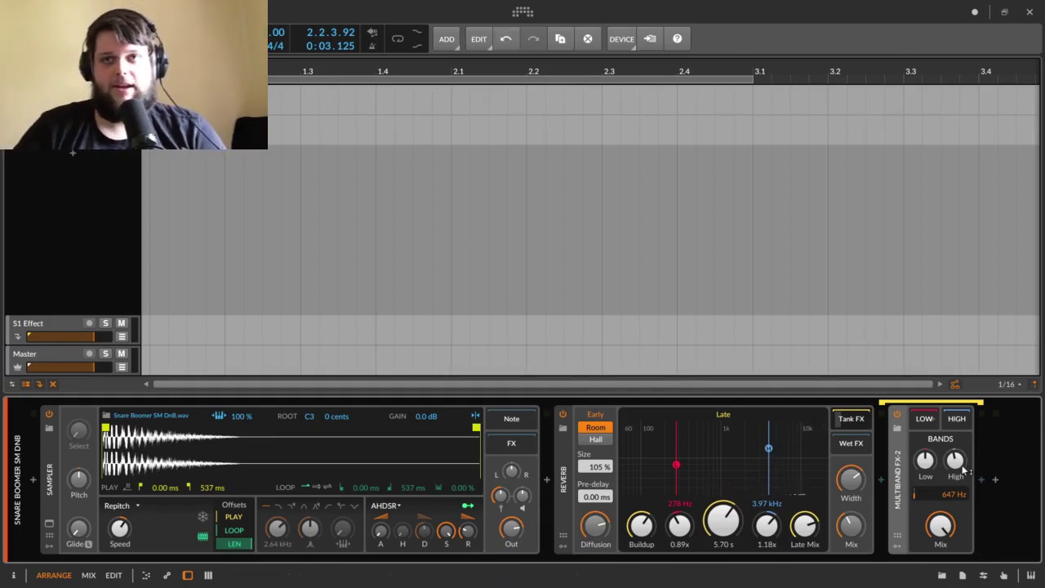
left_click_drag(955, 460, 964, 466)
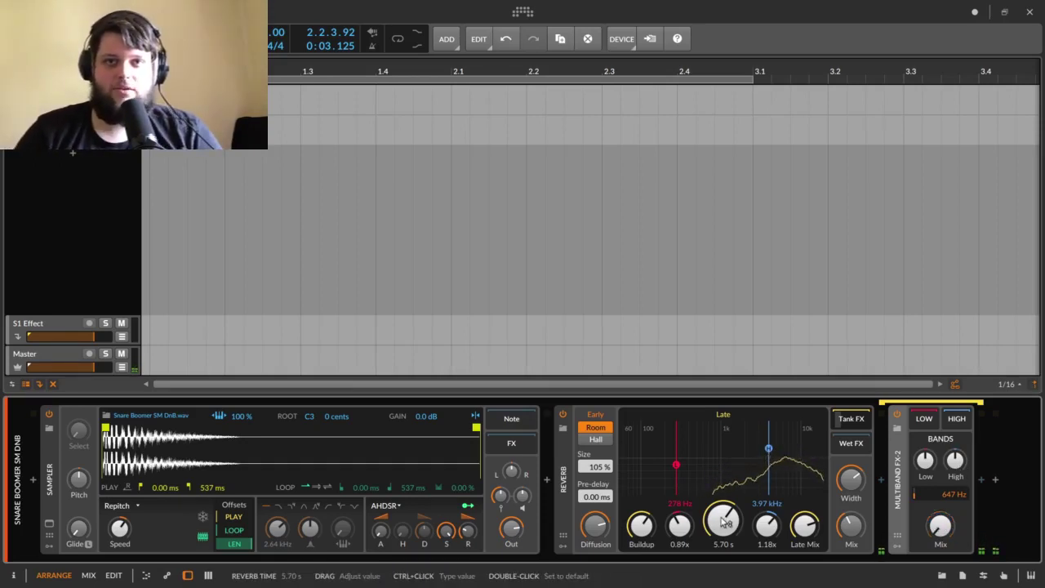
left_click_drag(722, 523, 723, 584)
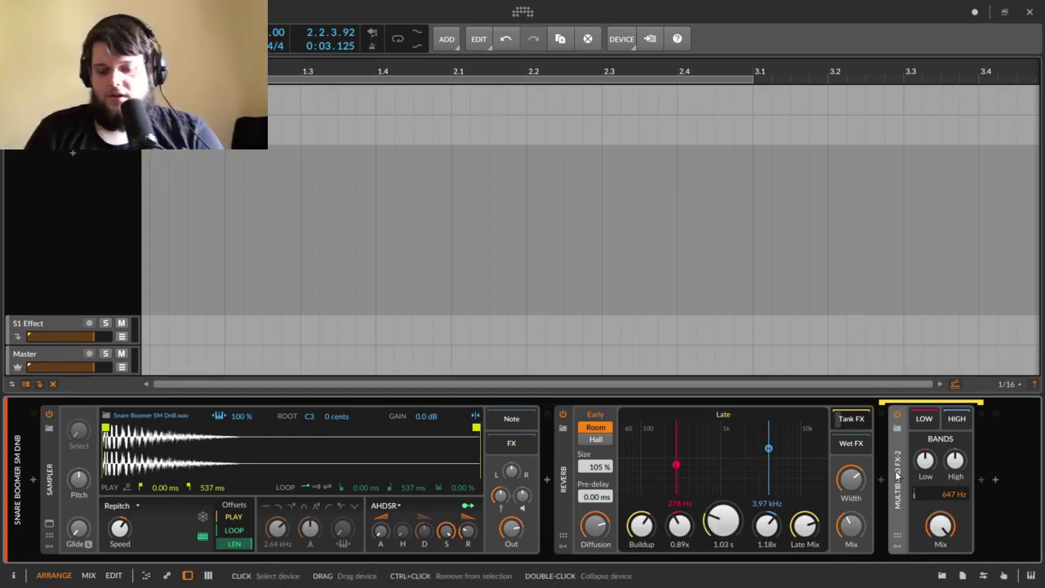
- Replace Multiband FX-2 in the Tank FX chain with a Pitch Shifter set to +1.00 st
key("Delete")
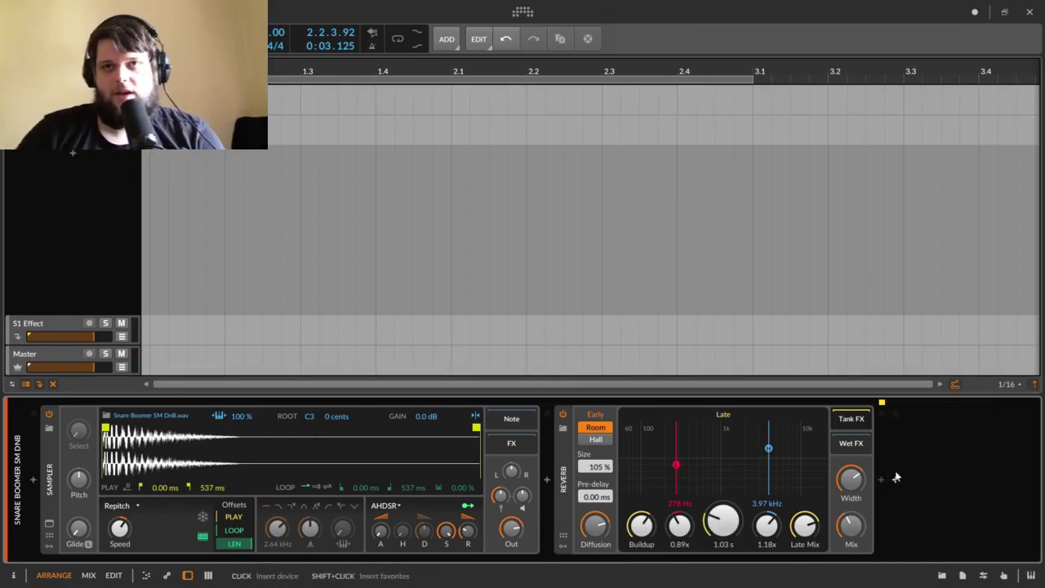
left_click(851, 424)
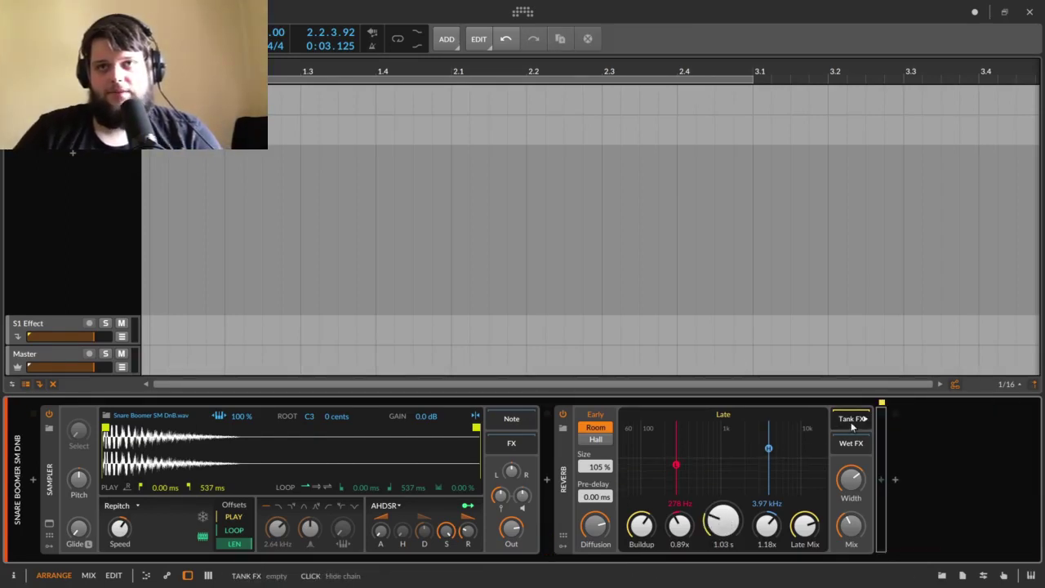
left_click(888, 480)
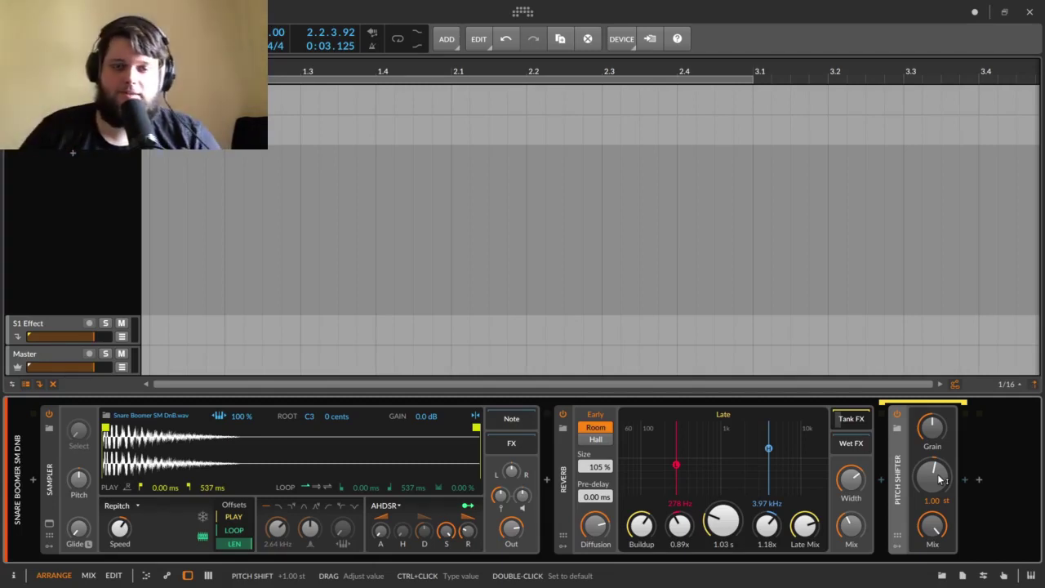
- Lengthen the reverb time to 7.11 s and set the Pitch Shifter to -1.00 st
left_click_drag(723, 521, 723, 488)
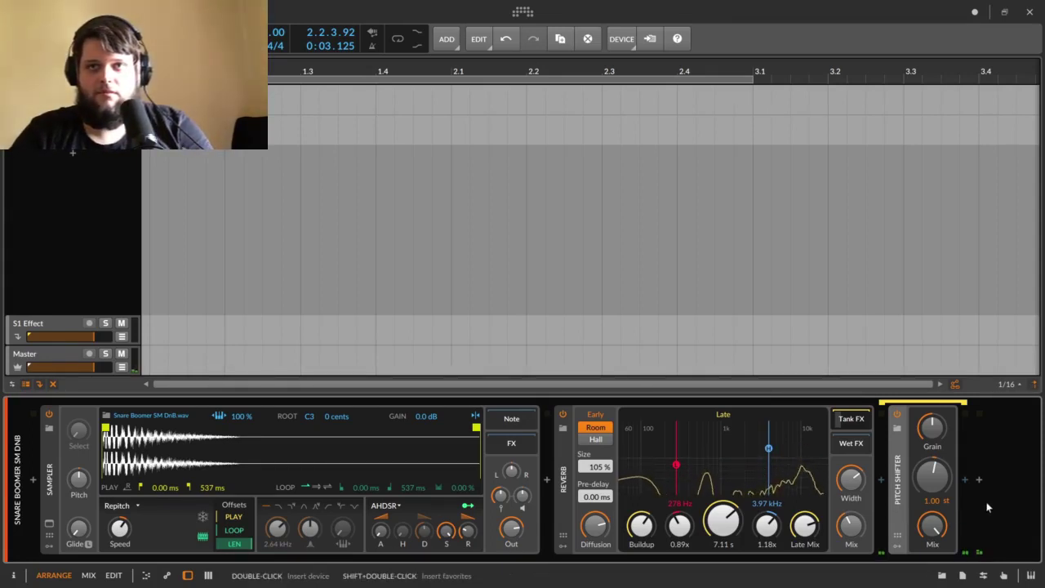
double_click(937, 494)
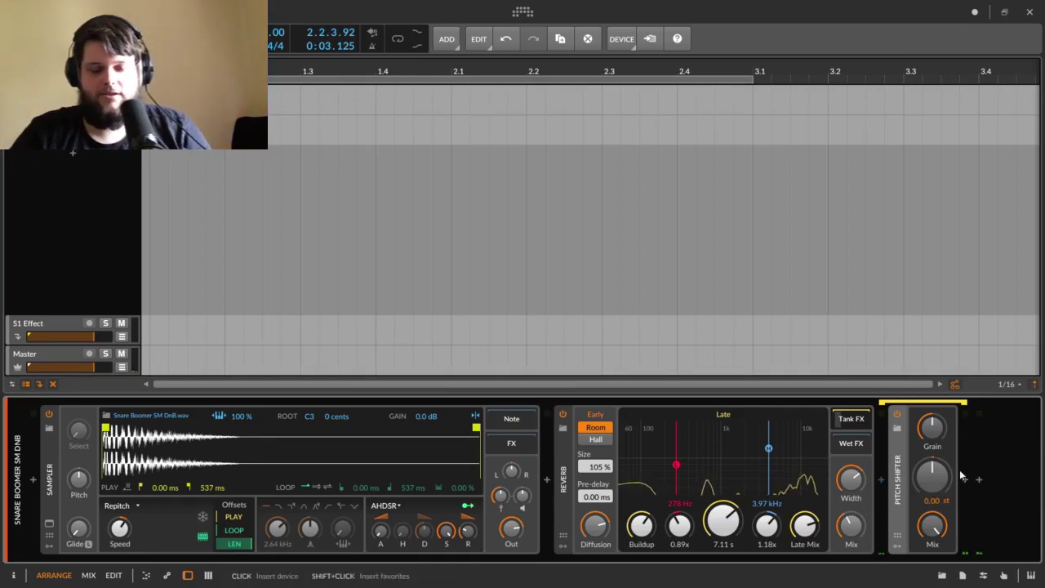
left_click(929, 487, "ctrl")
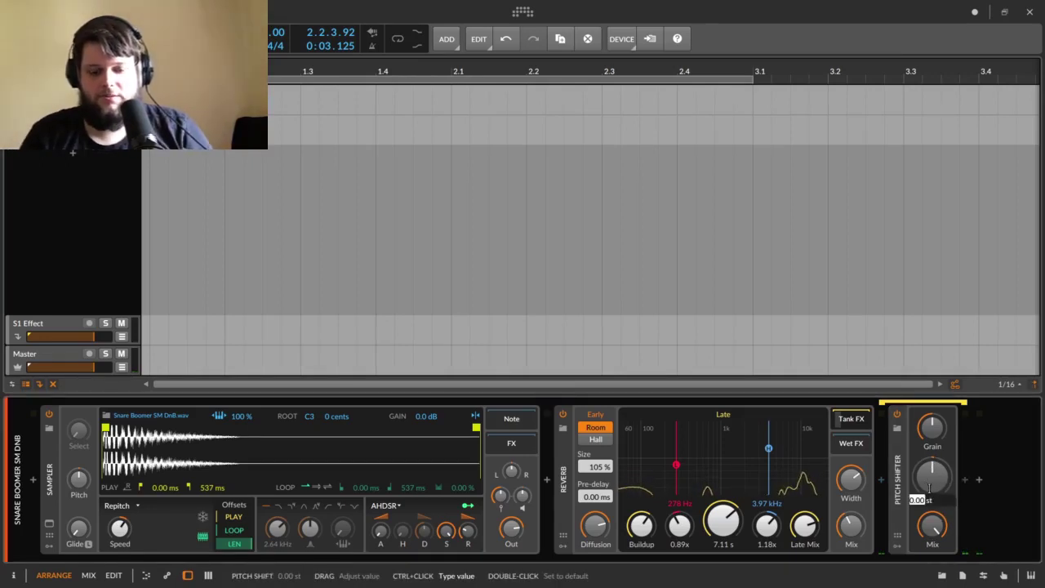
type("-1")
key("Return")
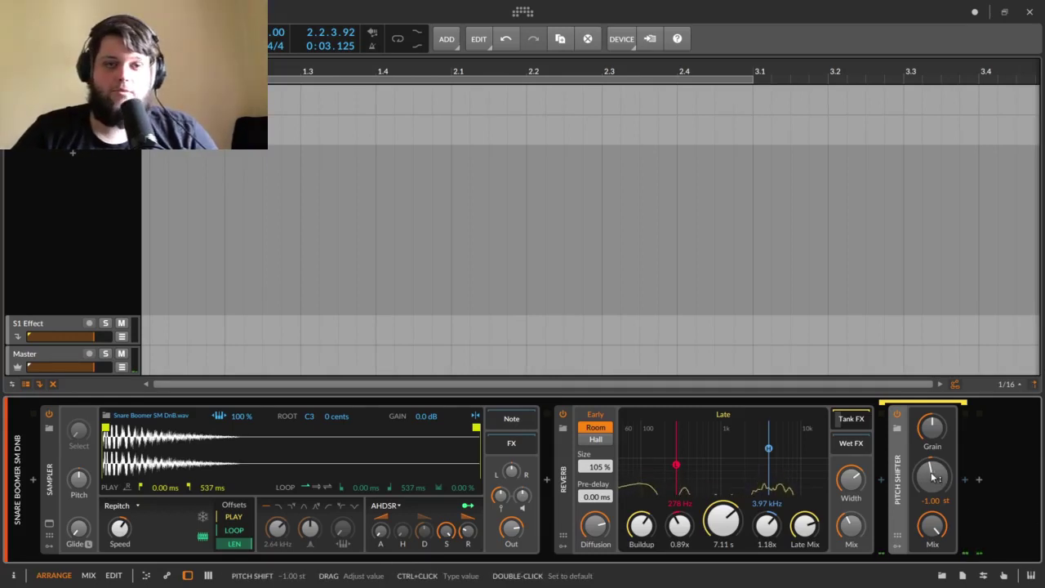
- Sweep the Pitch Shifter down to -12.00 st and up to 12.00 st, and reset it to 0.00 st
left_click_drag(939, 474, 961, 565)
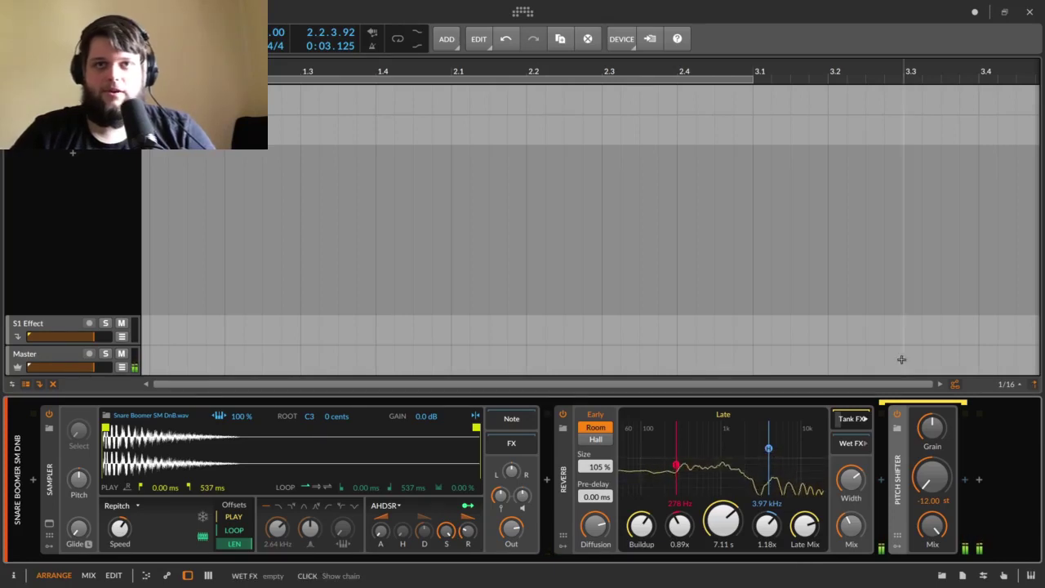
left_click_drag(933, 478, 1009, 285)
left_click_drag(932, 477, 941, 360)
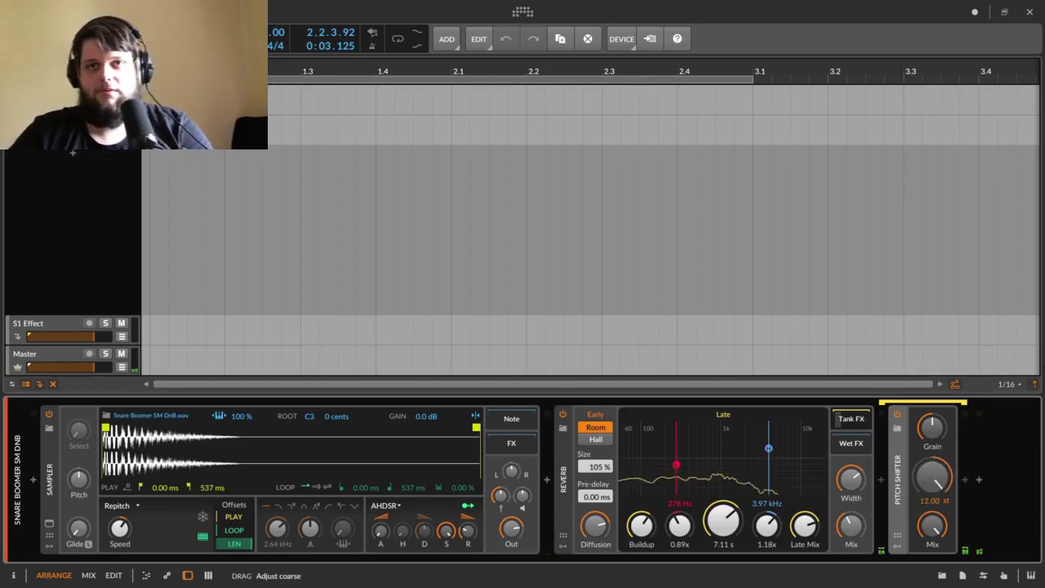
double_click(929, 483)
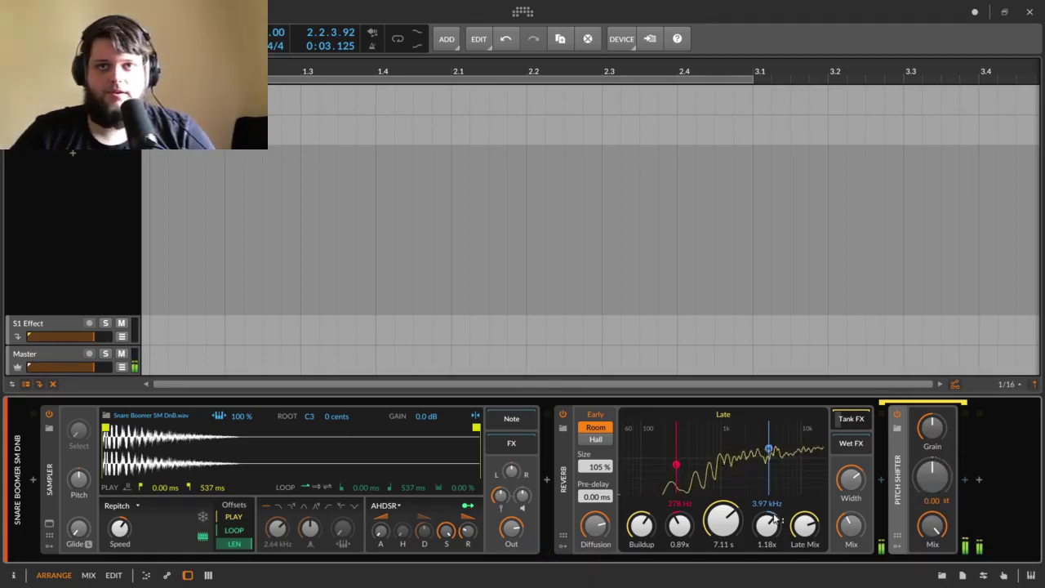
- Set the reverb time to 6.61 s and the Pitch Shifter's Grain to 1.00 Hz, trying its pitch at 4.07 st and -3.23 st
mouse_move(722, 520)
left_mouse_down()
mouse_move(723, 540)
mouse_move(722, 524)
left_mouse_up()
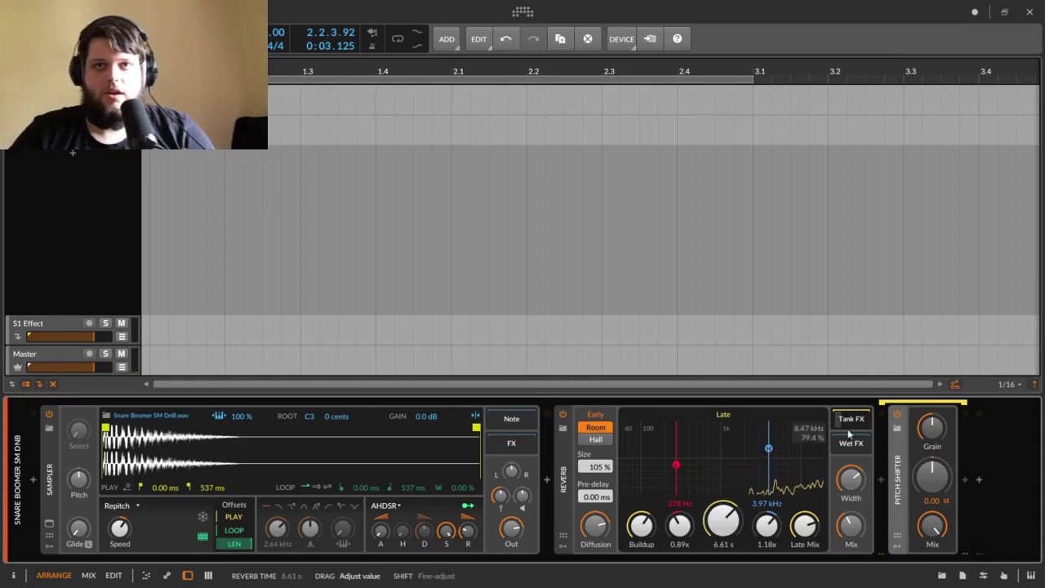
left_click_drag(931, 476, 932, 471)
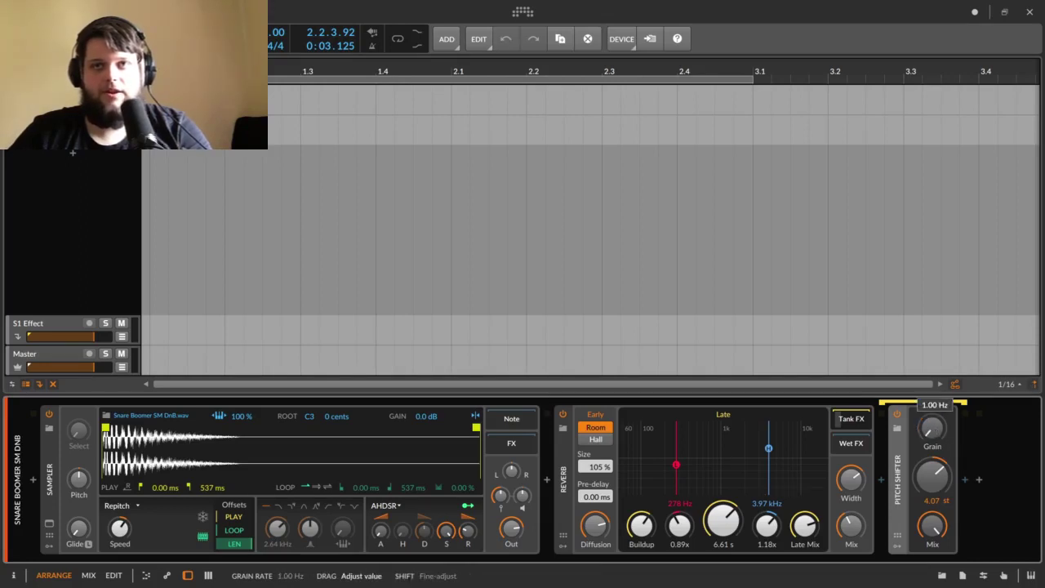
left_click_drag(934, 429, 934, 436)
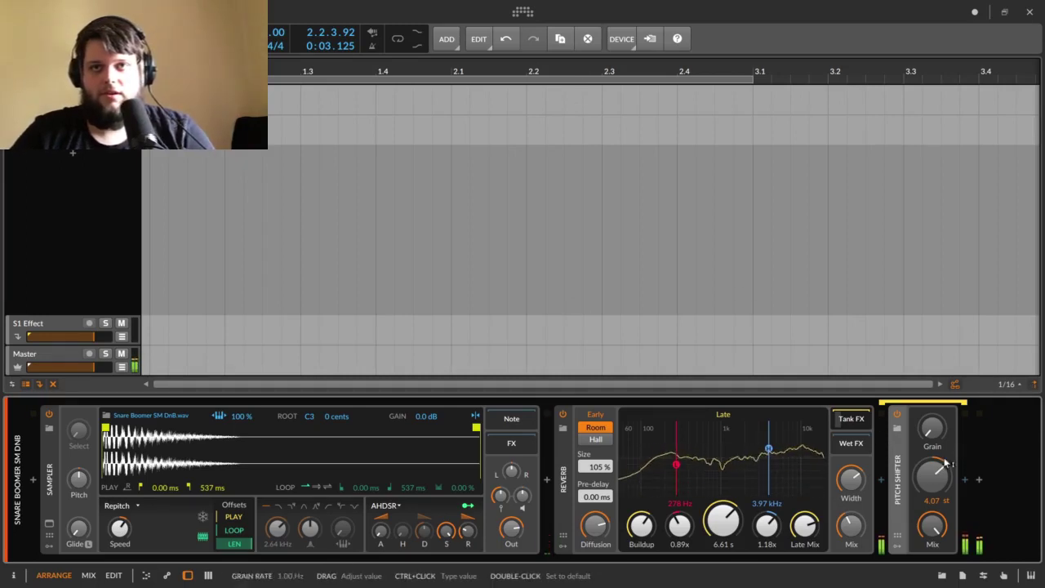
left_click_drag(945, 462, 945, 494)
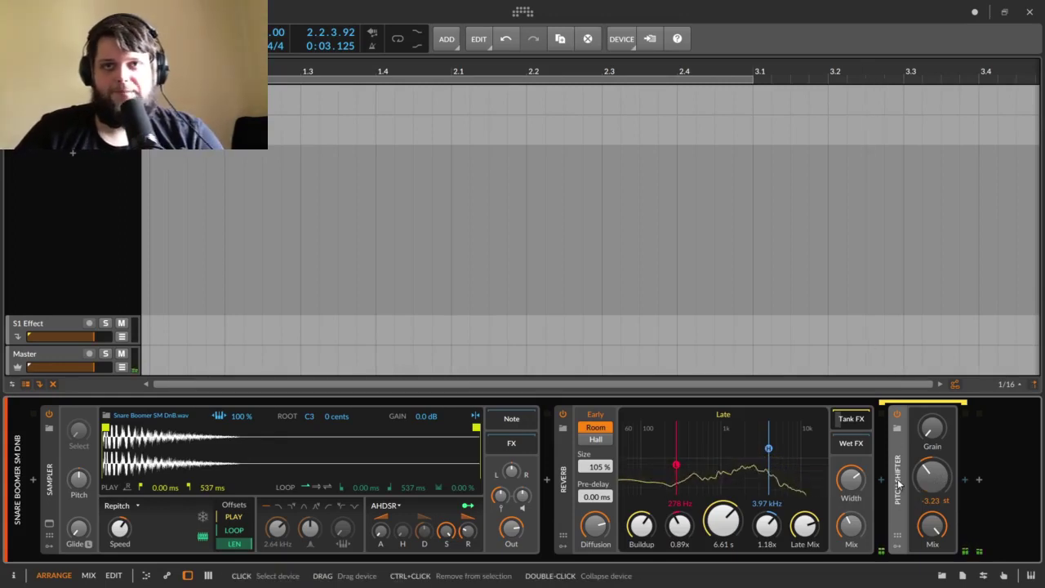
- Add an LFO modulator to the Pitch Shifter and set its rate unit to Pitch (of current note)
left_click(897, 543)
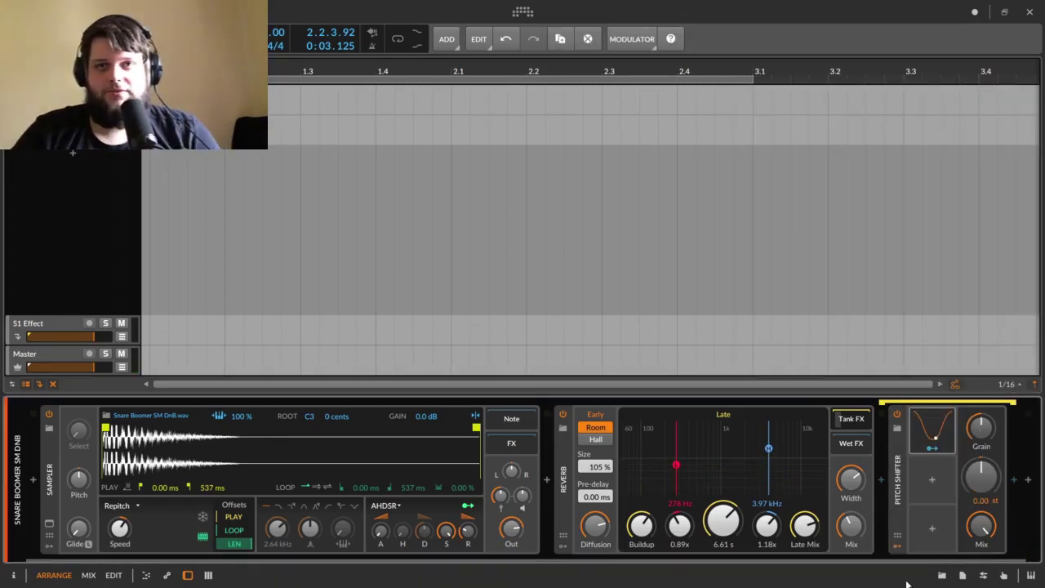
left_click_drag(896, 560, 932, 560)
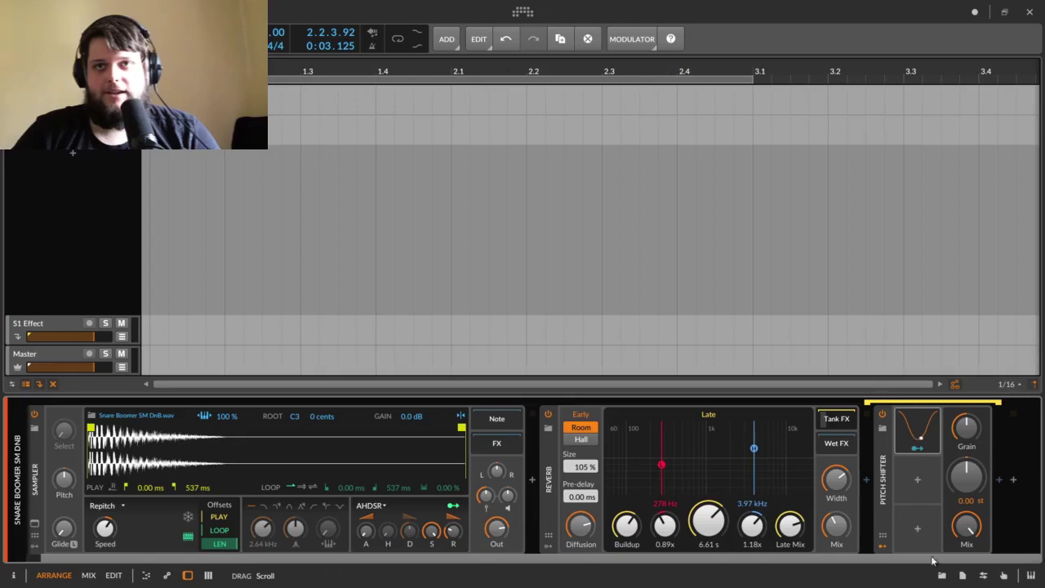
left_click(919, 453)
left_click(1014, 436)
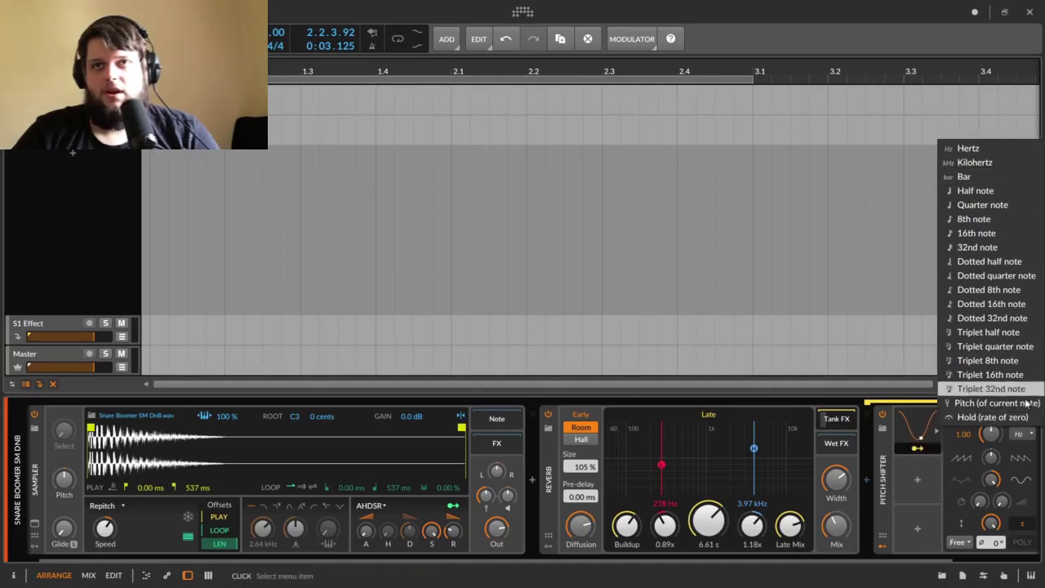
left_click(1026, 404)
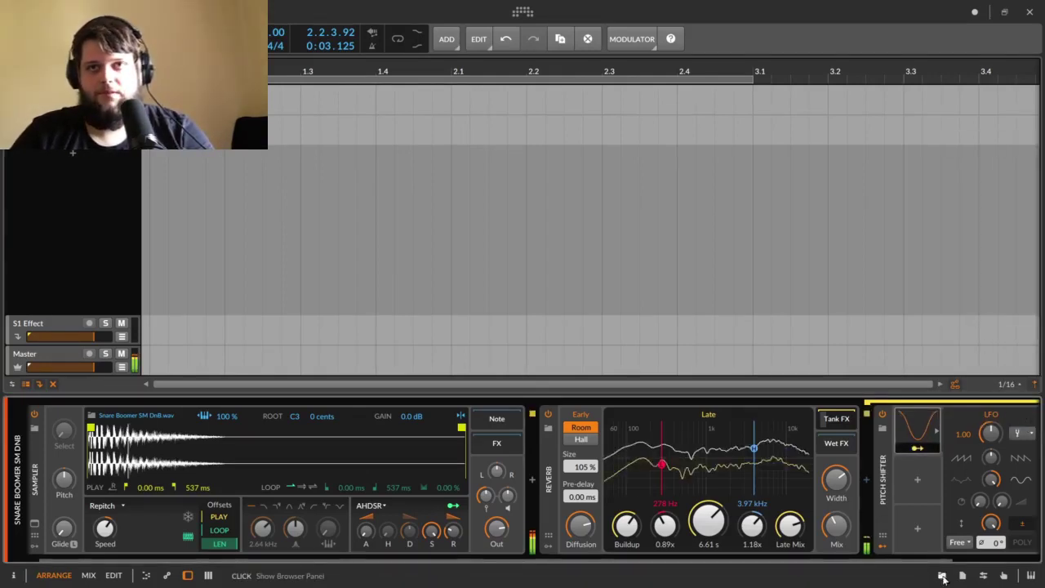
- Shorten the reverb time to 1.21 s
left_click_drag(899, 561, 986, 561)
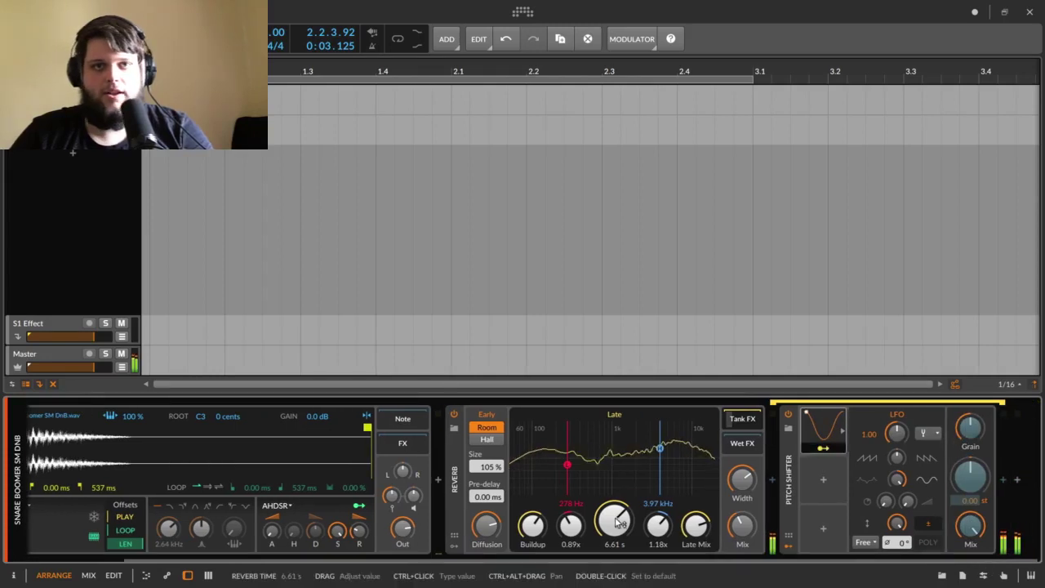
left_click_drag(616, 522, 616, 578)
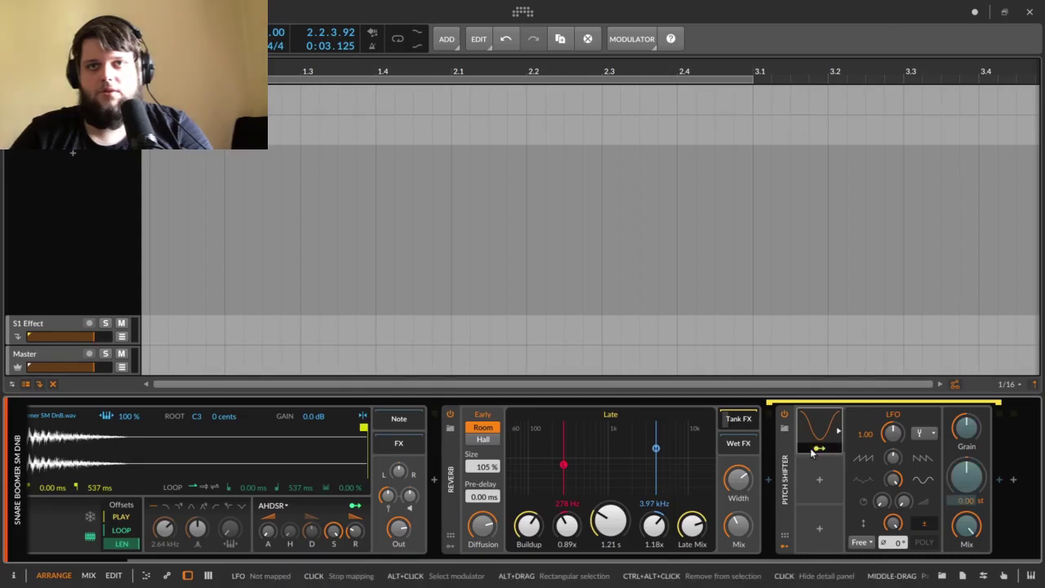
- Map the LFO to the Pitch Shifter's pitch by about +4.90 st, sweep the LFO rate, and set it to 0.15
left_click_drag(973, 486, 973, 424)
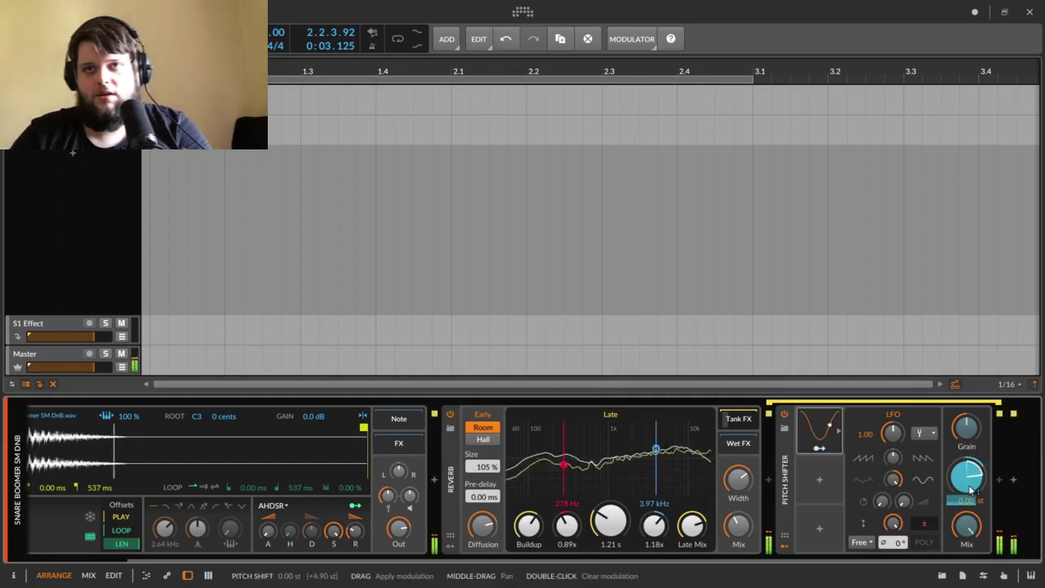
left_click(818, 453)
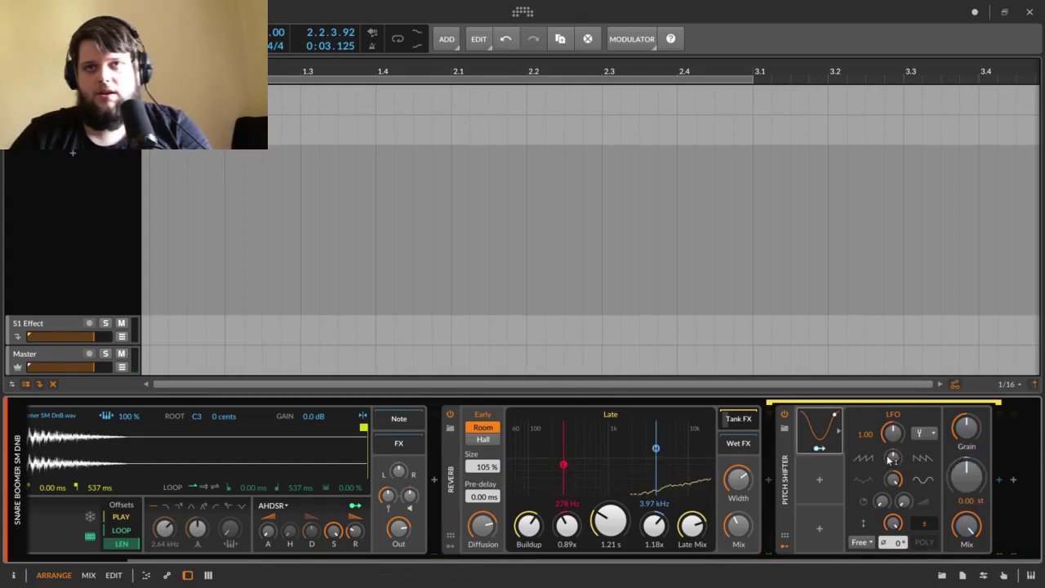
left_click_drag(892, 432, 892, 392)
left_click_drag(892, 433, 892, 465)
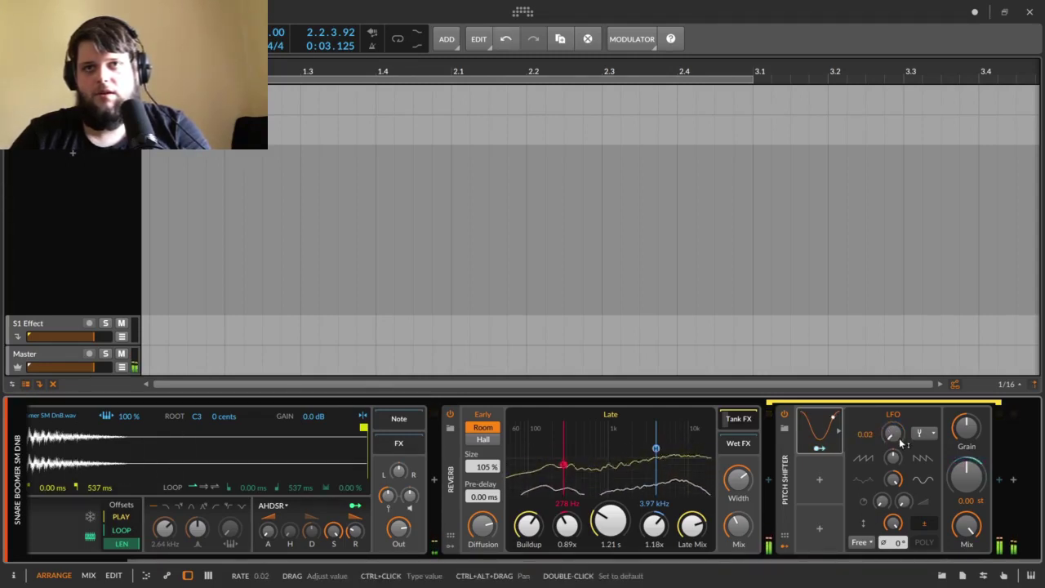
left_click_drag(898, 439, 898, 418)
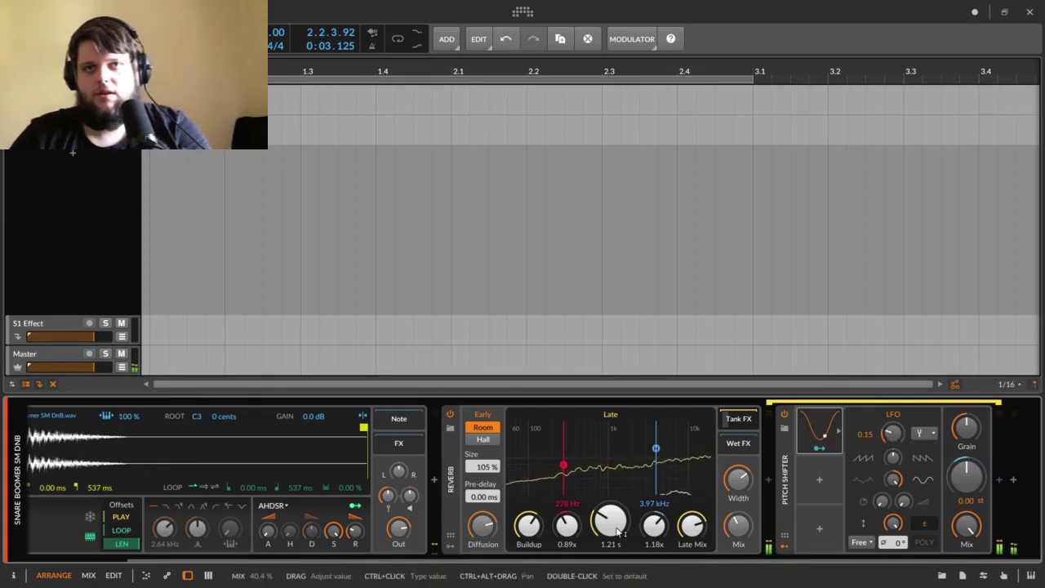
- Lengthen the reverb time to 3.73 s and raise the Pitch Shifter's LFO rate to 0.24
left_click_drag(617, 529, 617, 506)
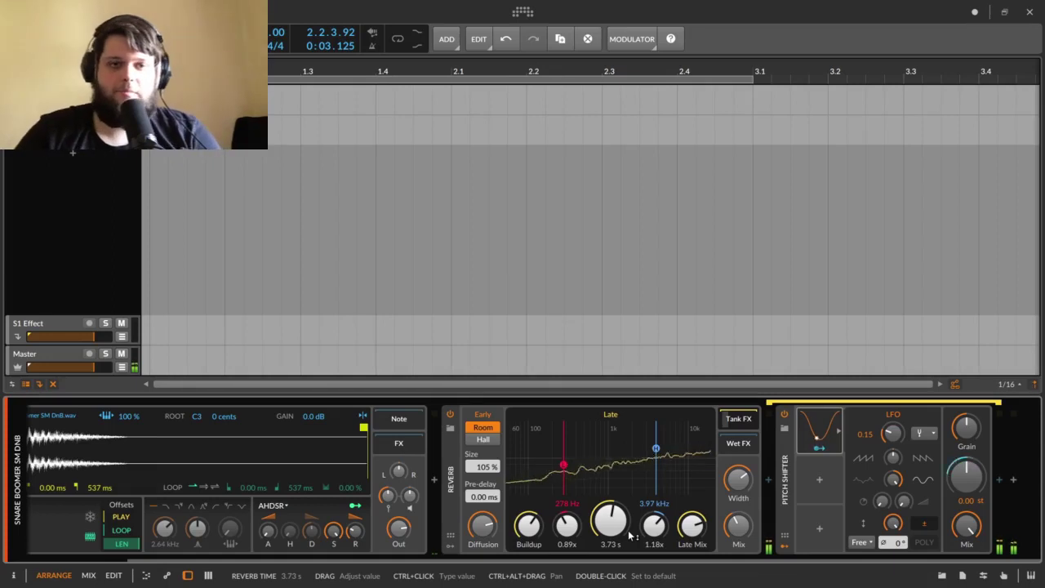
mouse_move(894, 436)
left_mouse_down()
mouse_move(893, 418)
mouse_move(898, 442)
left_mouse_up()
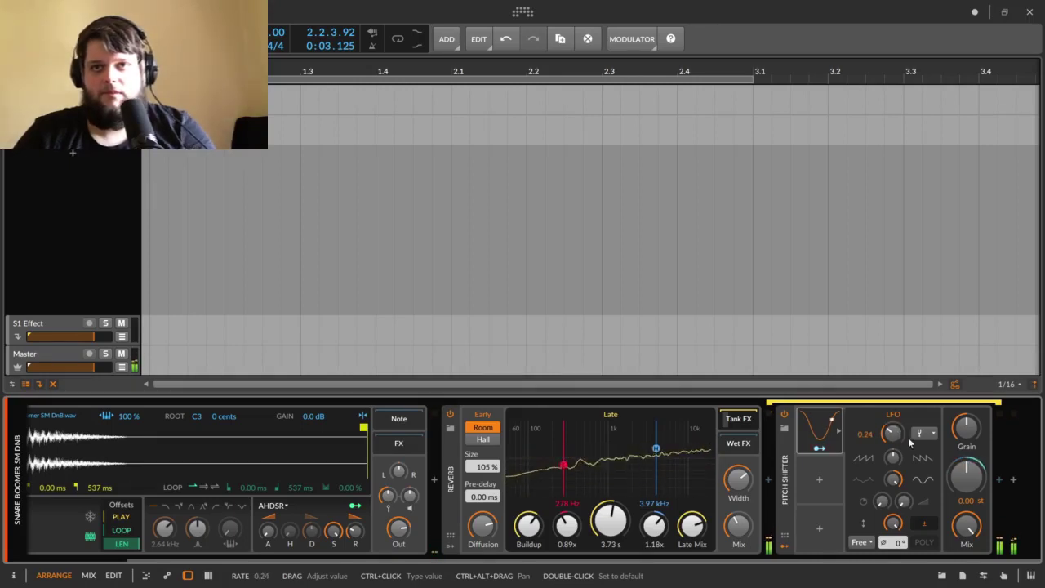
- Insert a Blur device after the Pitch Shifter and set its second left delay to 30.3 ms with 33.8 % feedback
left_click(1000, 481)
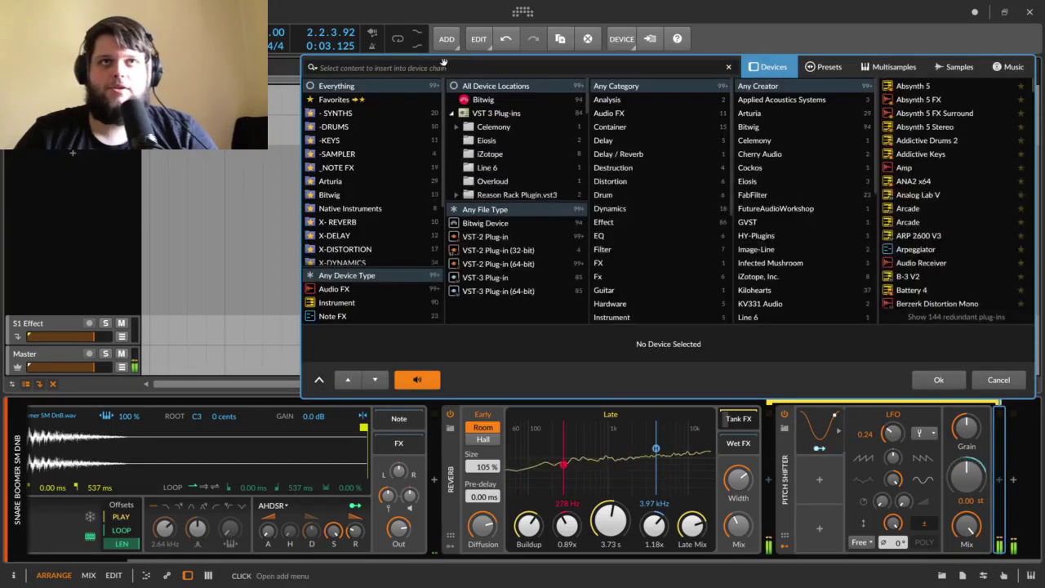
type("B")
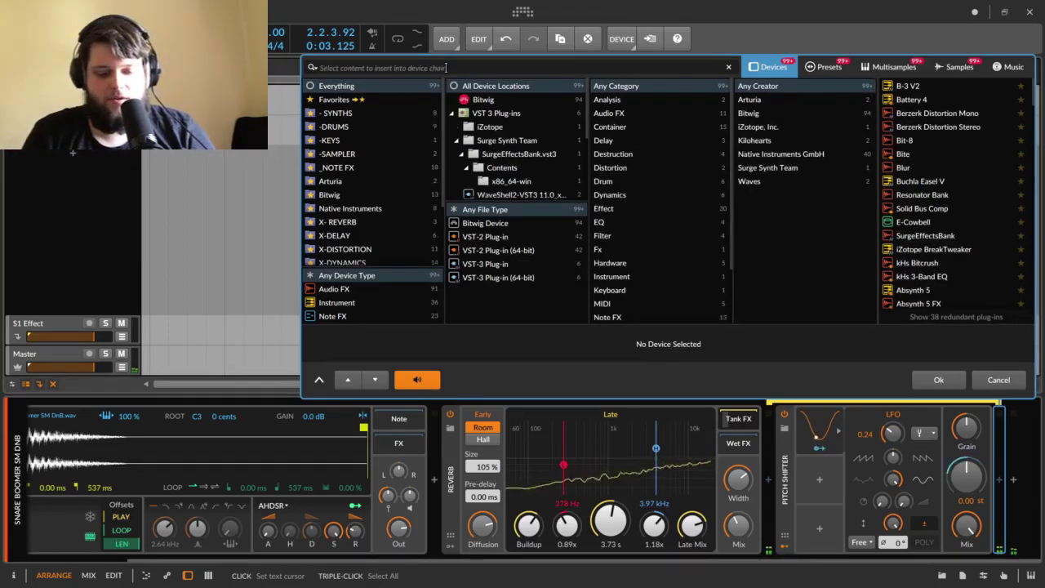
type("BLUR")
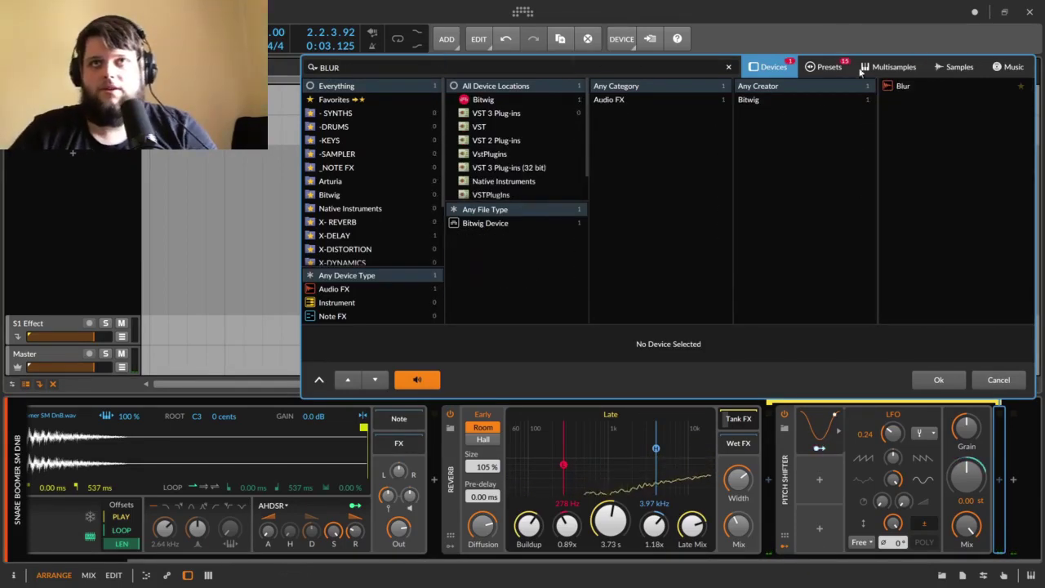
left_click(902, 85)
left_click(939, 379)
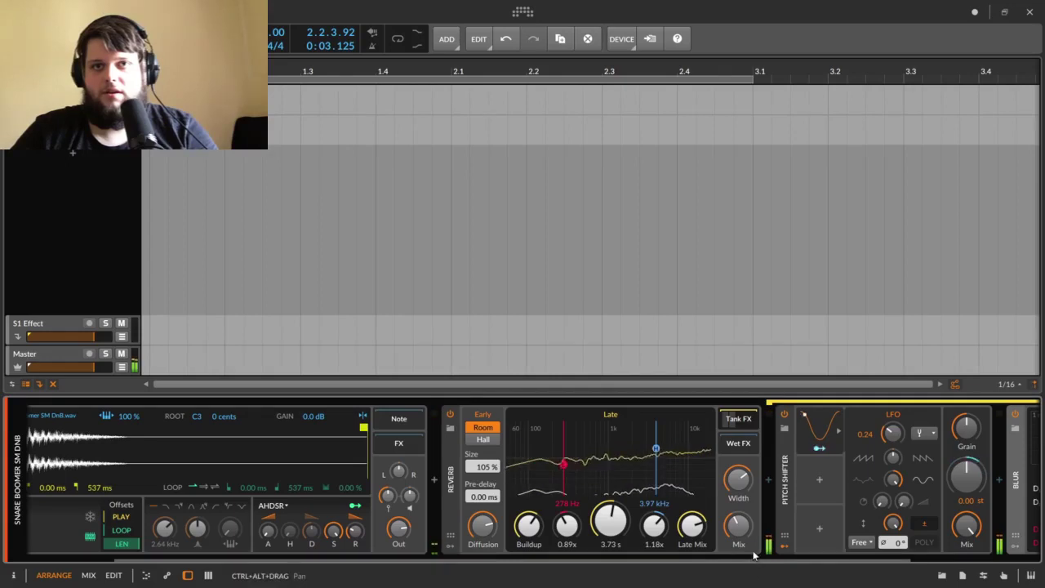
left_click_drag(759, 560, 958, 560)
left_click_drag(907, 438, 938, 447)
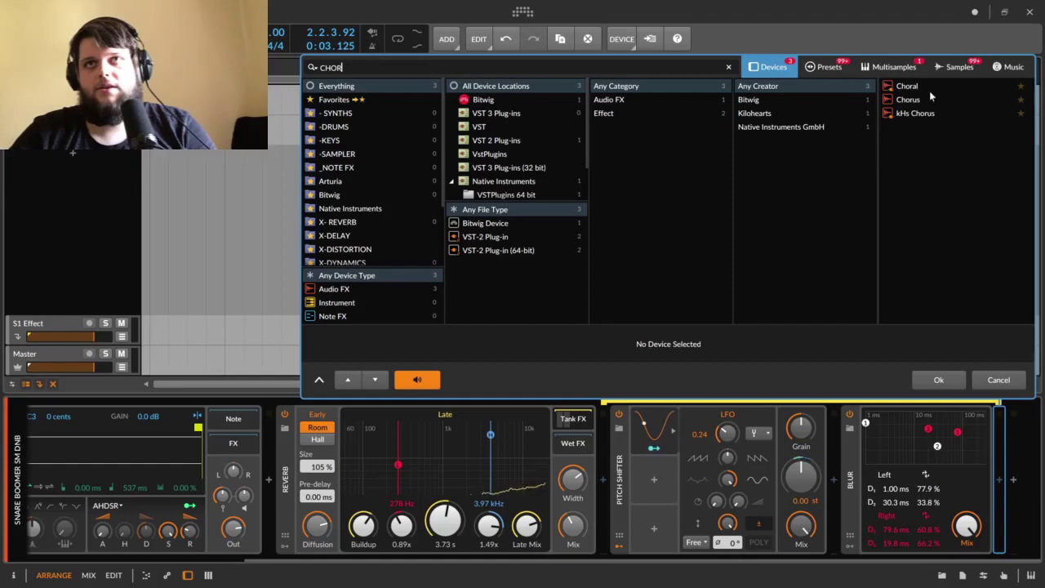
- Insert the Bitwig Chorus device after Blur
left_click(908, 99)
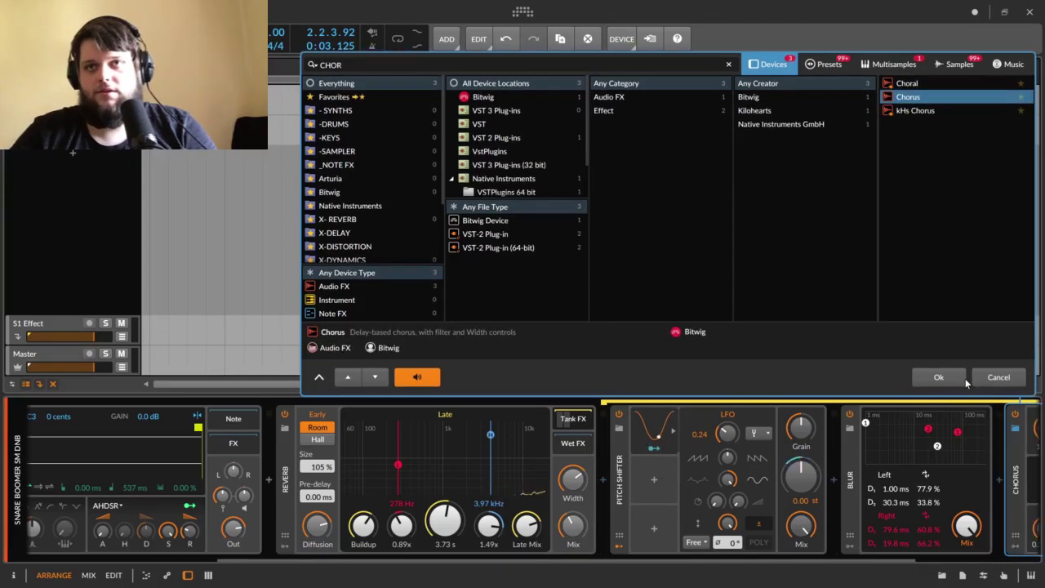
left_click(960, 380)
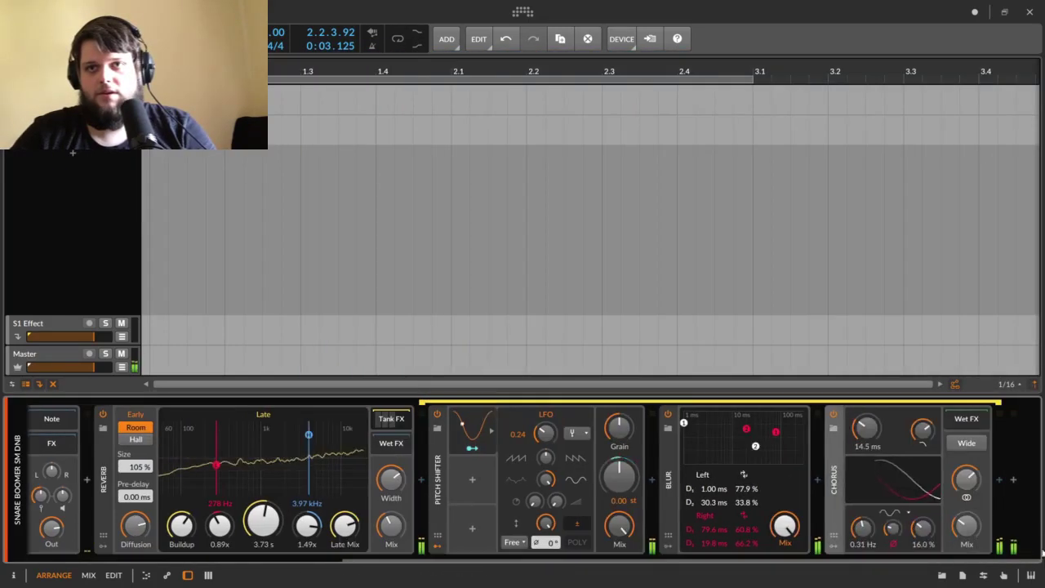
- Insert a Bit-8 device after the EQ-2 and raise its clock rate
type("bBIT")
left_click(937, 377)
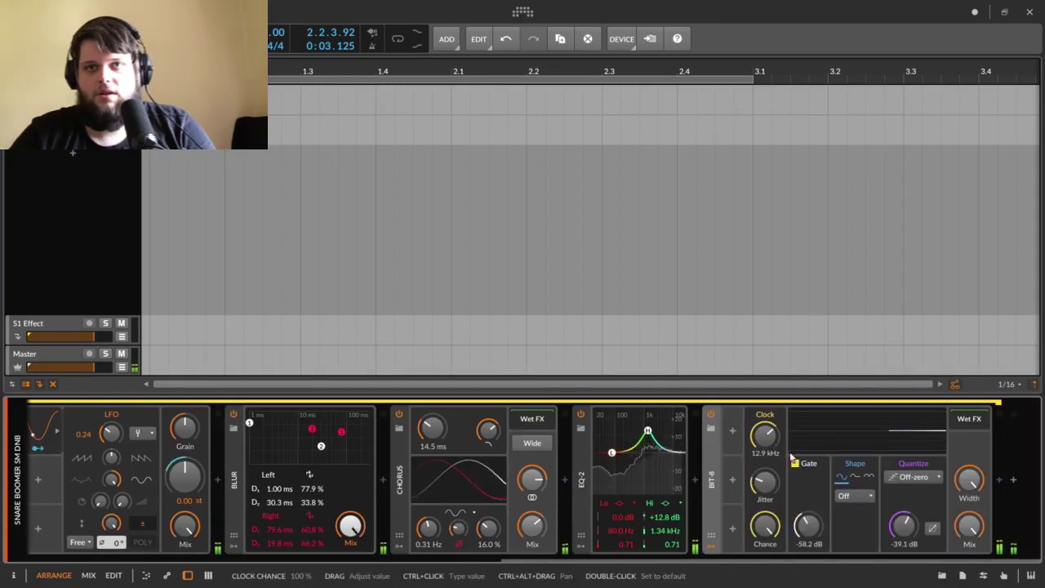
left_click_drag(775, 449, 775, 423)
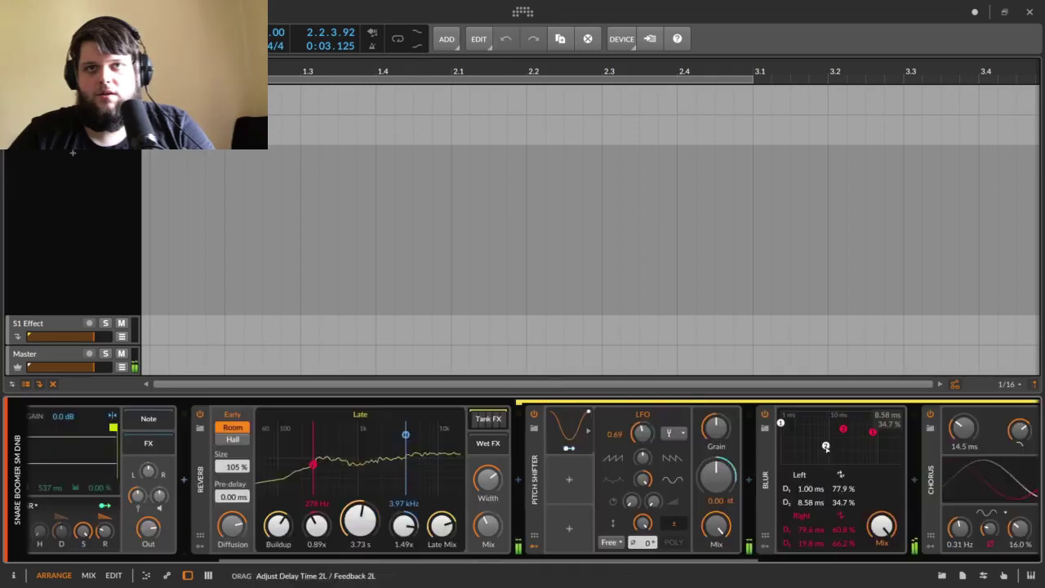
- Set the reverb time to 3.47 s and the reverb's high band to 3.79 kHz with a 0.82x factor
left_click_drag(360, 522, 360, 527)
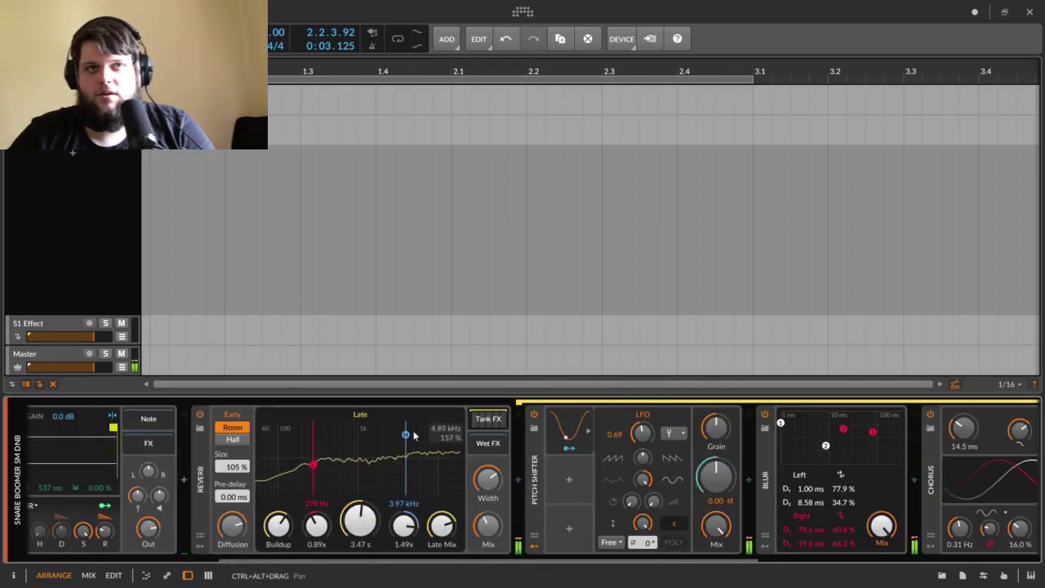
left_click_drag(406, 436, 405, 476)
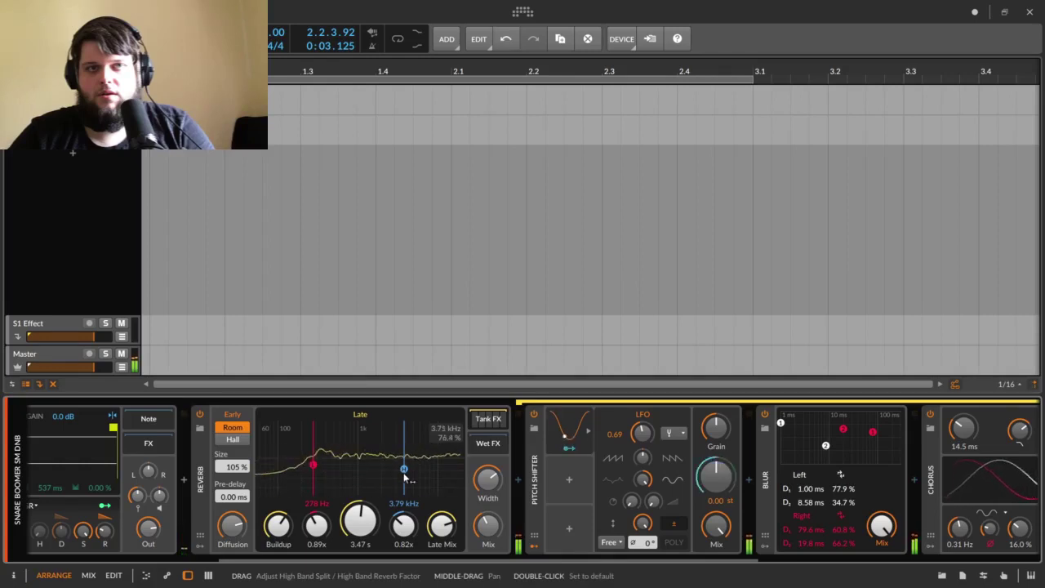
- Set the EQ-2's low band Q to 0.37 and lower that band's gain
scroll(405, 476, "down", 5)
left_click_drag(752, 544, 751, 571)
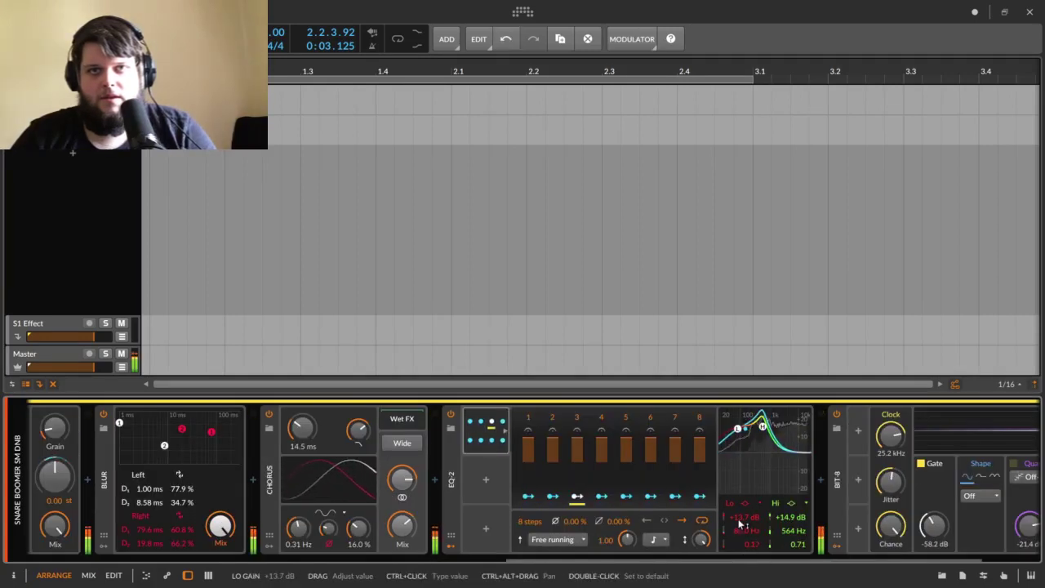
left_click_drag(749, 516, 749, 539)
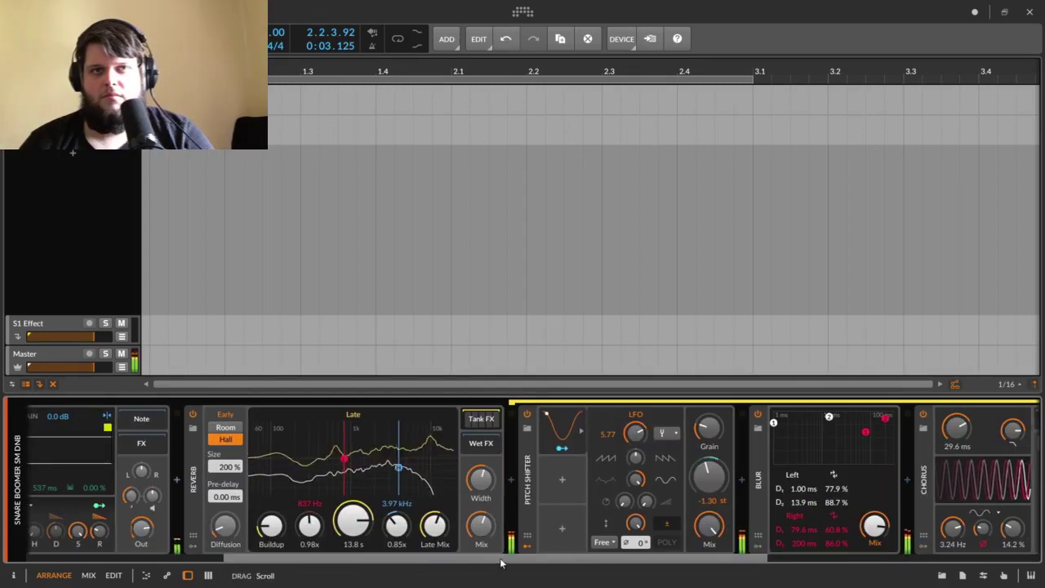
- Map the Pitch Shifter's second modulator to the Grain and to the LFO's rate
left_click_drag(501, 562, 773, 563)
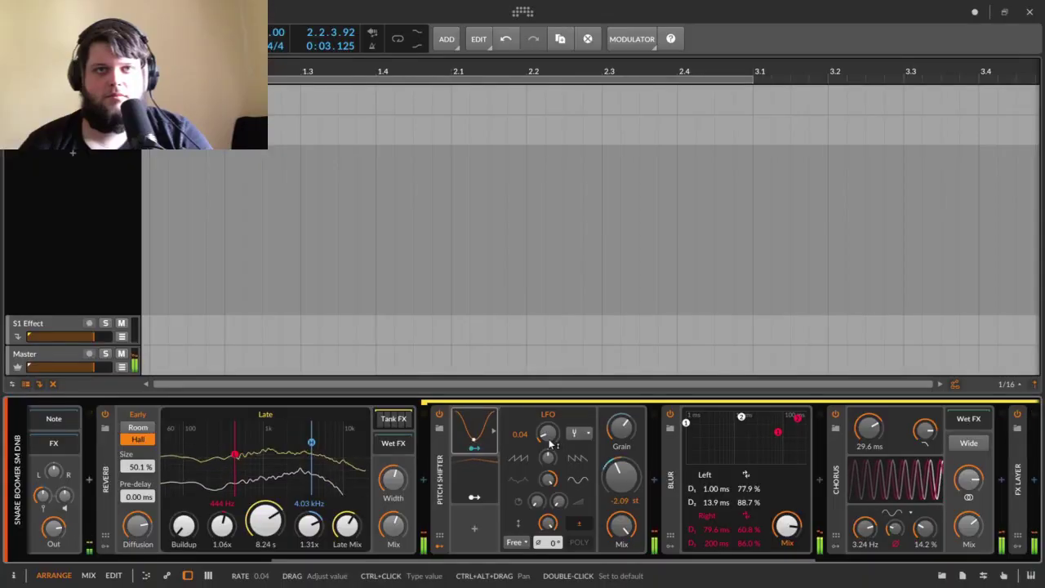
left_click(474, 497)
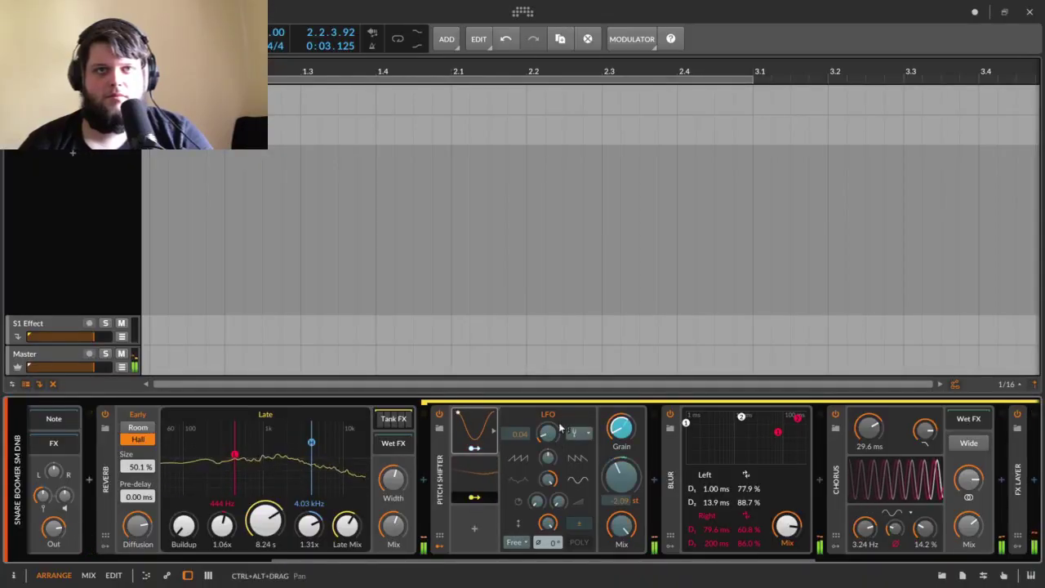
mouse_move(548, 433)
left_mouse_down()
mouse_move(547, 367)
mouse_move(557, 427)
left_mouse_up()
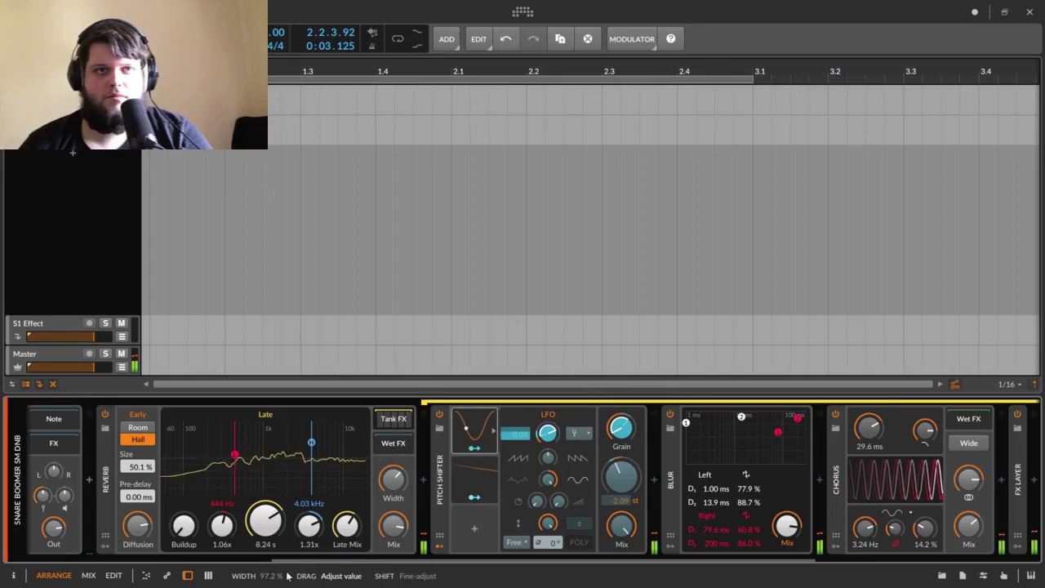
- Open the device browser at the end of the Tank FX chain and search for a device starting with D
left_click_drag(483, 561, 718, 561)
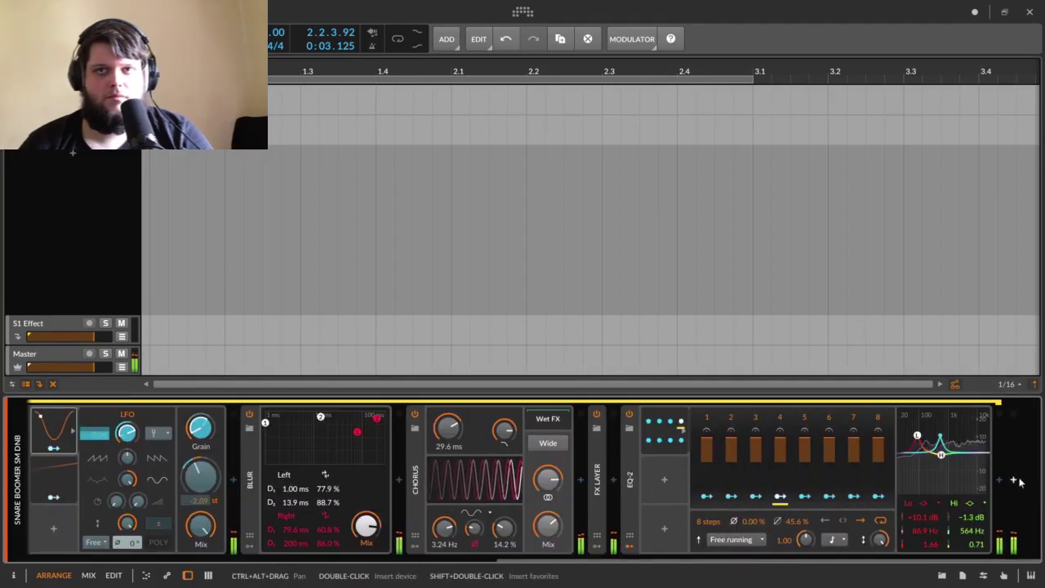
double_click(1013, 480)
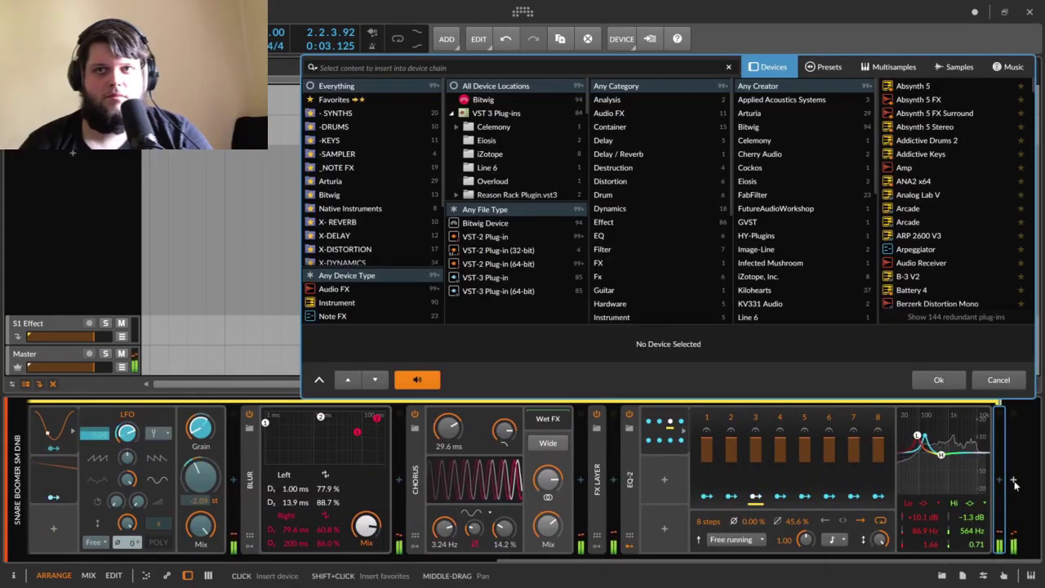
type("D")
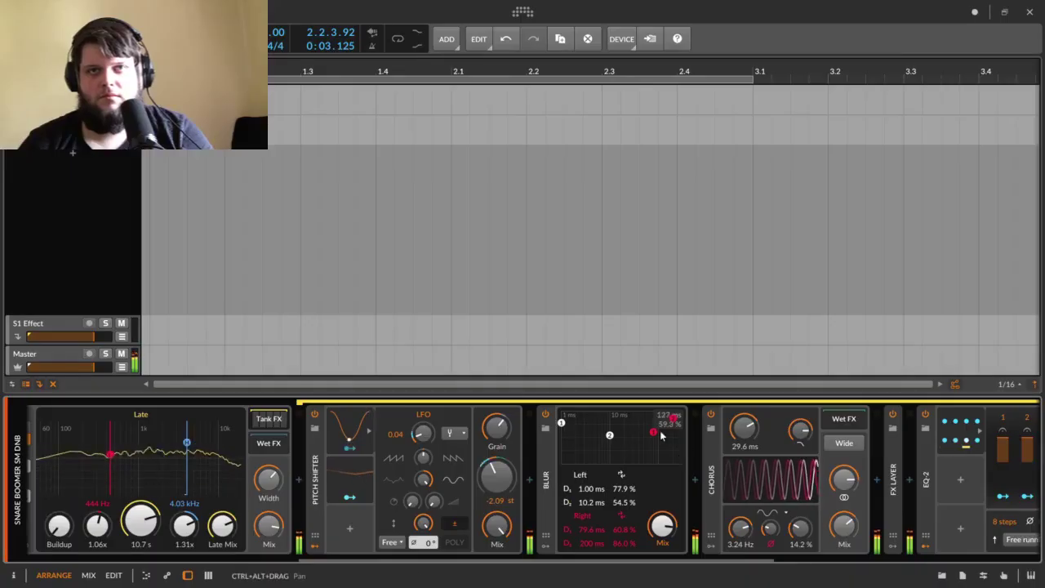
- Set Blur's right delays to 23.0 ms and 160 ms with 23.0 % feedback each, and duplicate the Blur twice
left_click_drag(654, 433, 668, 452)
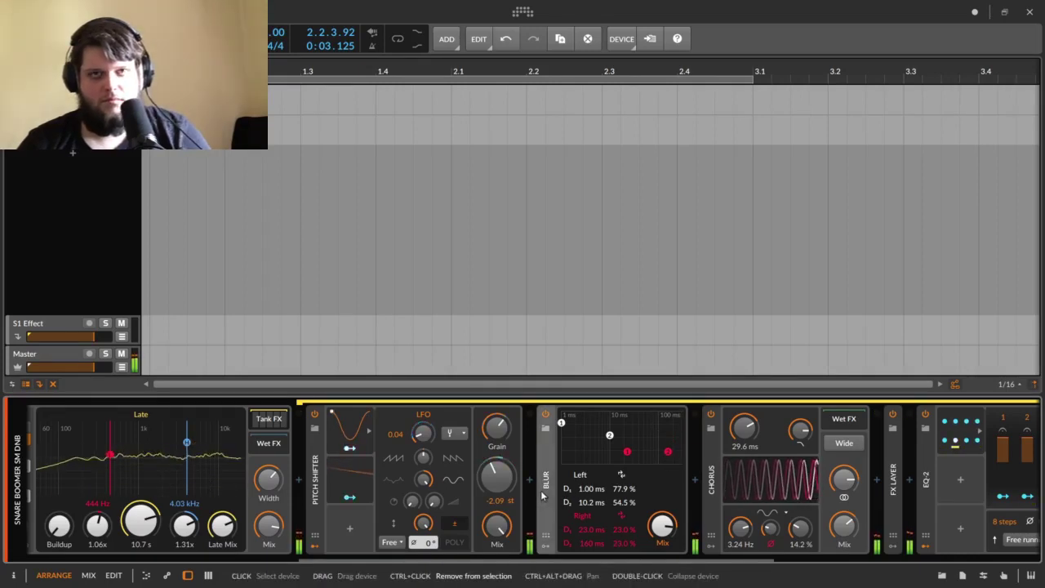
key("ctrl+d")
key("ctrl+d")
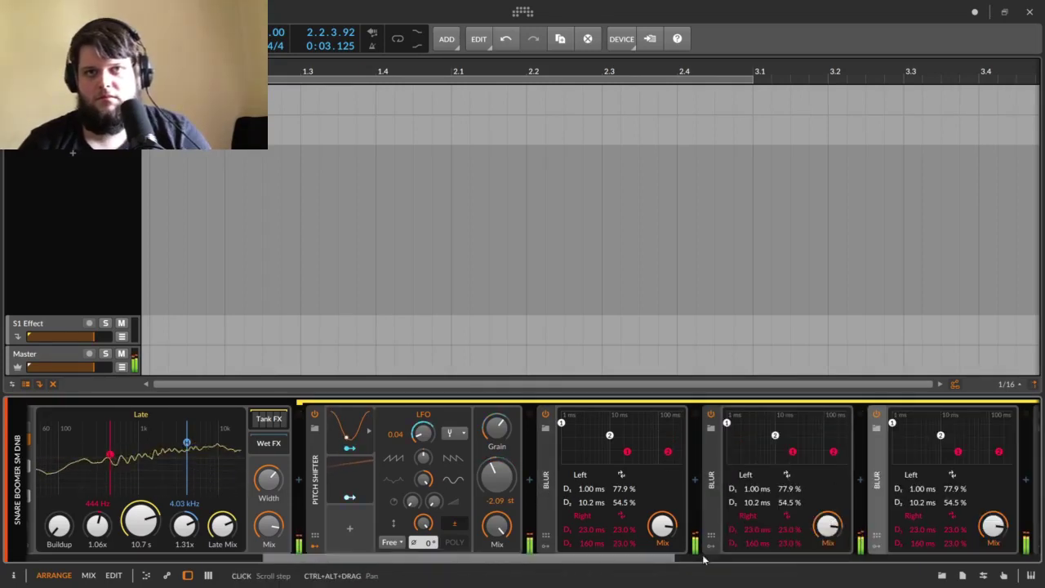
- Set the last Blur copy's second left delay to 74.5 ms with 89.6 % feedback
left_click_drag(660, 559, 883, 577)
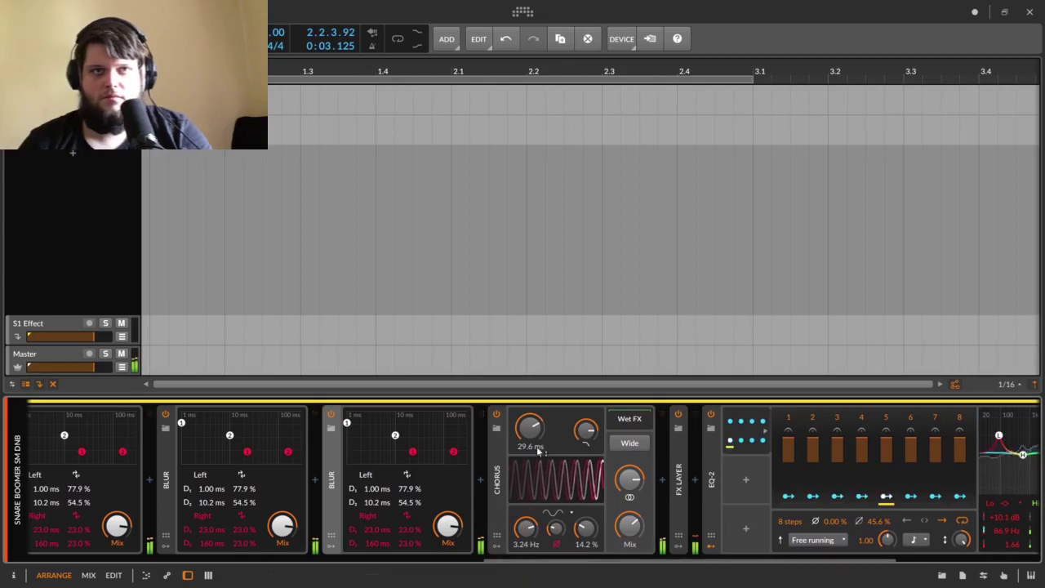
left_click_drag(395, 435, 437, 416)
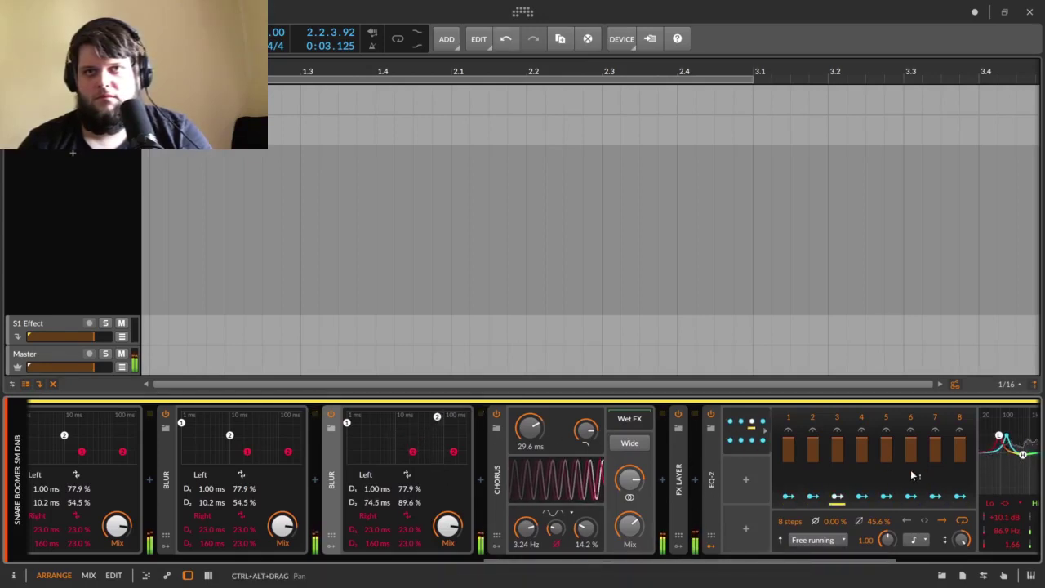
- Raise the reverb's early reflection Size to 200 %
left_click_drag(816, 558, 445, 560)
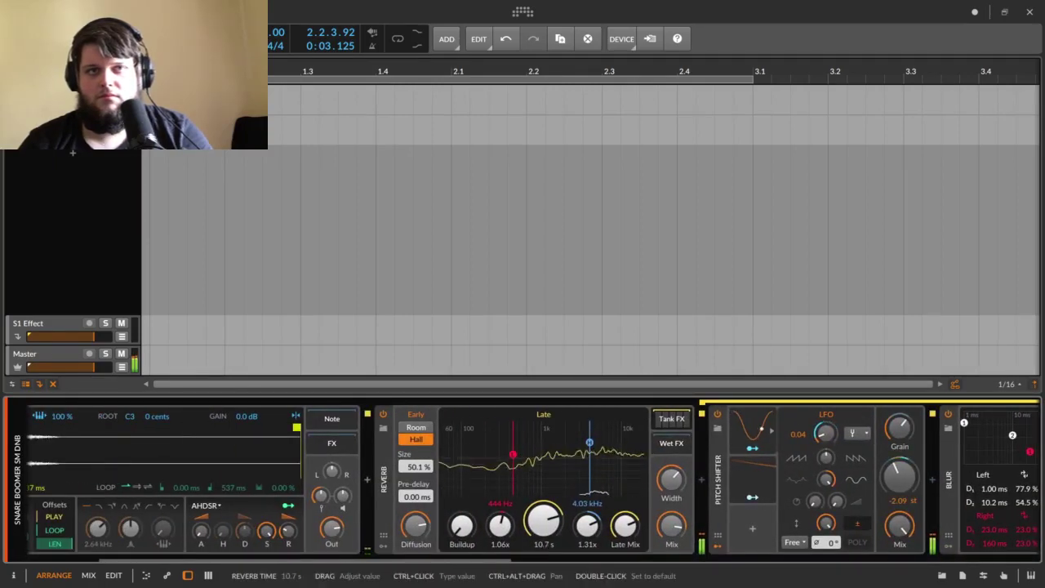
left_click_drag(415, 466, 415, 433)
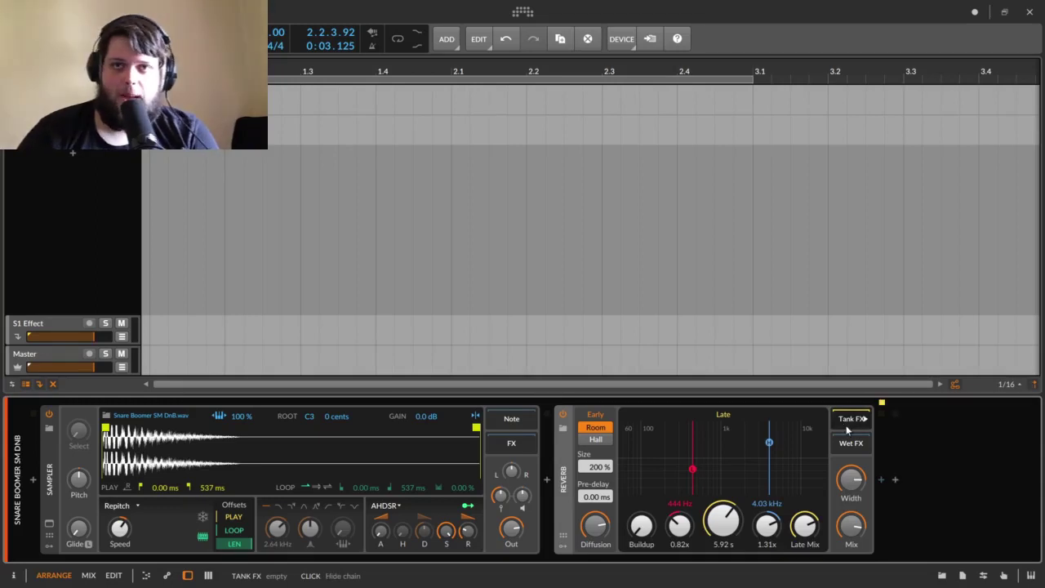
- Insert the Rapid FX plug-in into the reverb's empty Tank FX chain
left_click(880, 483)
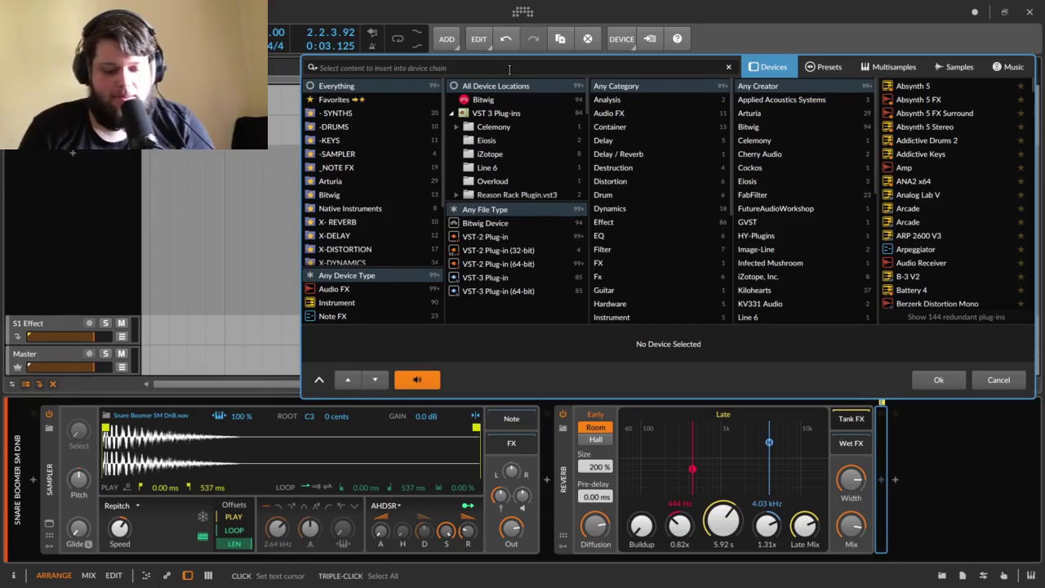
type("RAPI")
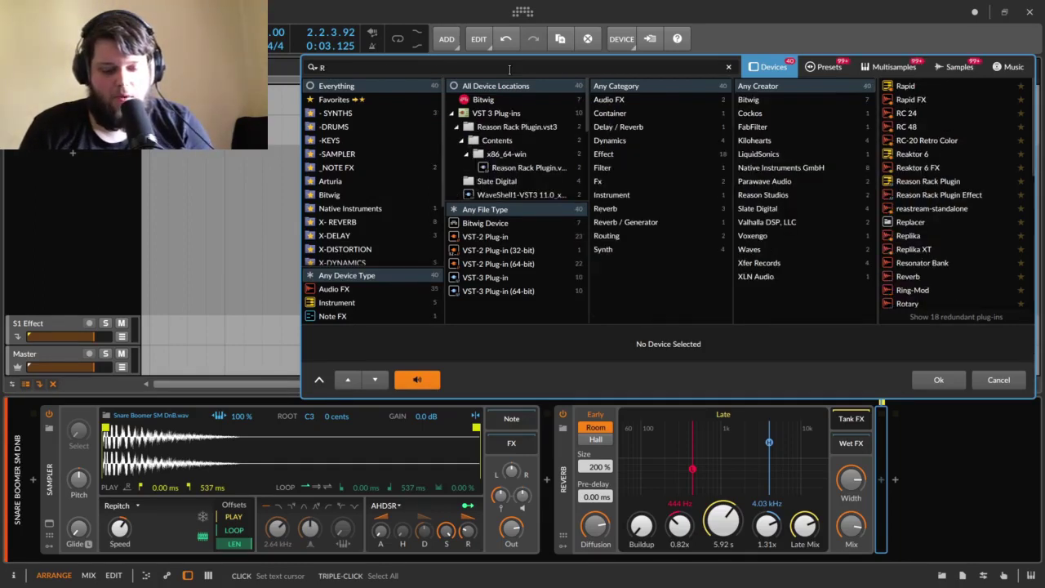
key("Down")
key("Down")
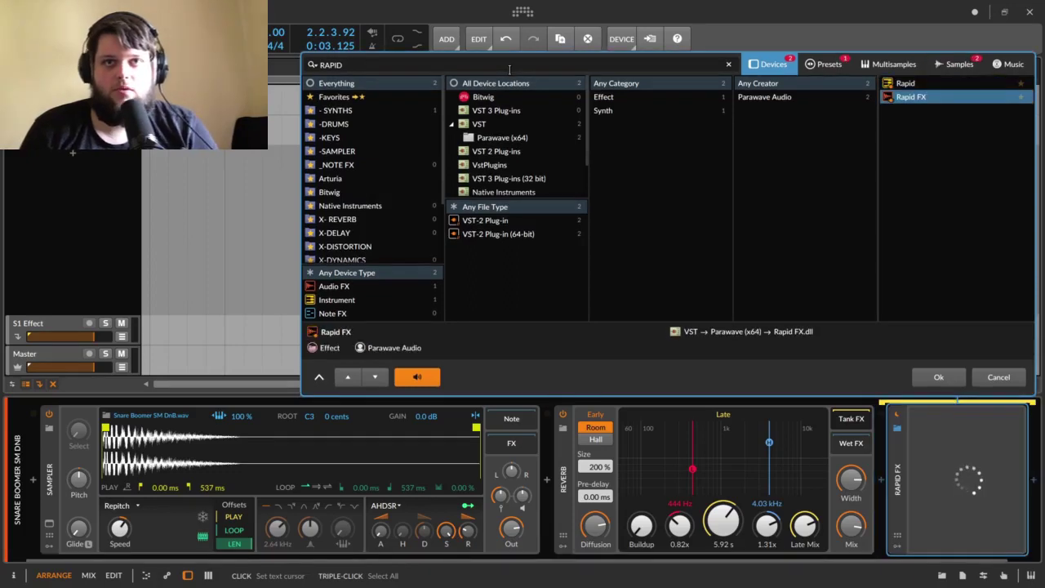
key("Return")
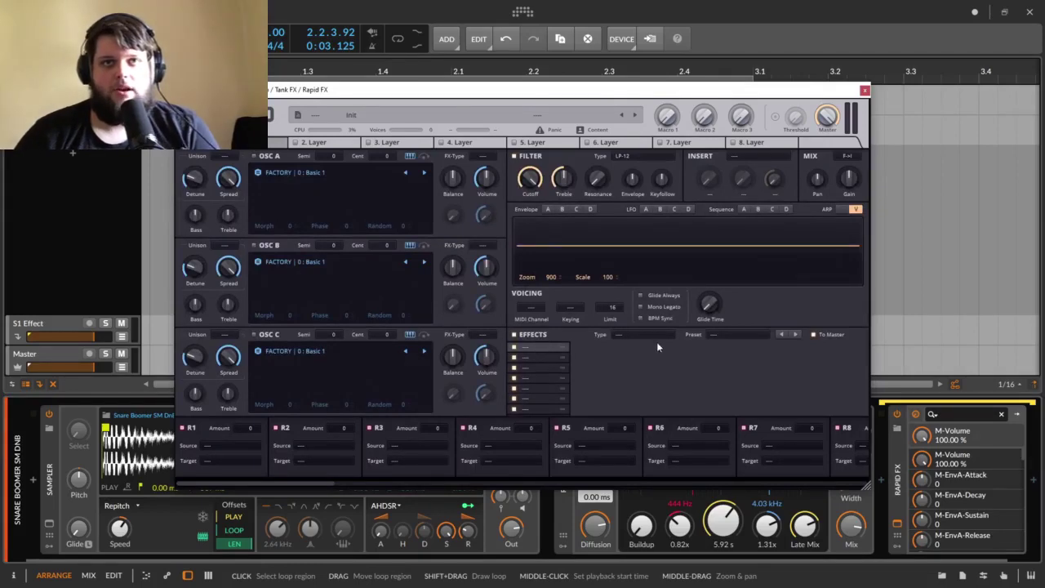
- Load the Vintagizer effect into the first effects slot of Rapid FX and close the plug-in editor
left_click(625, 337)
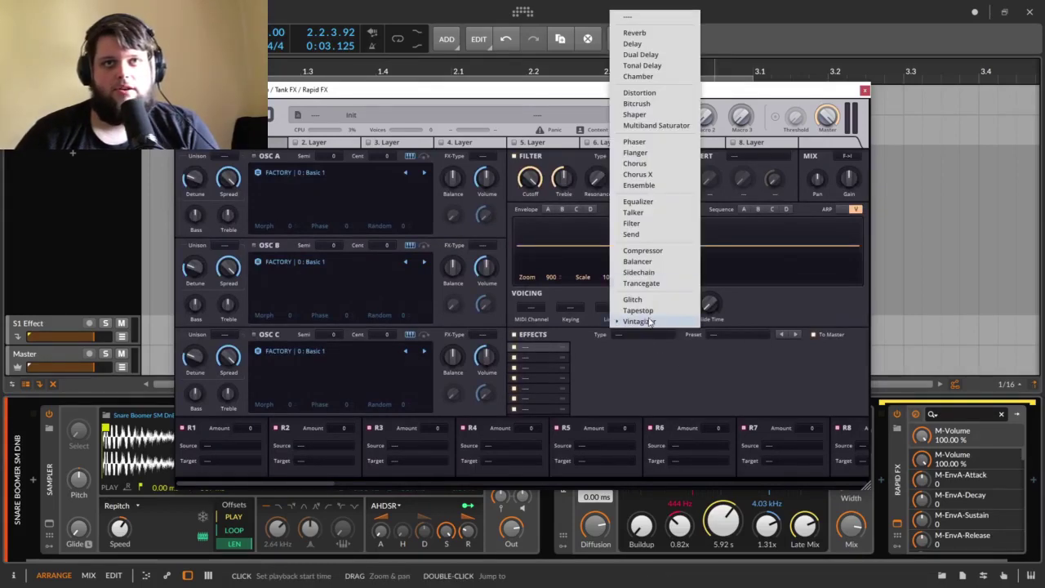
left_click(651, 321)
left_click(864, 90)
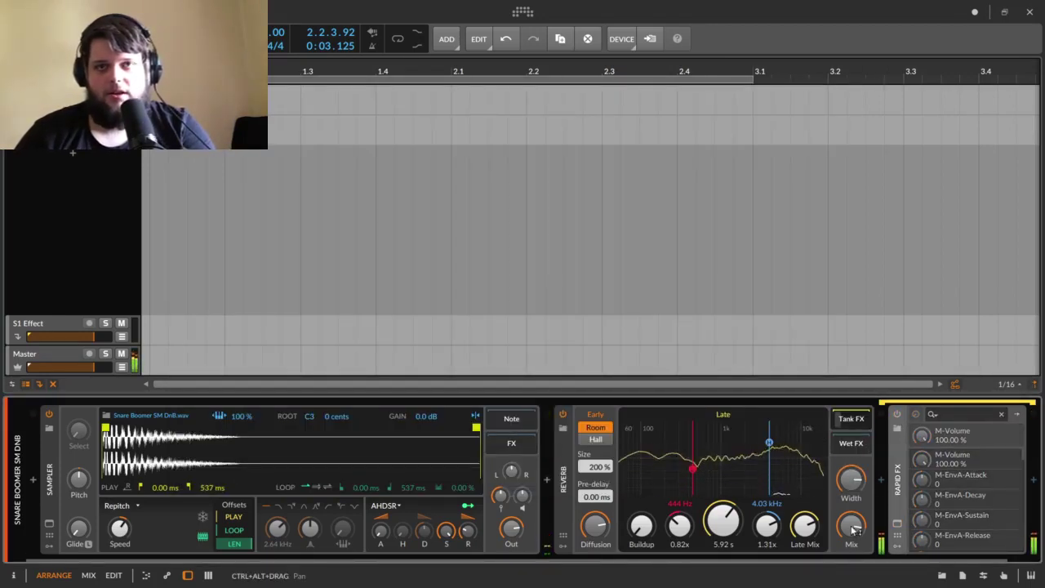
- Set the reverb's Buildup to 71.2 % and its reverb time to 1.96 s, and lower the Mix
left_click_drag(721, 522, 721, 550)
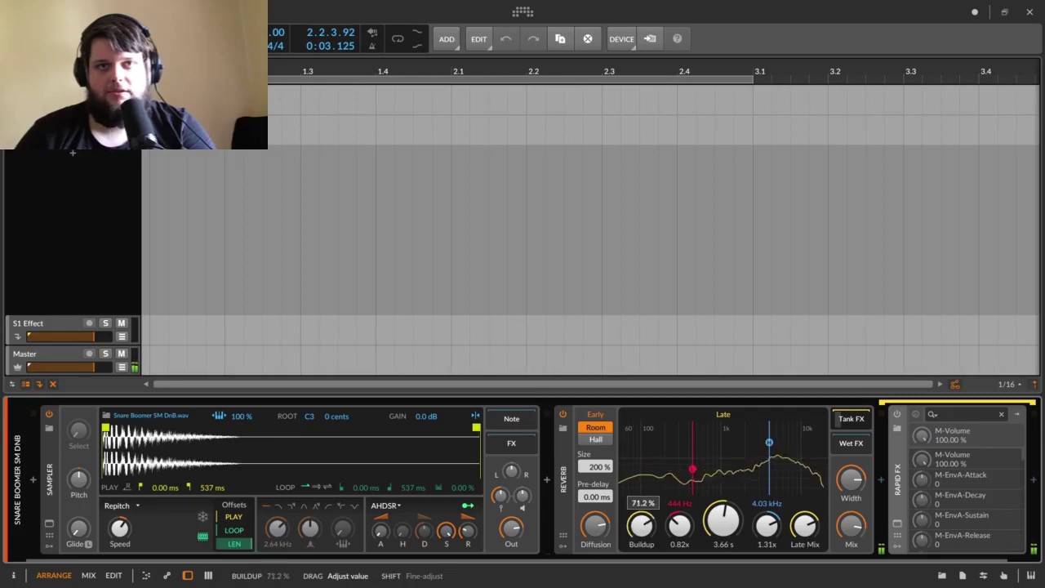
left_click_drag(641, 525, 641, 523)
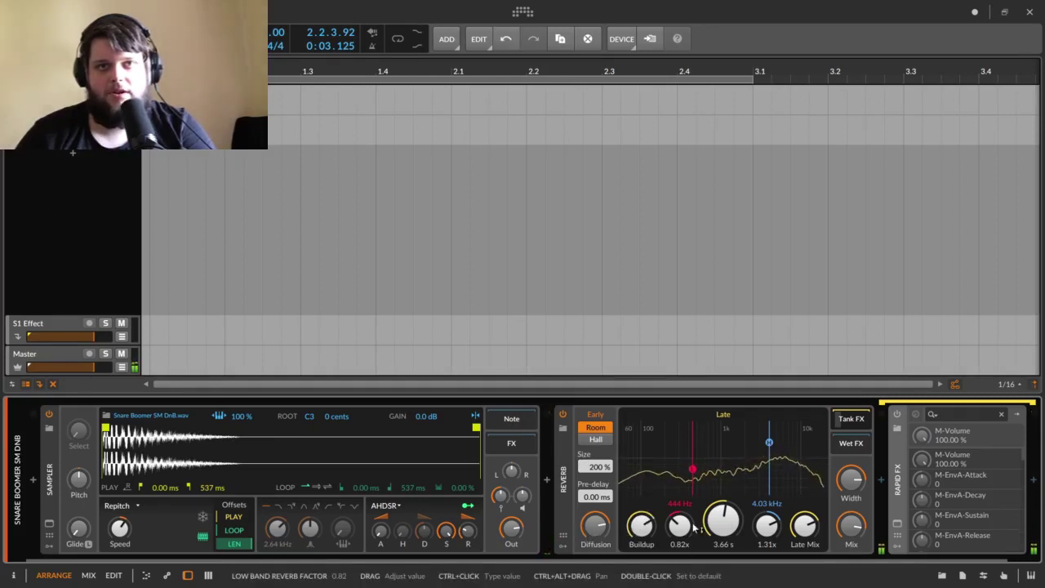
left_click_drag(722, 521, 723, 547)
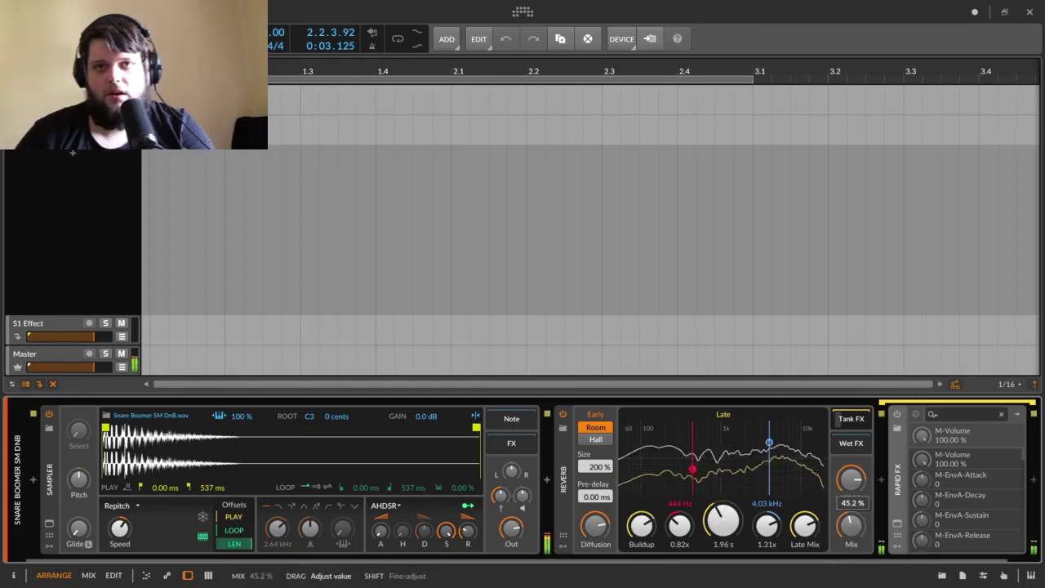
left_click_drag(851, 525, 851, 527)
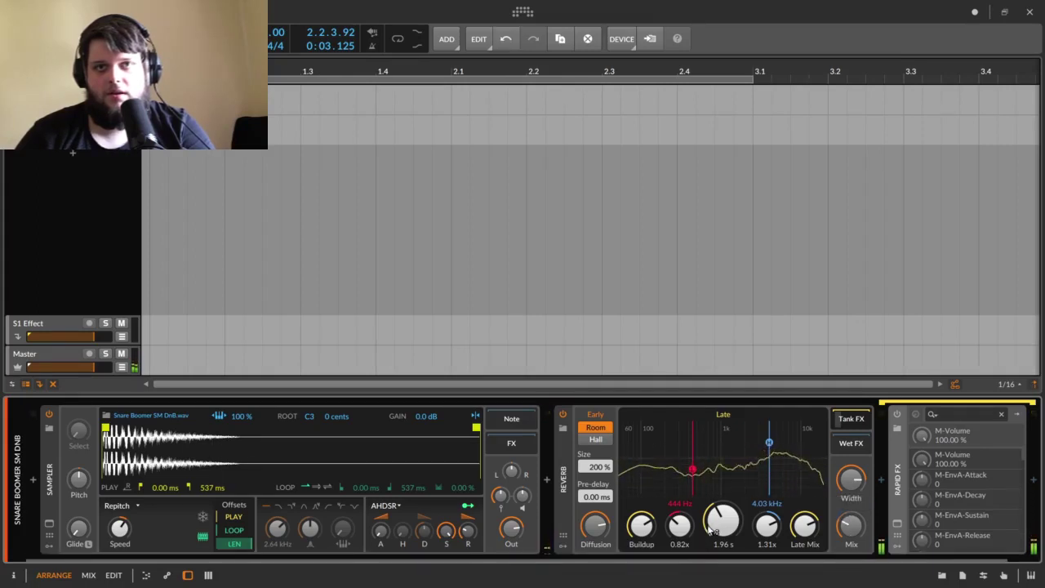
- Set the reverb time to 1.41 s, Size to 97.3 % and Mix to 20.0 %, with slightly less Diffusion
left_click_drag(722, 521, 723, 534)
left_click_drag(596, 525, 596, 537)
left_click_drag(598, 467, 598, 486)
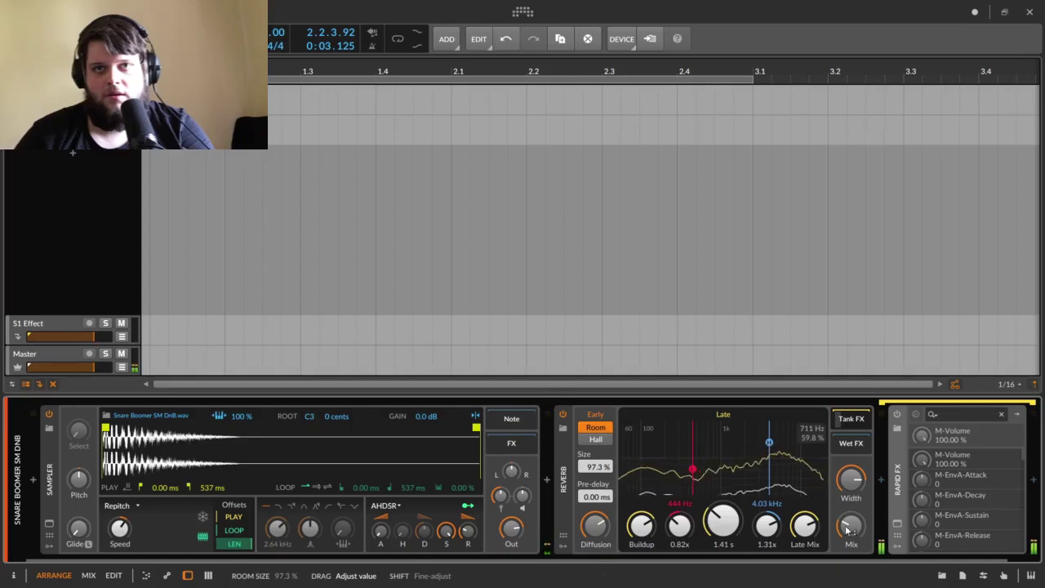
left_click_drag(847, 530, 854, 525)
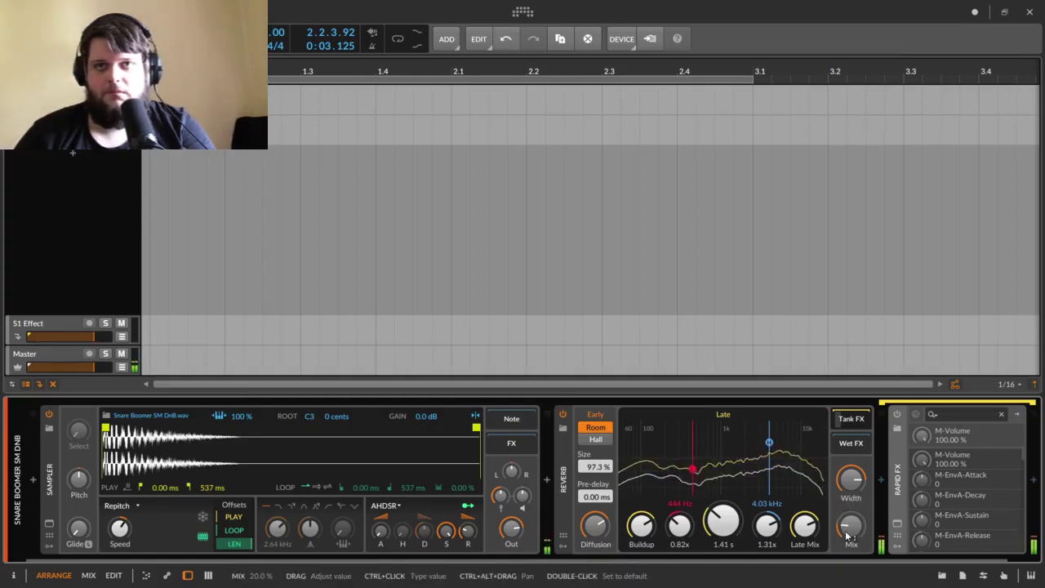
- Switch Rapid FX on with its editor open, and raise the reverb's Mix
left_click(899, 416)
left_click(915, 414)
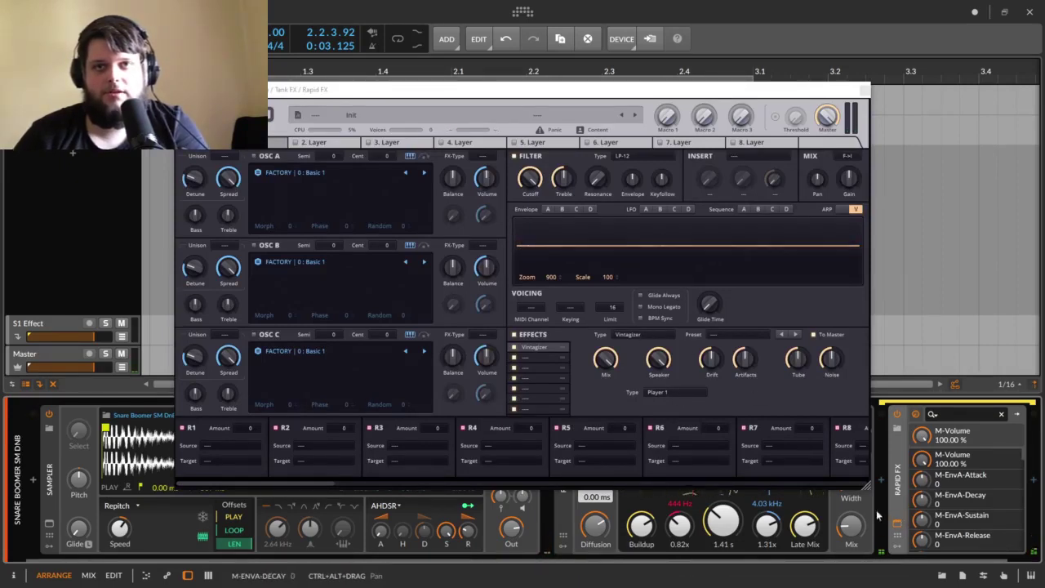
left_click_drag(851, 527, 851, 525)
- Try the Vintagizer types Recorder 1 and Grammophon 1, with the reverb time raised to 4.92 s
left_click(664, 390)
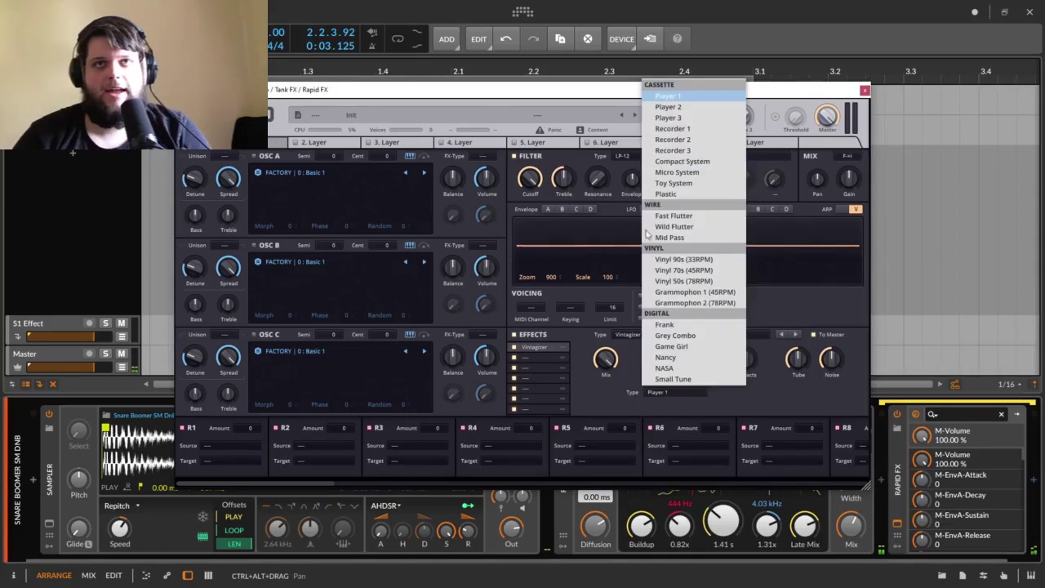
left_click(693, 130)
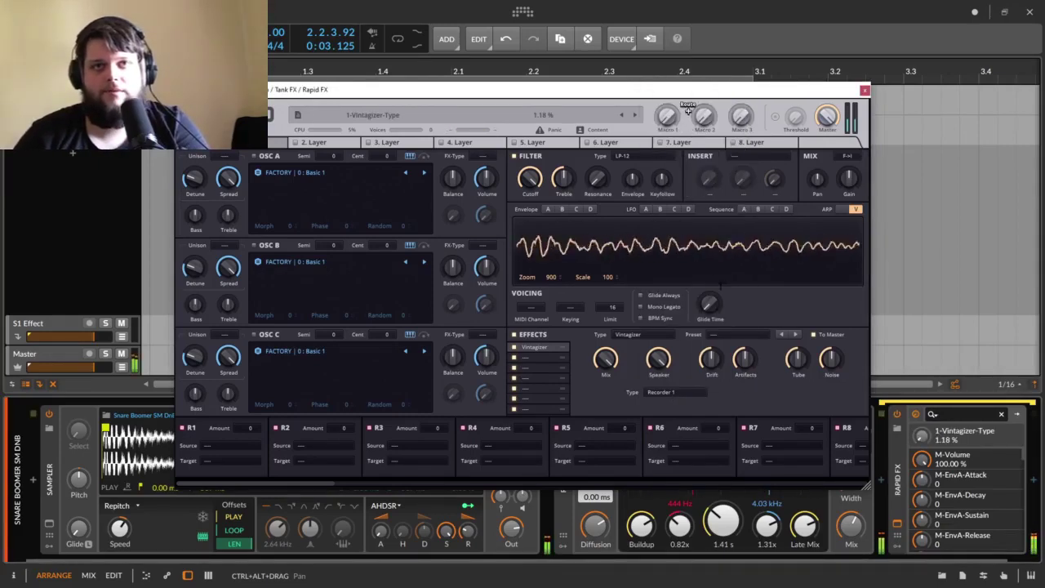
left_click(682, 392)
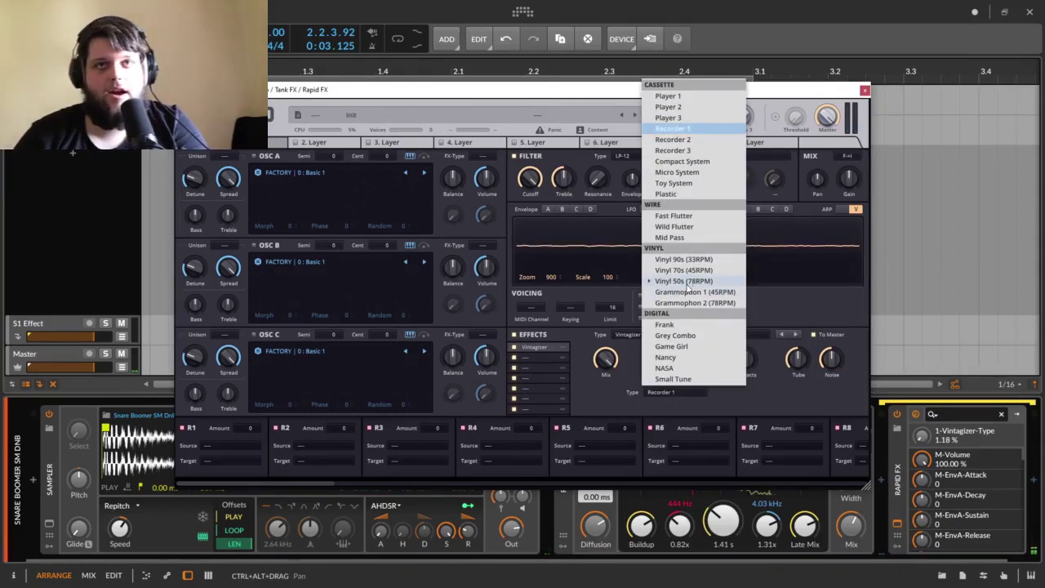
left_click(689, 292)
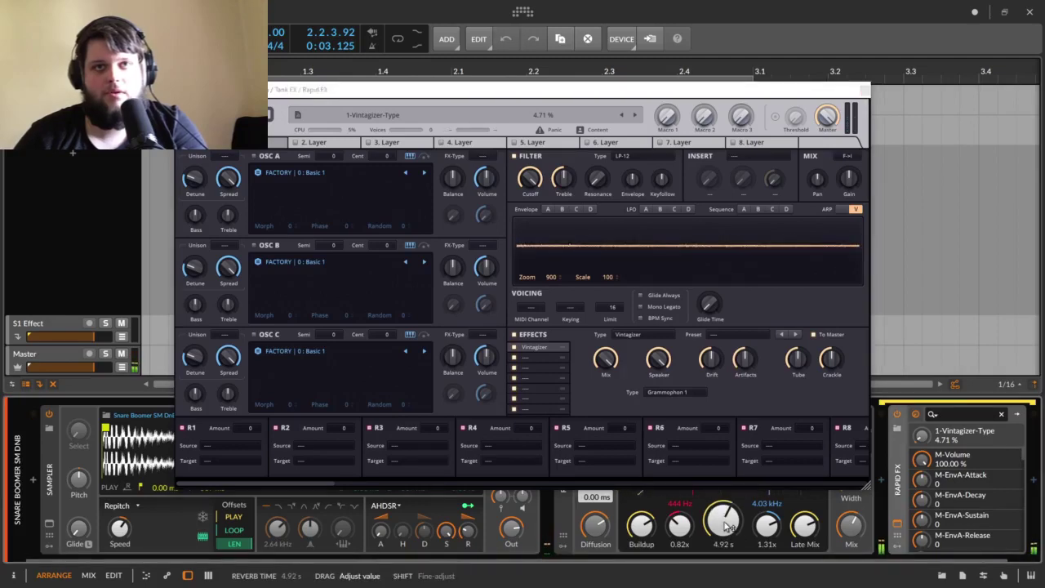
- Try the Vintagizer's digital types Grey Combo, Nancy and NASA in turn
left_click(675, 391)
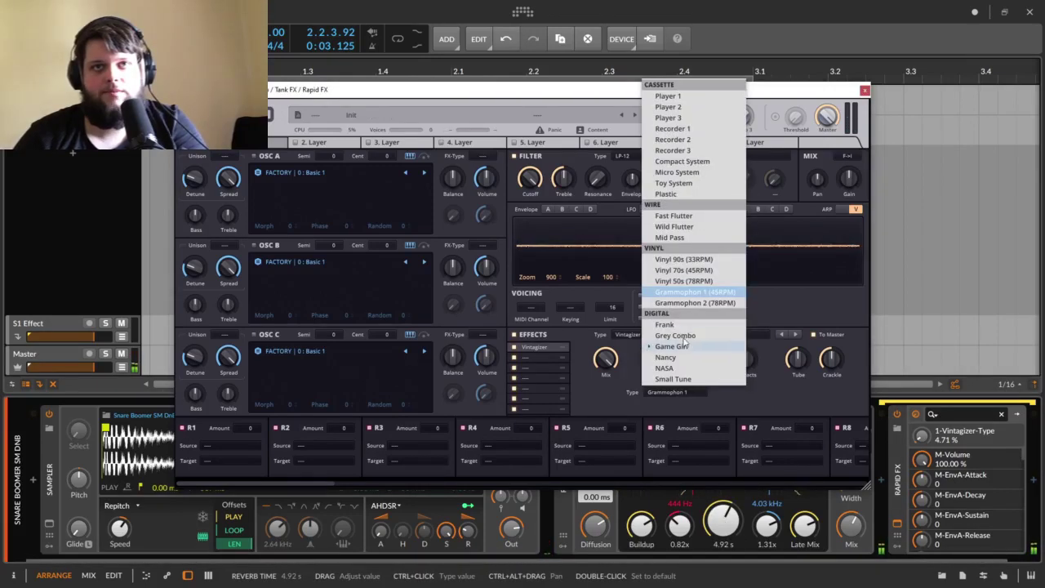
left_click(682, 335)
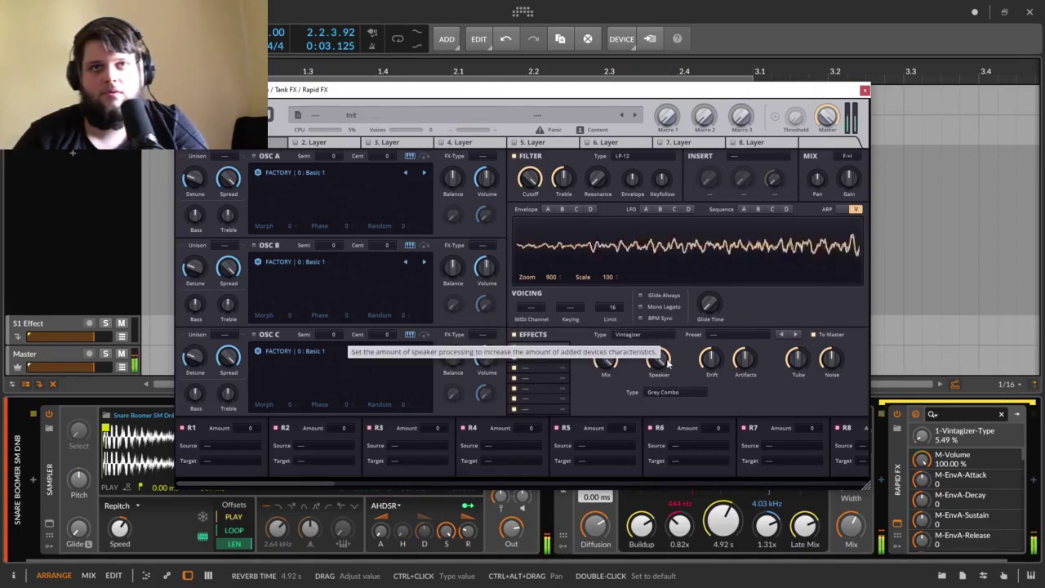
left_click(673, 393)
left_click(684, 361)
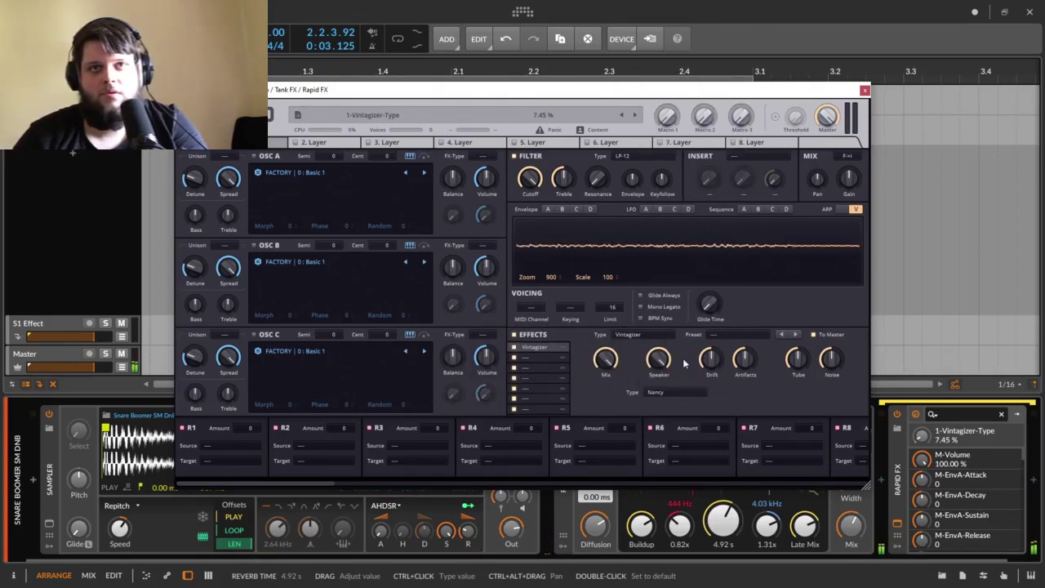
left_click(666, 393)
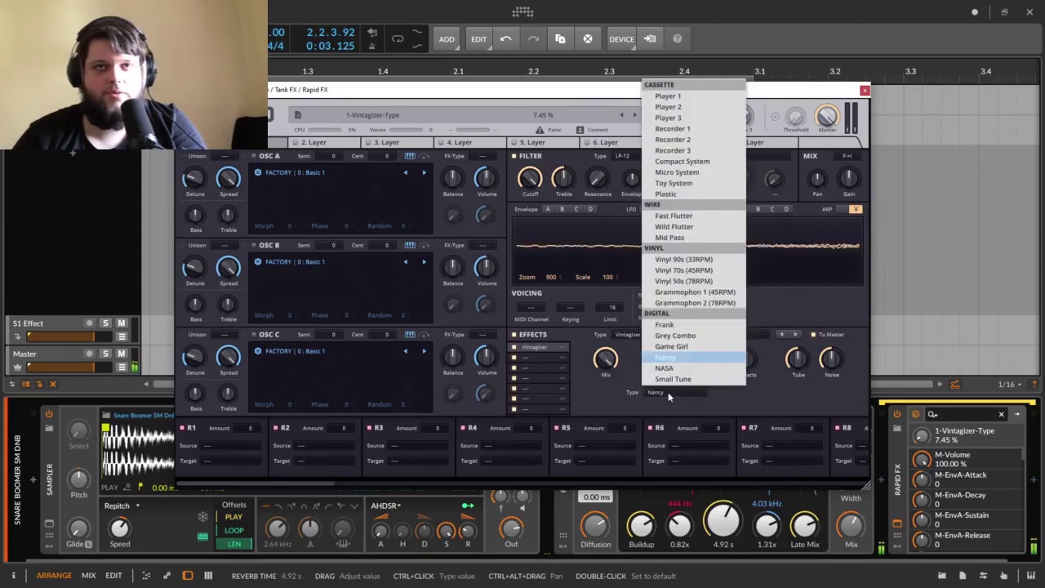
left_click(676, 369)
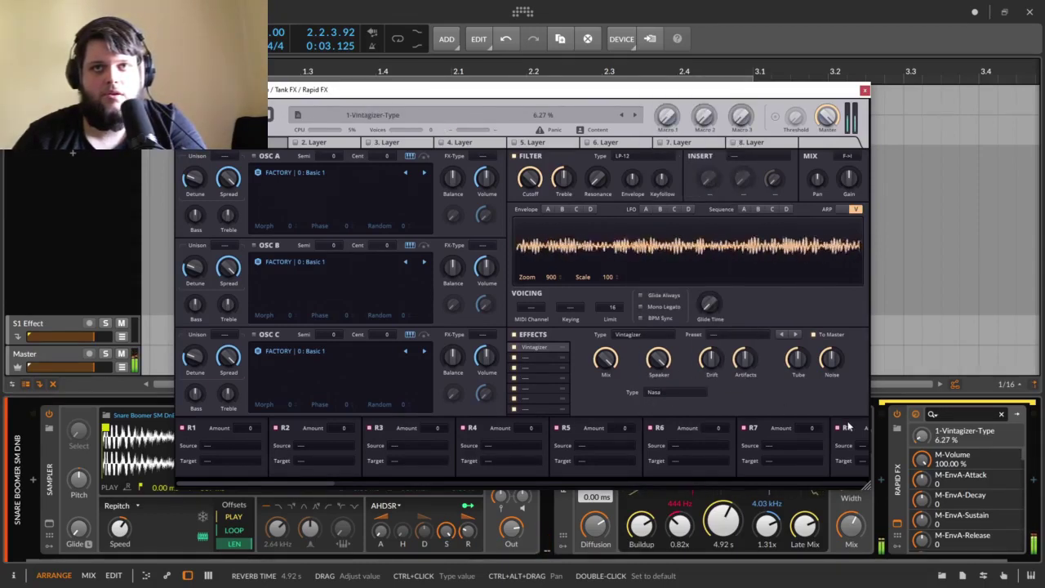
- Set the Vintagizer's Drift to 64.80 % and Speaker to 76.80 %, and change its type to Recorder 1
left_click_drag(712, 360, 713, 340)
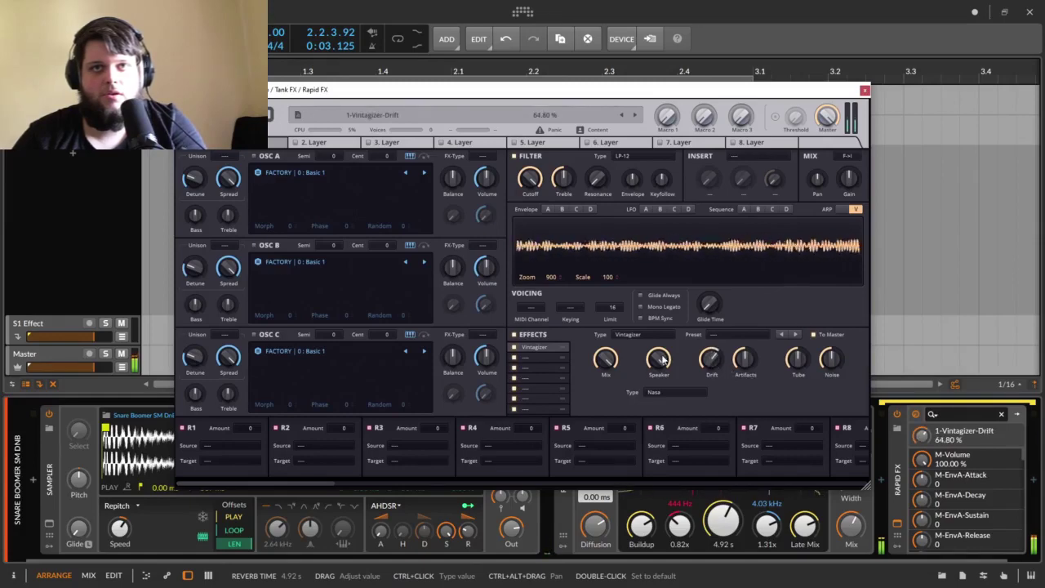
left_click_drag(661, 361, 661, 380)
left_click(673, 393)
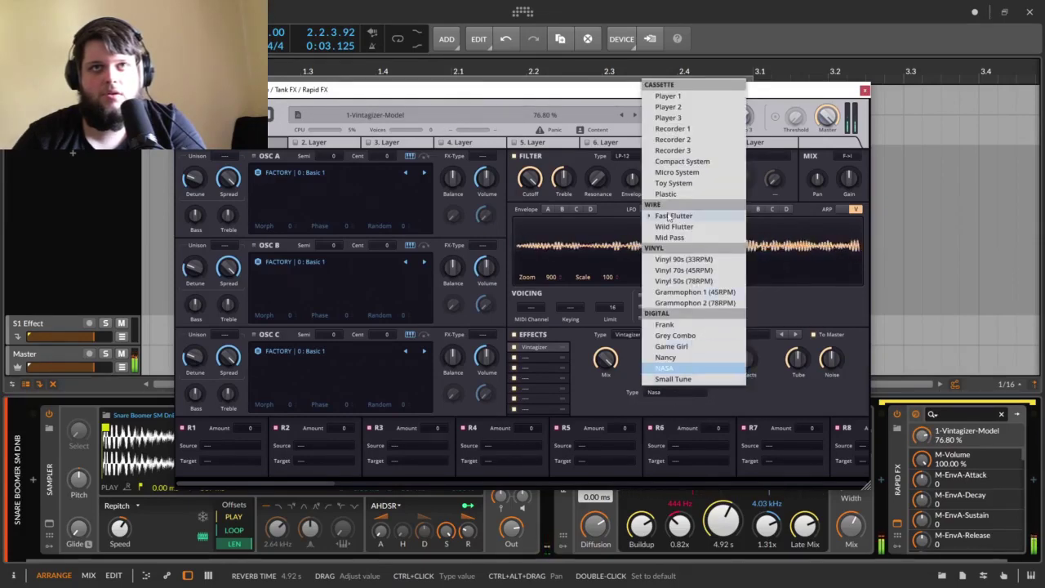
left_click(671, 129)
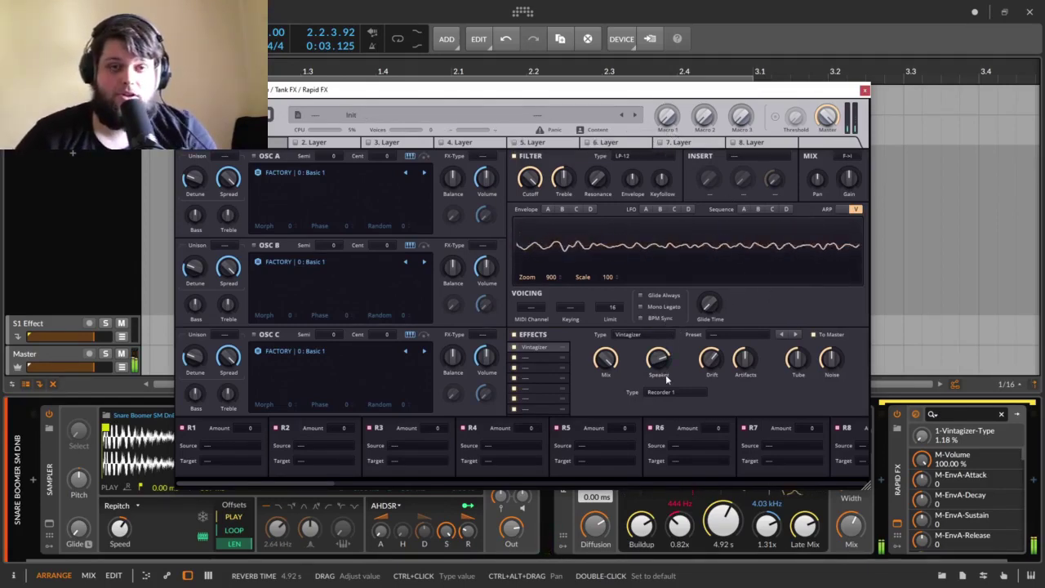
- Add a Chorus in Rapid FX's second effects slot with Feedback 54.00 % and To 77.40 %, and close the editor
left_click(538, 357)
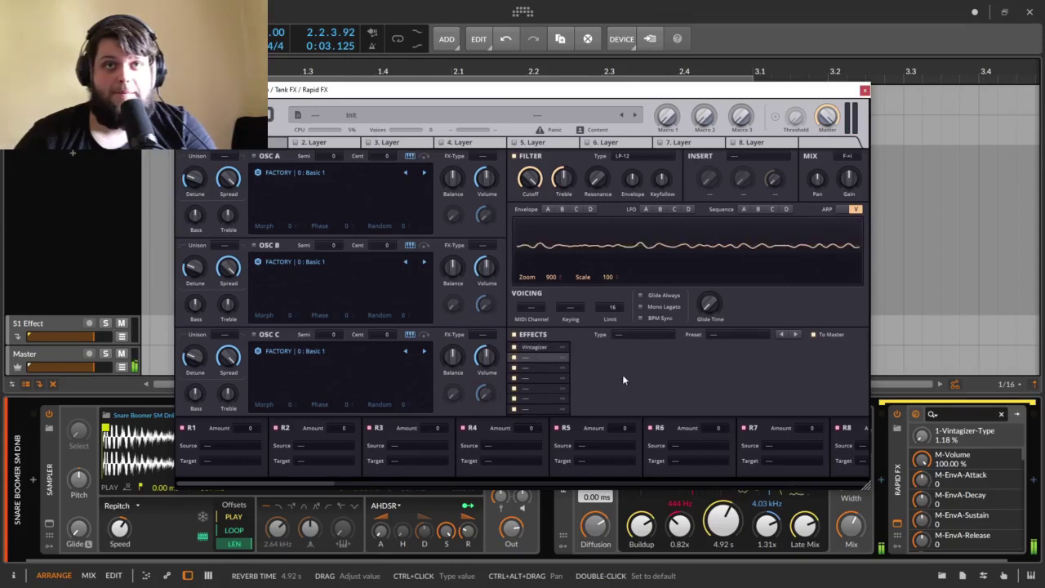
left_click(635, 336)
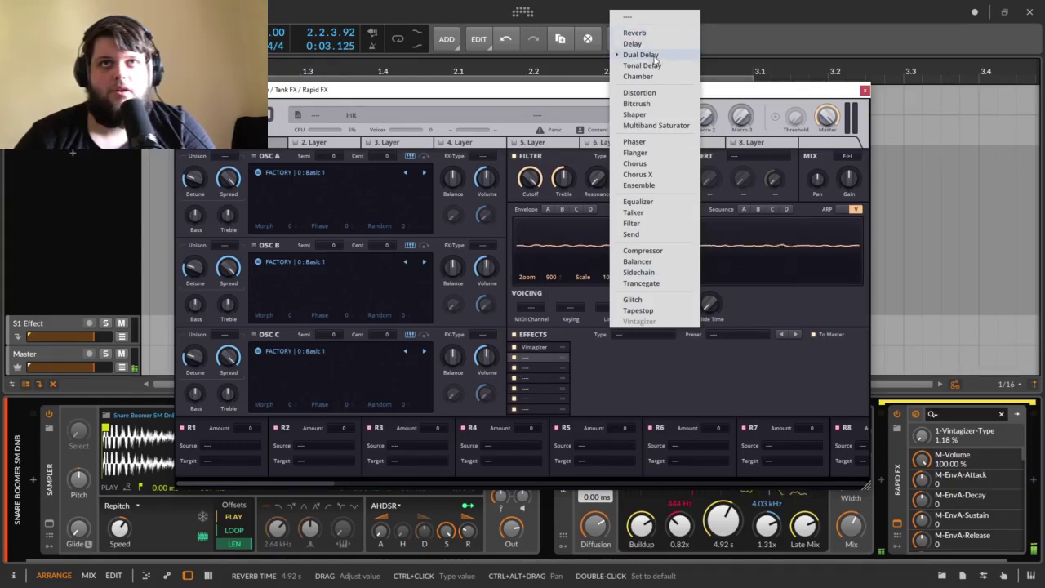
left_click(653, 163)
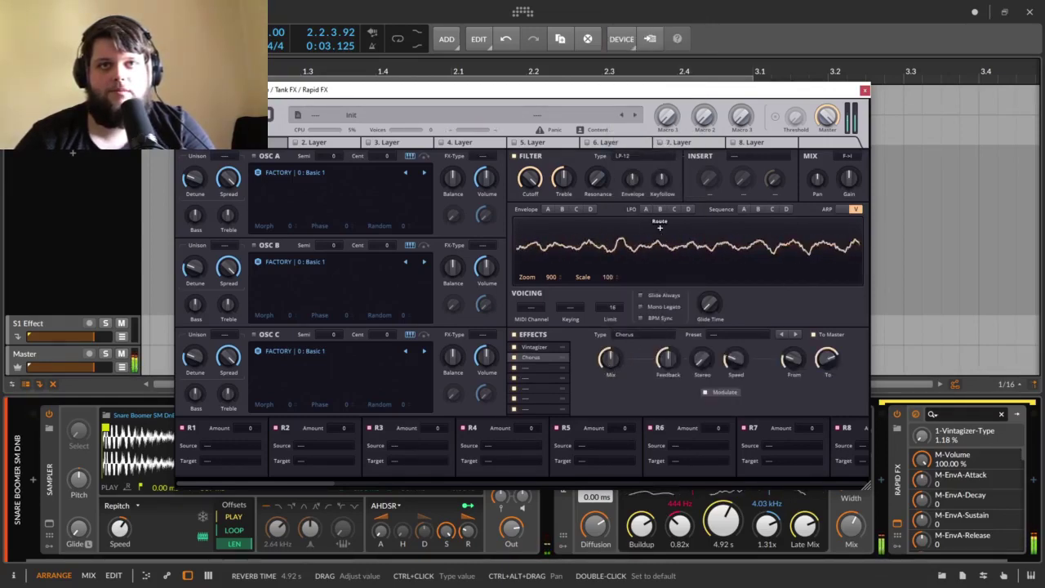
left_click_drag(668, 359, 668, 353)
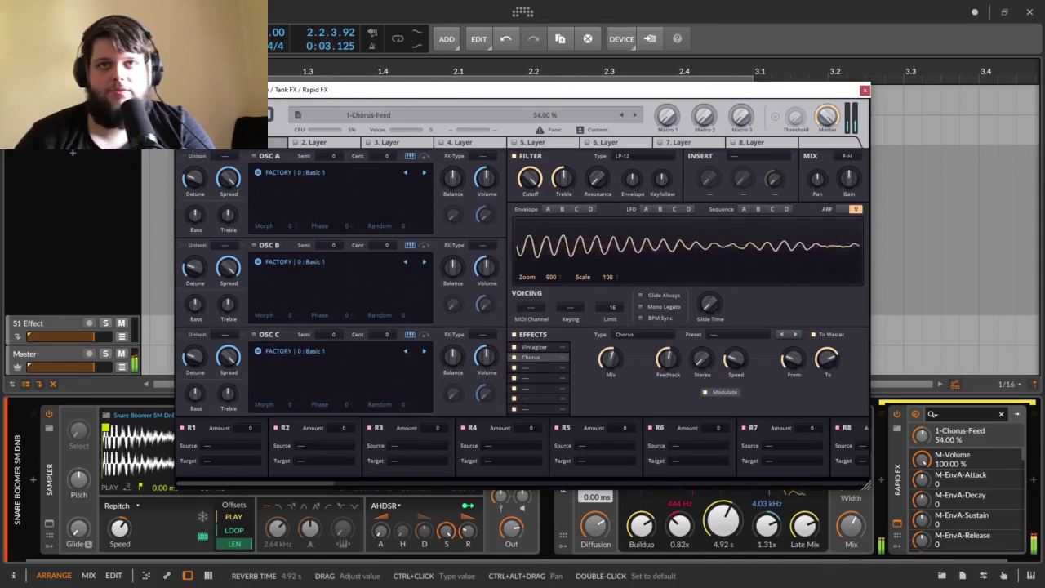
left_click_drag(828, 359, 828, 355)
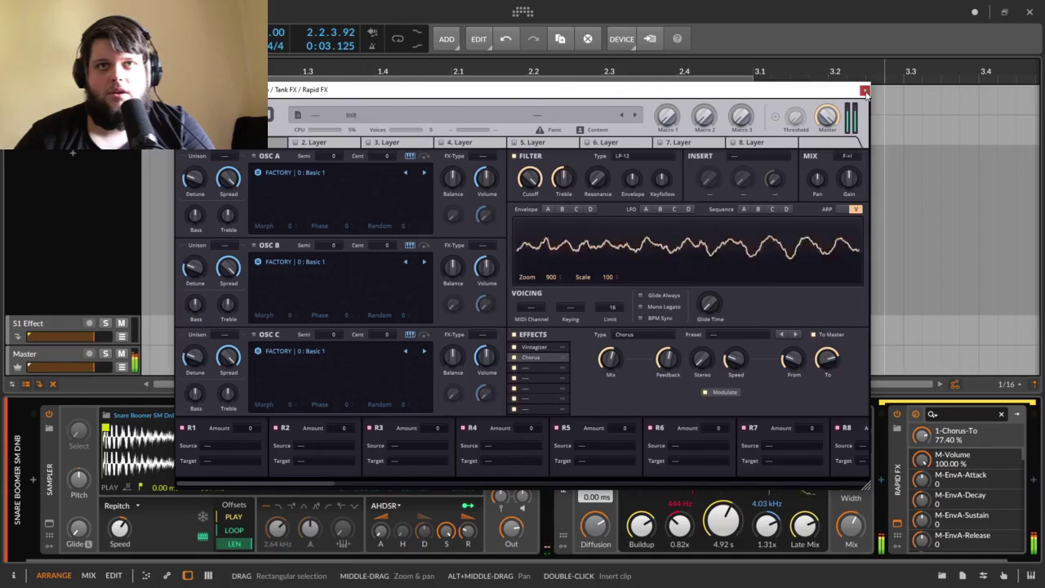
left_click(864, 91)
- Insert an EQ+ device after Rapid FX in the reverb's Tank FX chain
left_click_drag(718, 558, 771, 558)
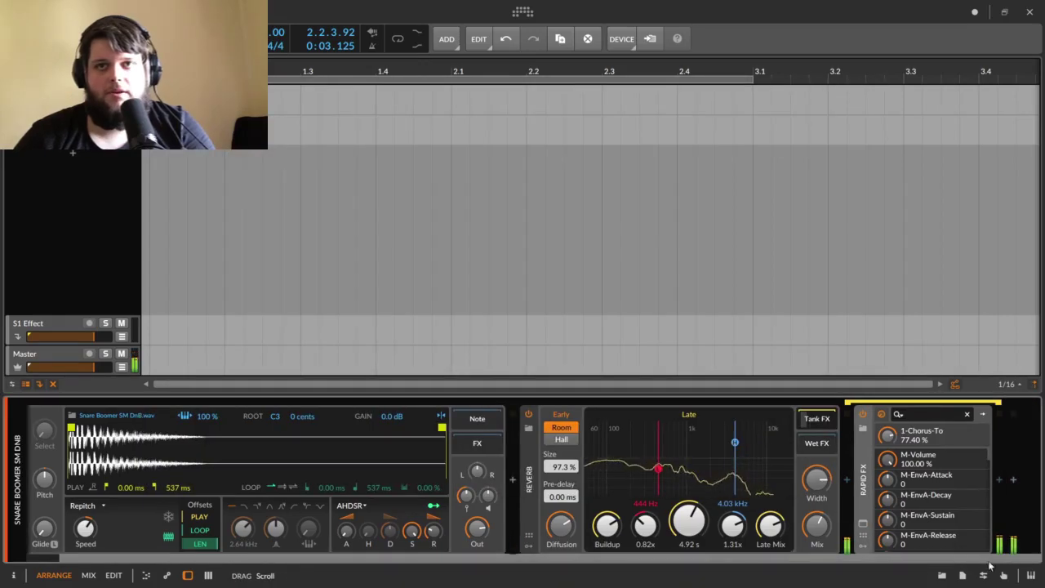
left_click(999, 481)
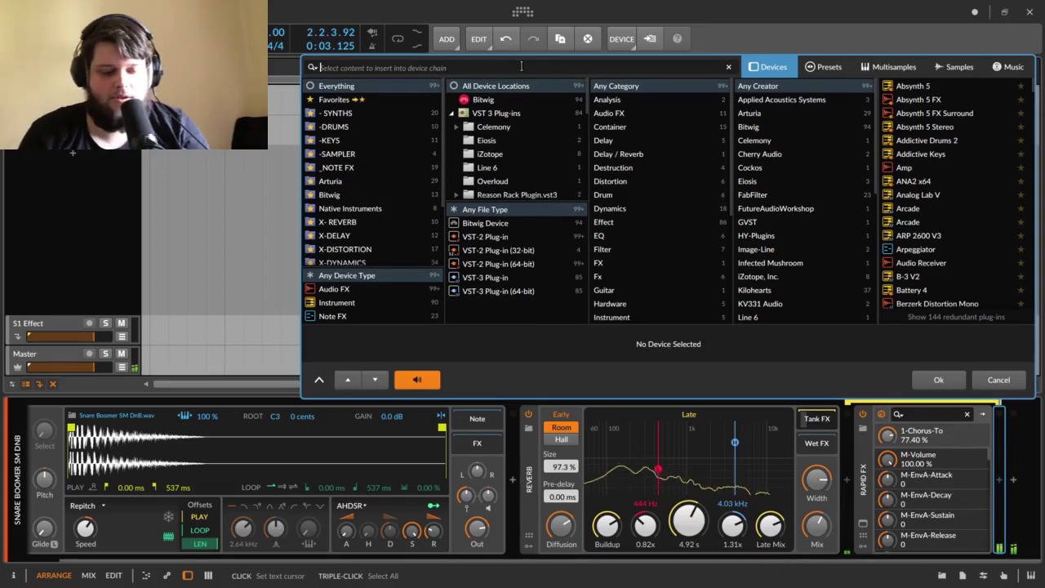
type("EQ")
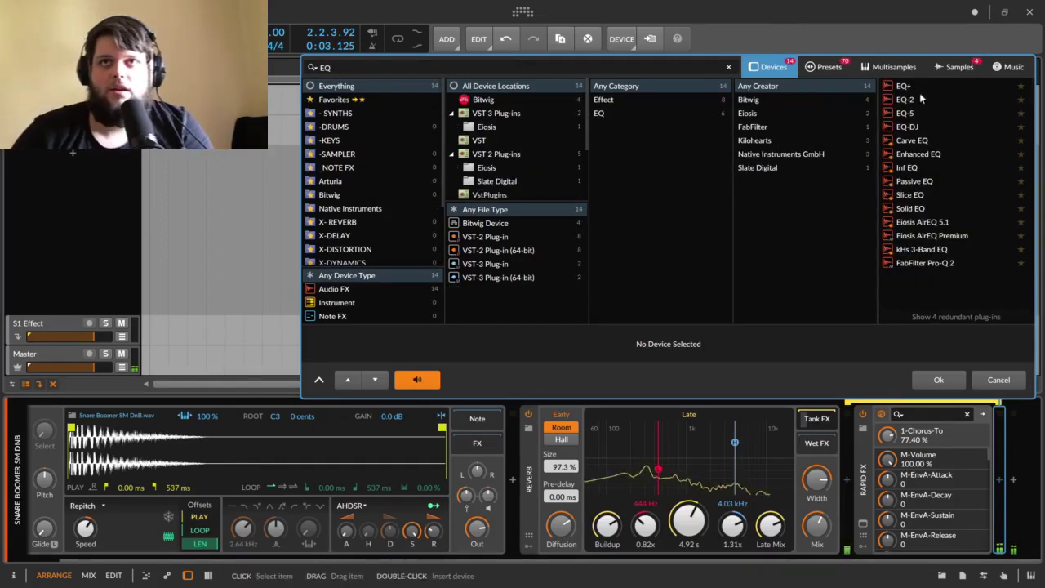
left_click(904, 87)
left_click(938, 380)
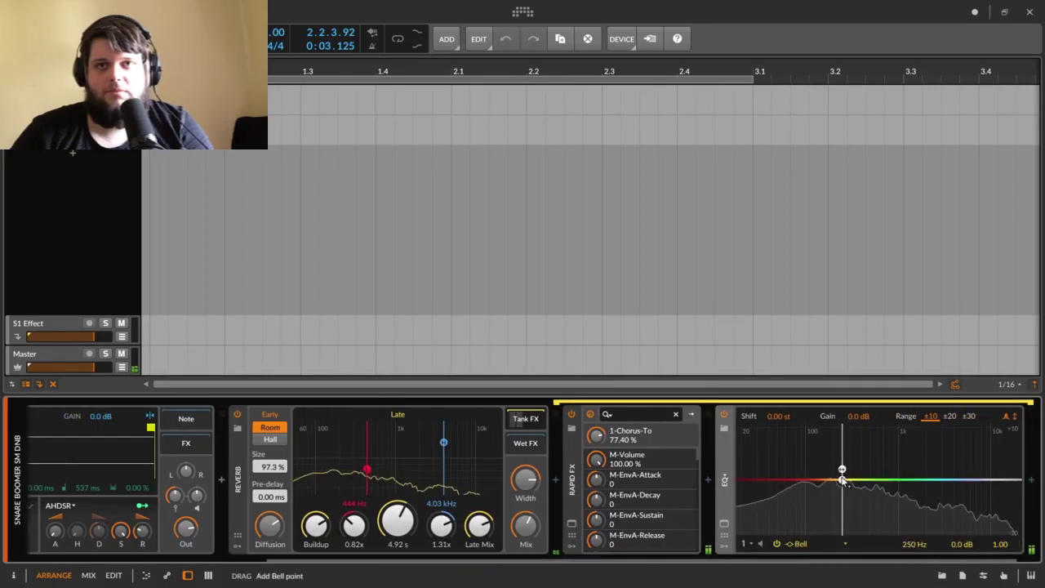
- Add EQ+ bell bands at 417 Hz, -3.7 dB and 4.96 kHz, +3.0 dB, and set the reverb time to 3.34 s
left_click_drag(842, 480, 831, 488)
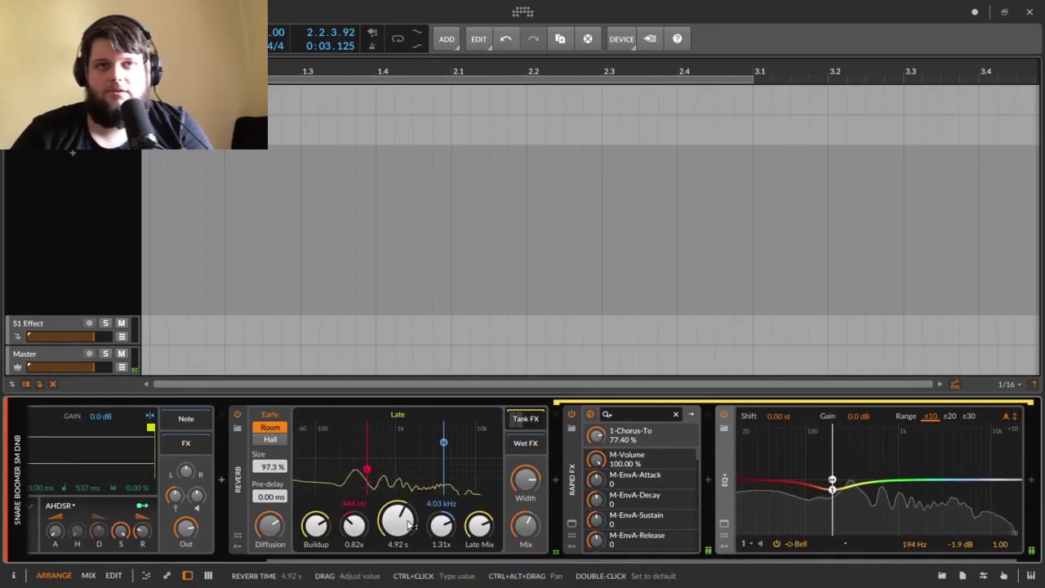
left_click_drag(408, 525, 408, 542)
left_click_drag(958, 480, 962, 472)
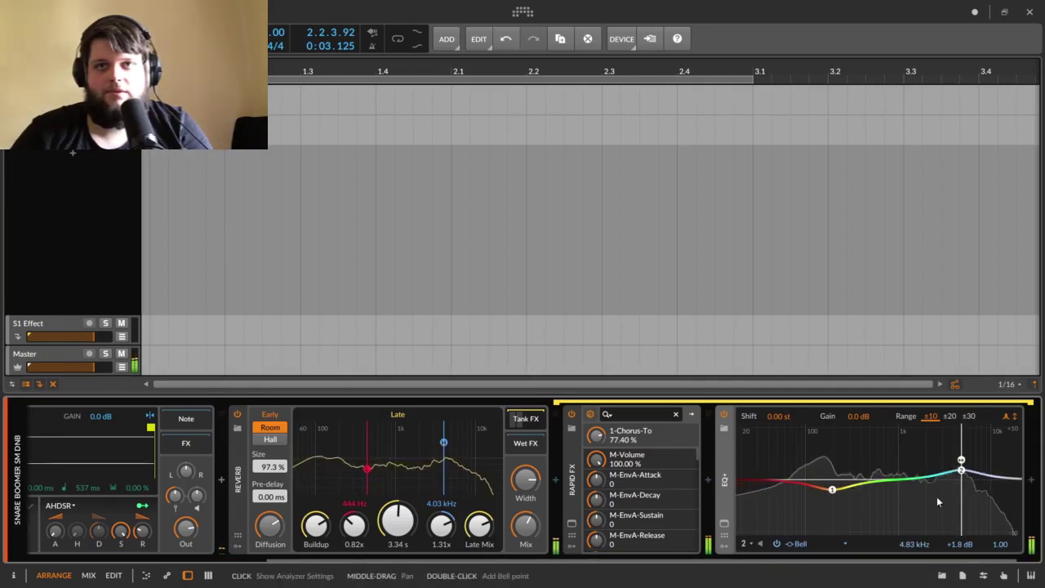
left_click_drag(832, 489, 864, 495)
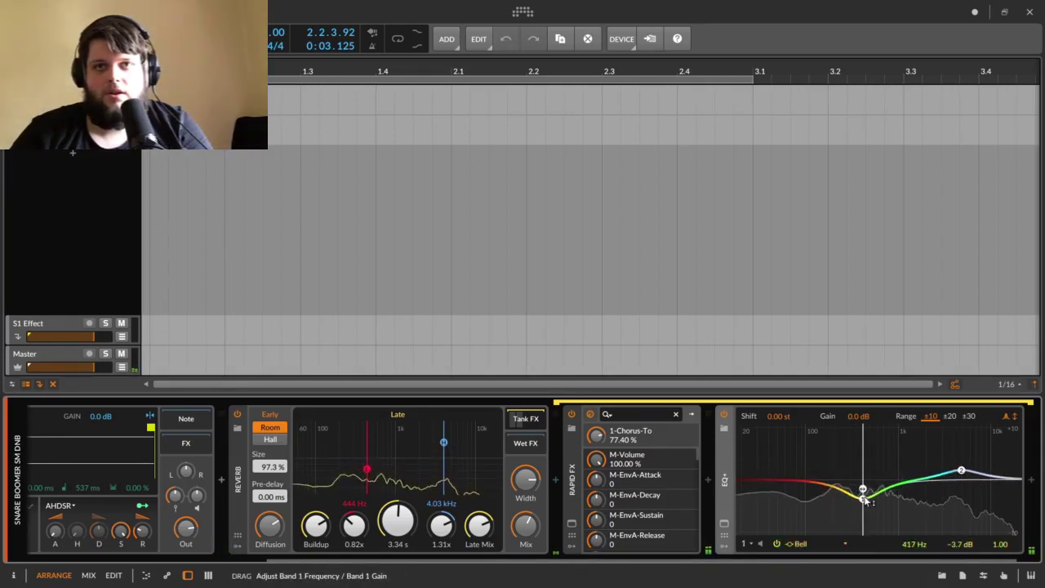
left_click_drag(961, 471, 963, 464)
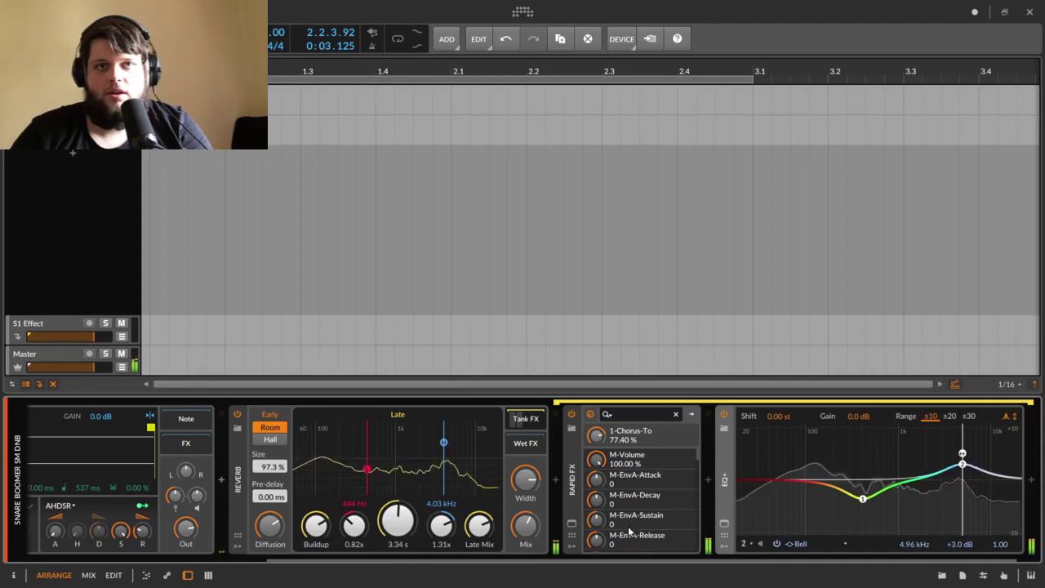
- Set Rapid FX's Chorus Mix to 36.16 %, close its editor, set the reverb time to 1.11 s and lower the reverb's Mix
left_click(572, 524)
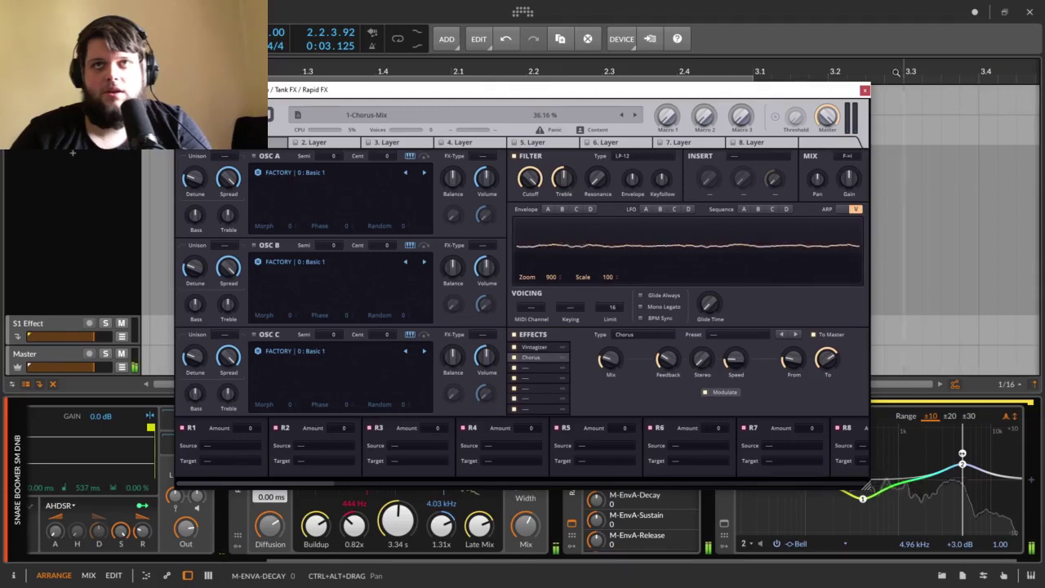
left_click(864, 91)
left_click_drag(397, 521, 398, 559)
mouse_move(519, 524)
left_mouse_down()
mouse_move(520, 542)
mouse_move(524, 532)
left_mouse_up()
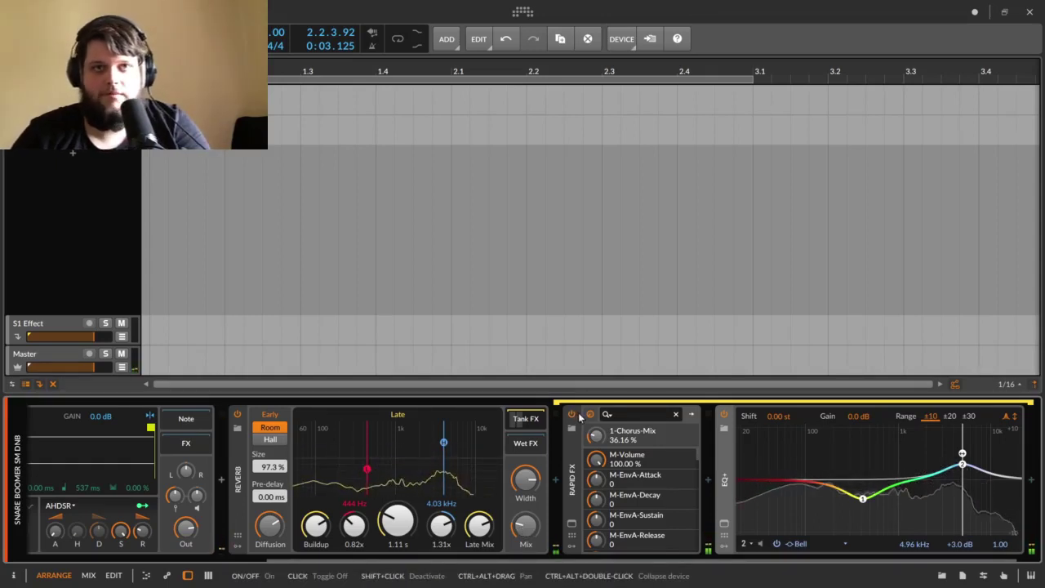
- Compare the reverb with Rapid FX and EQ+ each bypassed in turn, re-enabling both devices
left_click(572, 415)
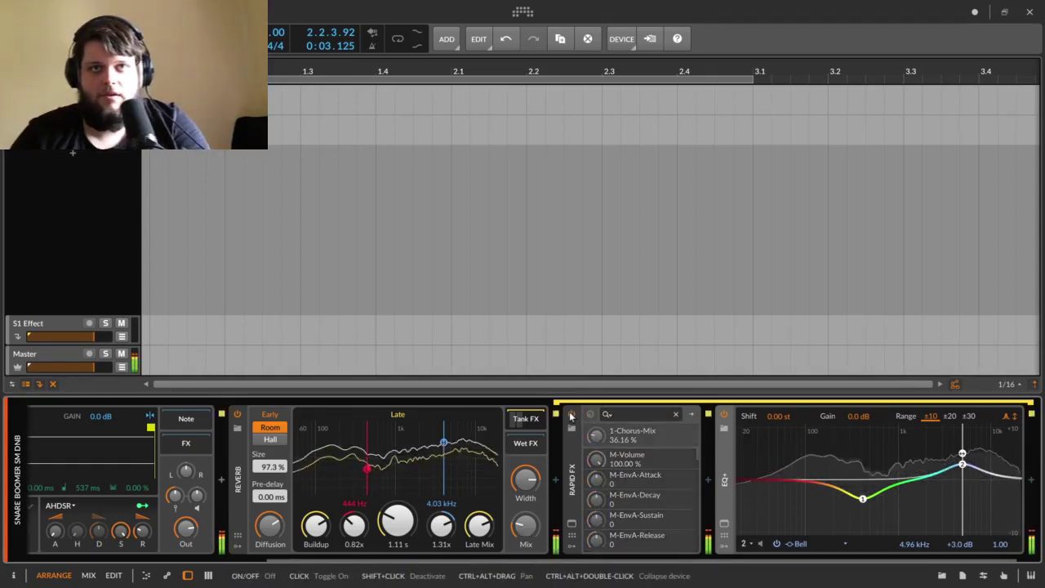
left_click(571, 415)
left_click(724, 416)
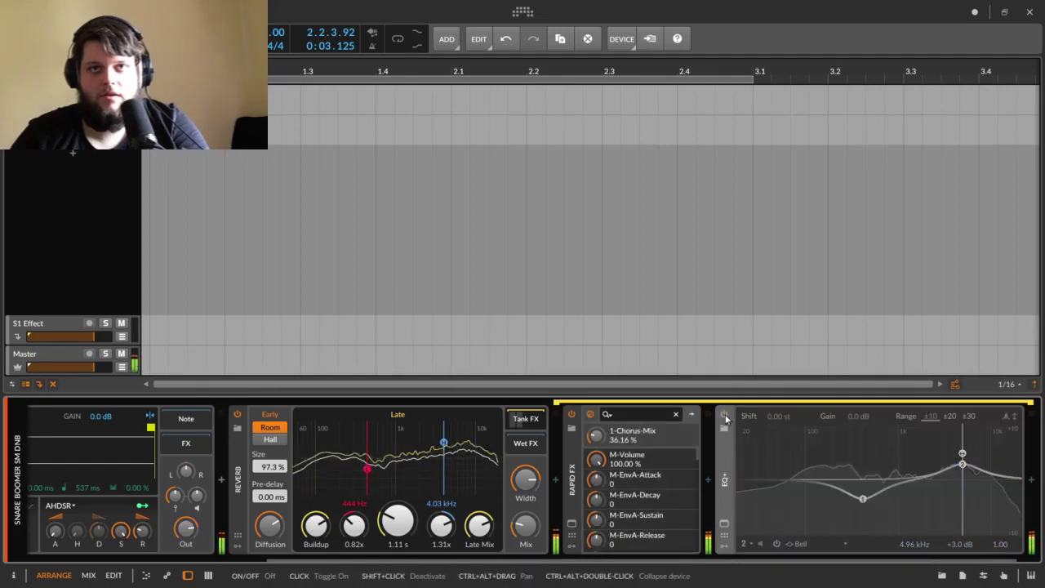
left_click(724, 415)
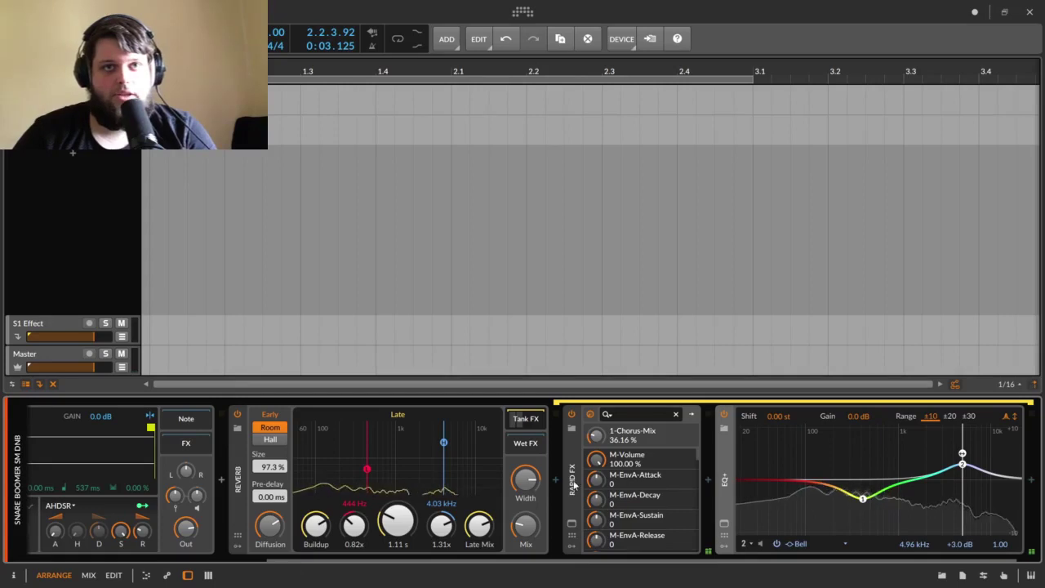
- Delete the devices from the reverb's Tank FX chain and insert an EQ+ device in its Wet FX chain
key("Delete")
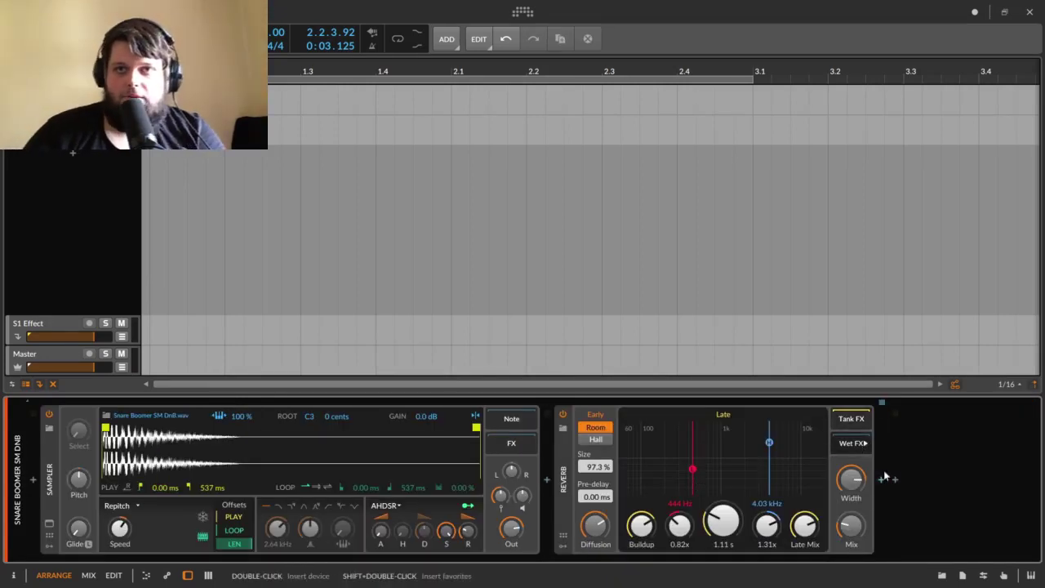
left_click(882, 490)
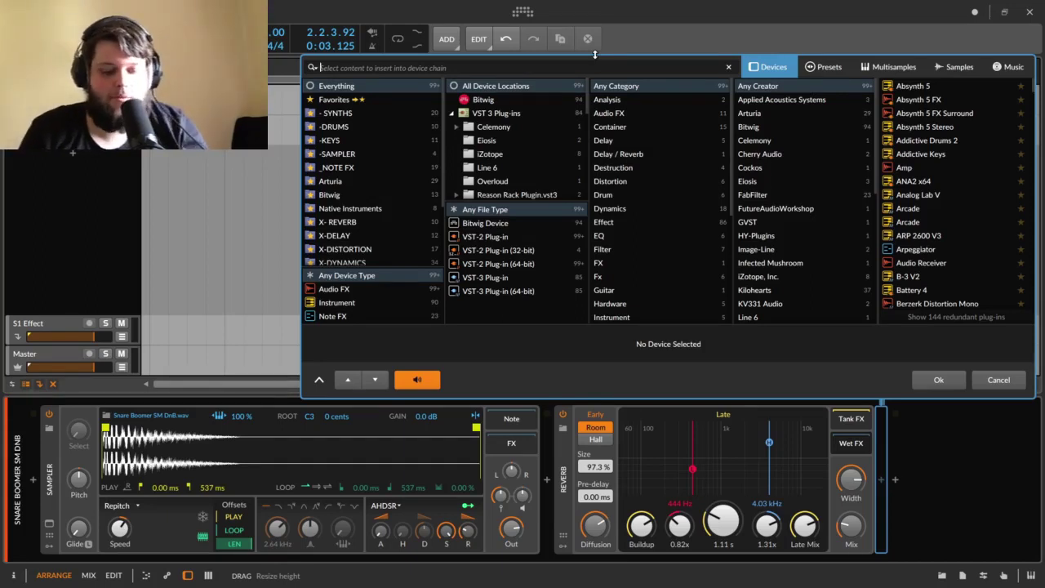
type("EQ")
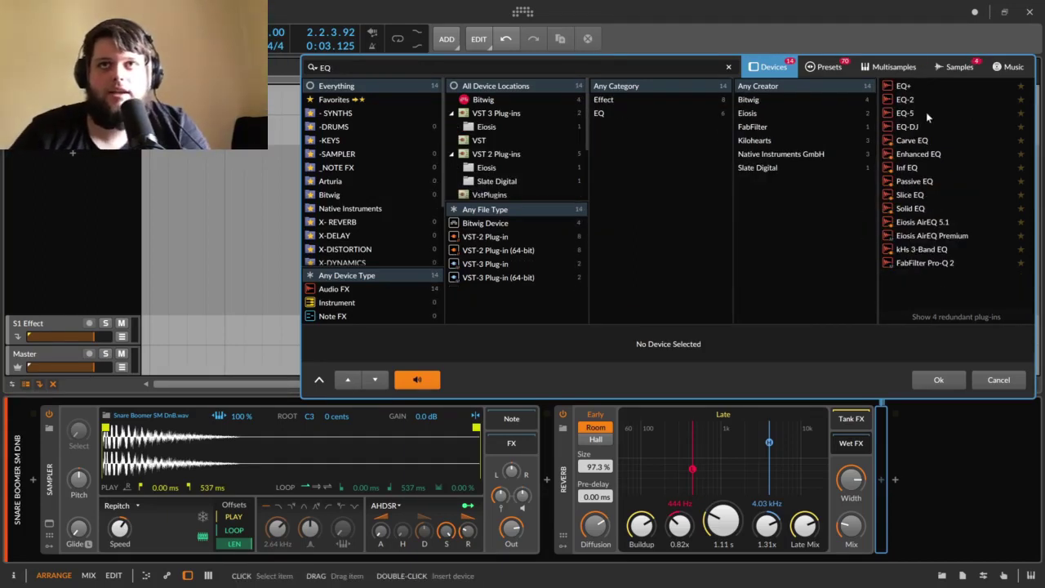
double_click(905, 100)
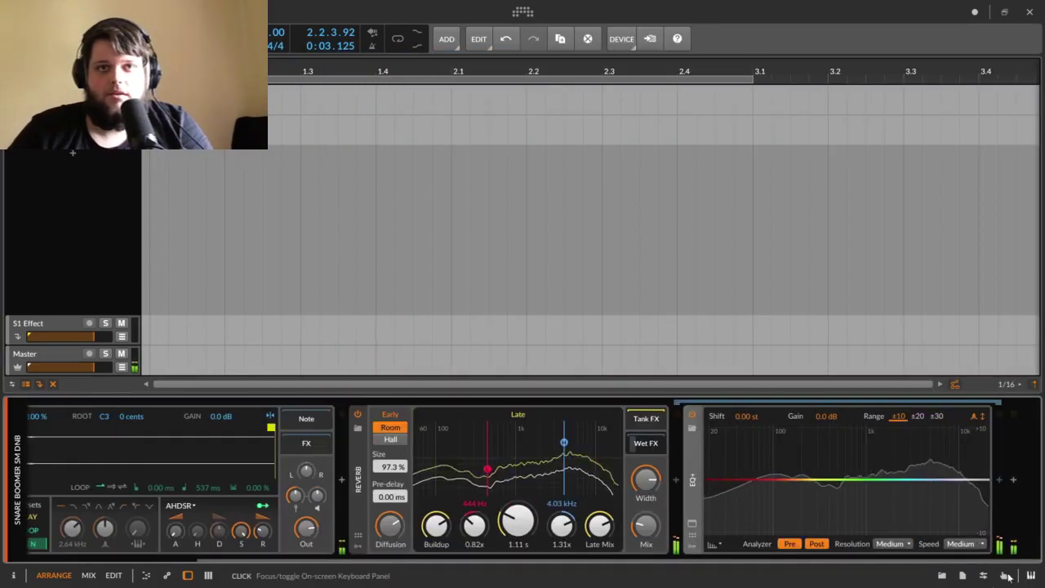
- Set the reverb time to 1.92 s and shape EQ+ with a high-cut, a low-mid bell dip and a low-cut at 85.7 Hz
left_click_drag(523, 532, 523, 490)
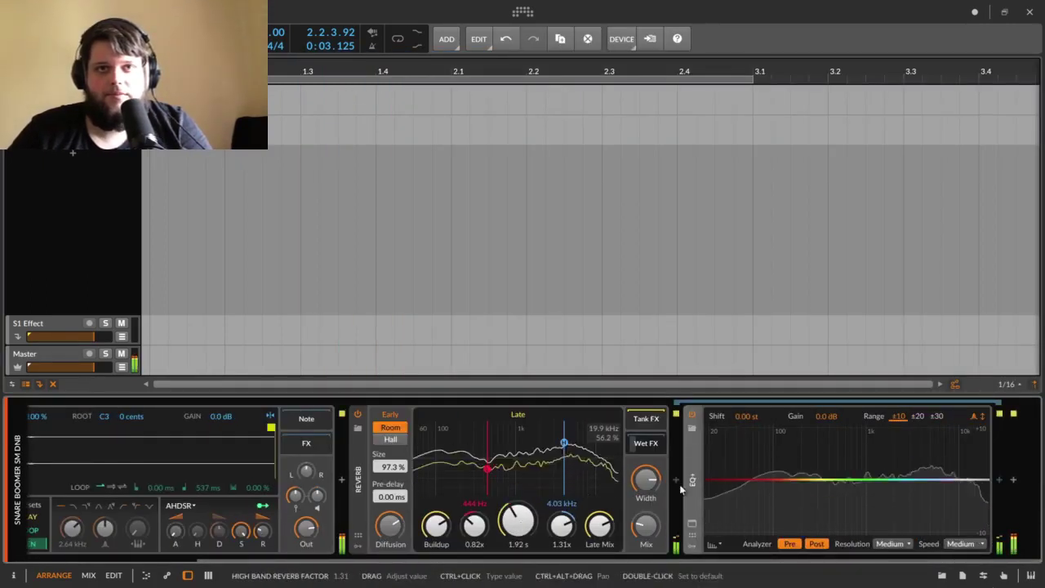
left_click_drag(983, 479, 804, 498)
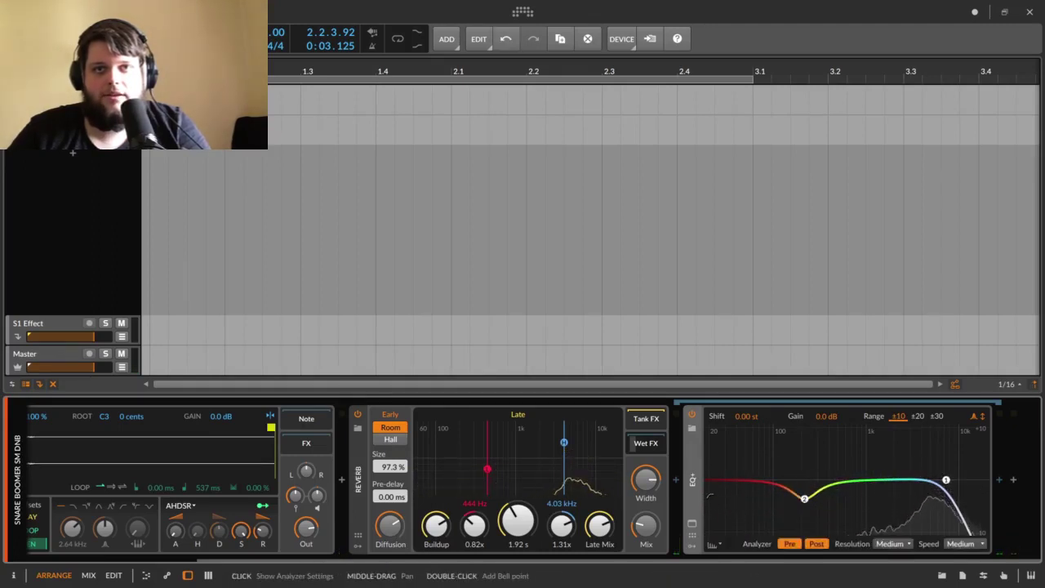
left_click_drag(710, 490, 767, 478)
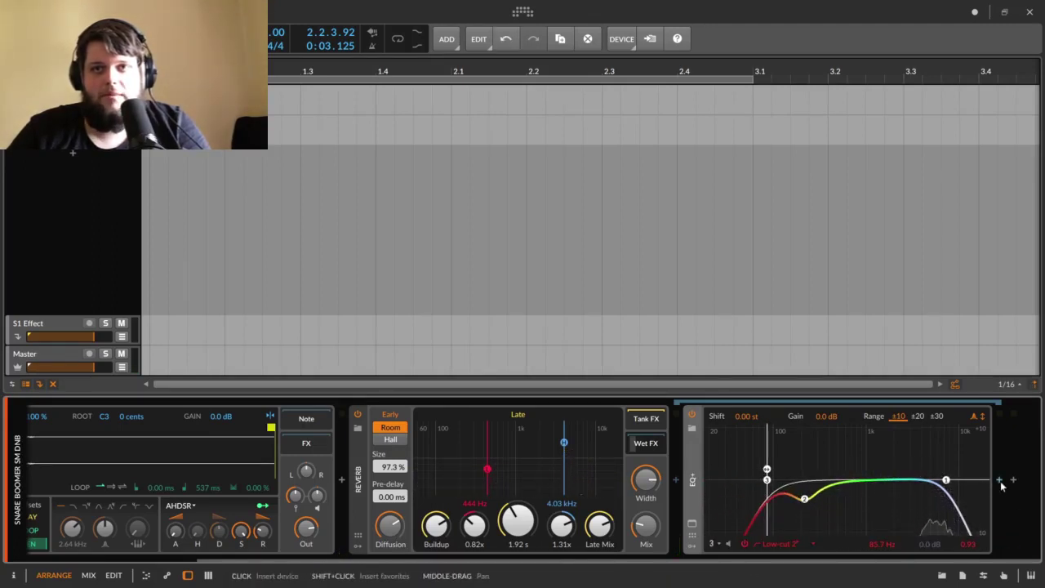
- Insert the Choral plug-in after EQ+ in the reverb's Wet FX chain
left_click(999, 481)
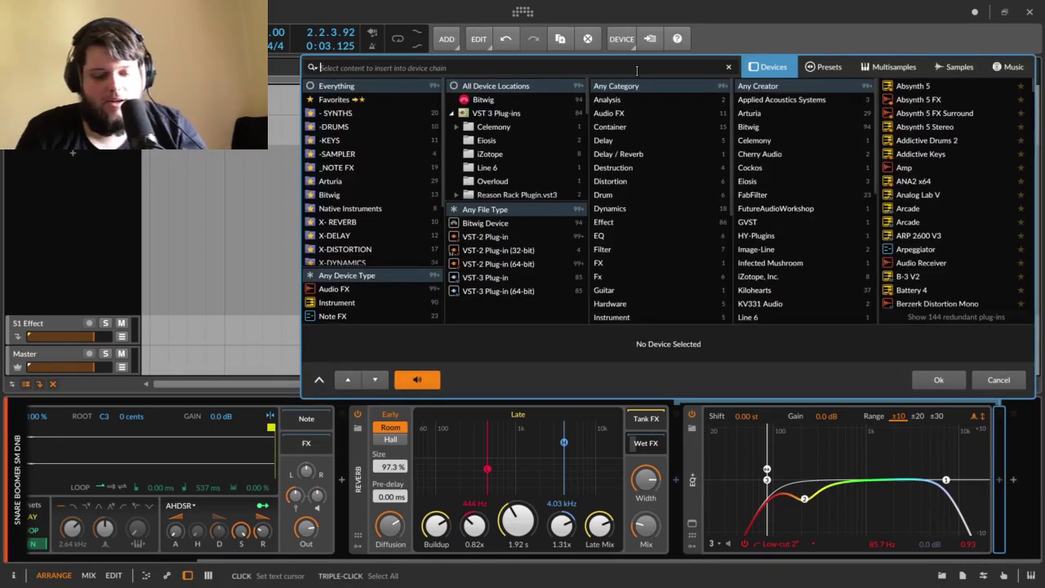
type("CHOR")
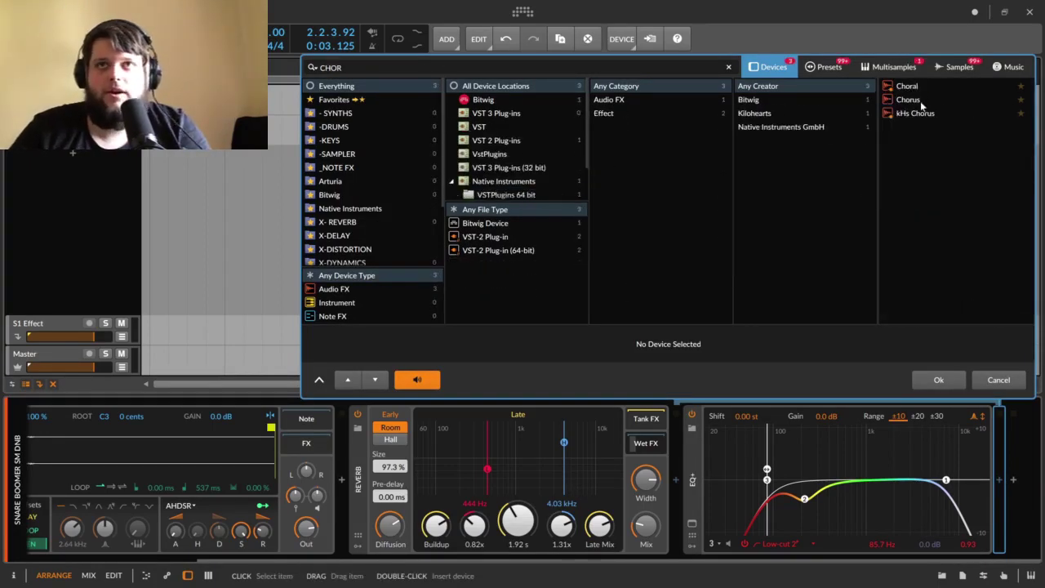
left_click(912, 99)
left_click(938, 83)
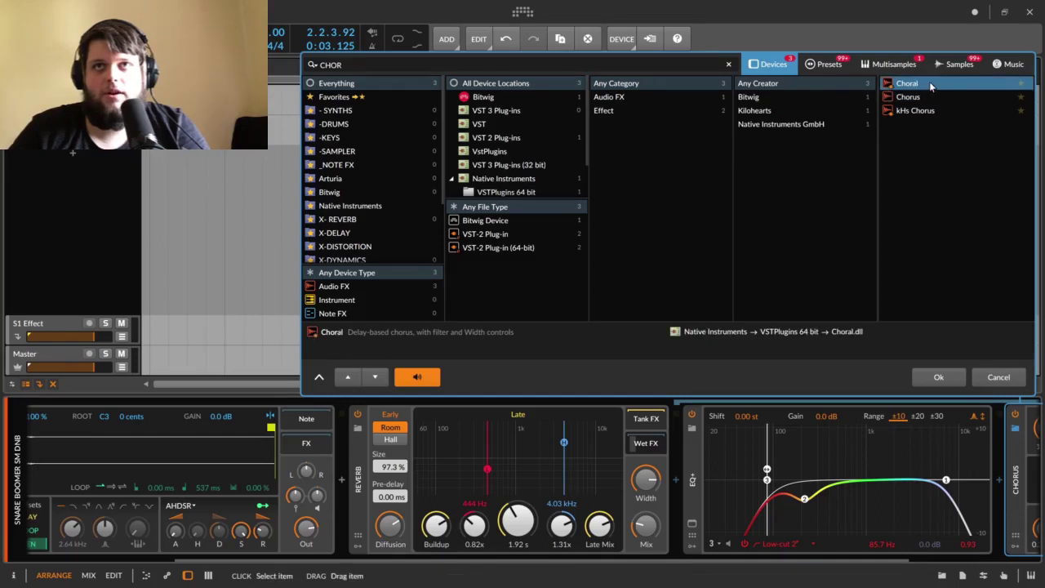
left_click(933, 377)
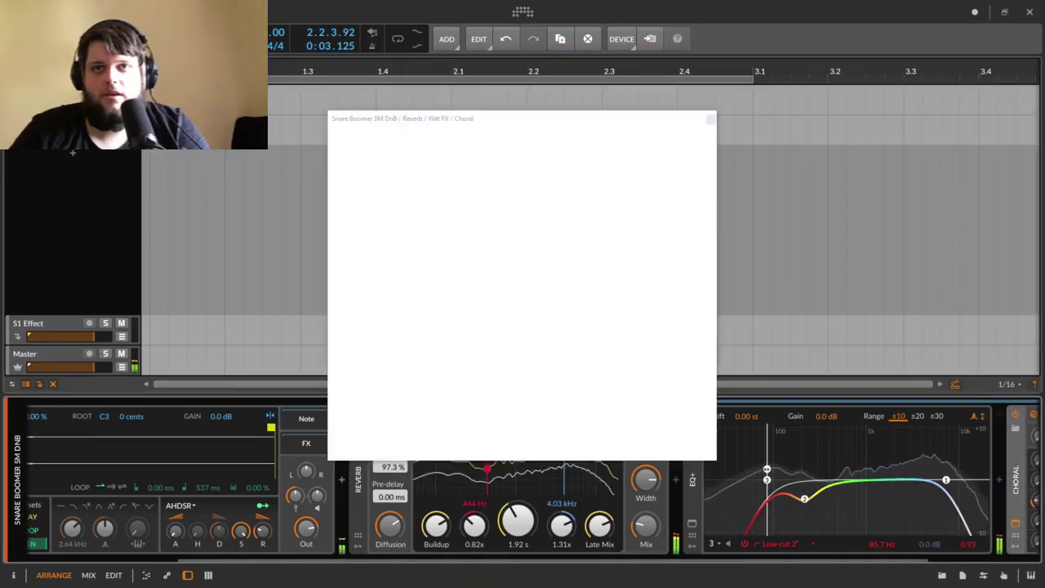
- Set Choral's Mix to 19.0 % and Voices to 2.50, and close its editor
left_click_drag(658, 214, 565, 357)
left_click_drag(527, 400, 569, 393)
left_click_drag(658, 213, 657, 217)
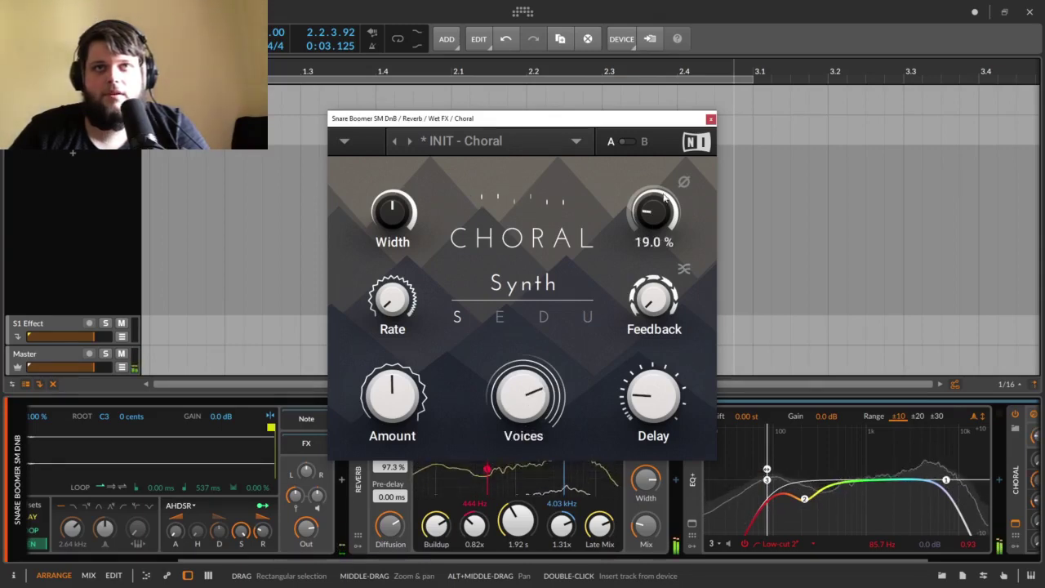
left_click(710, 119)
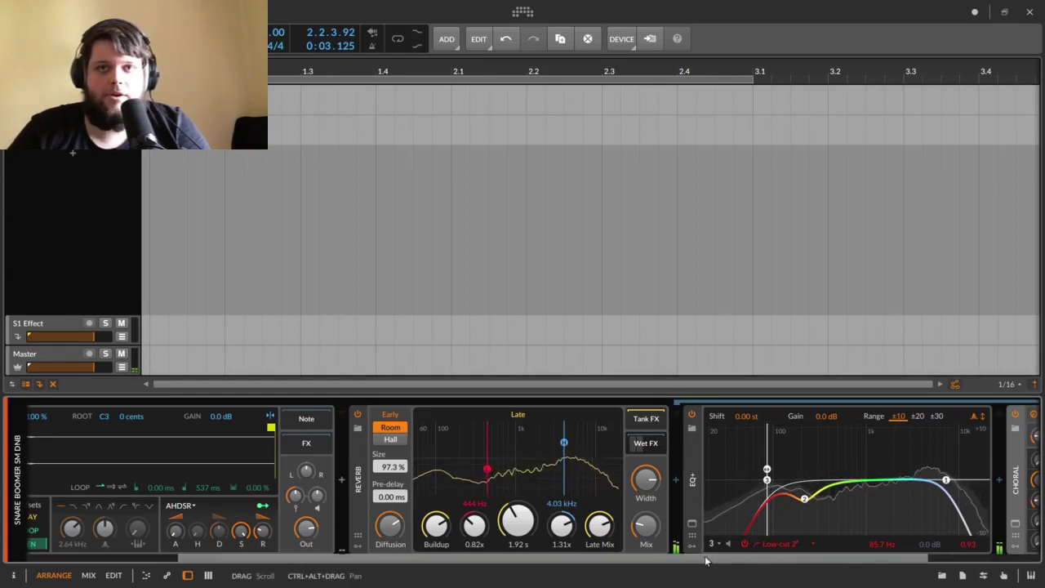
- Raise the EQ+ high-cut frequency, set its bell band to 224 Hz and -3.9 dB, and collapse the Wet FX chain
left_click_drag(707, 560, 877, 559)
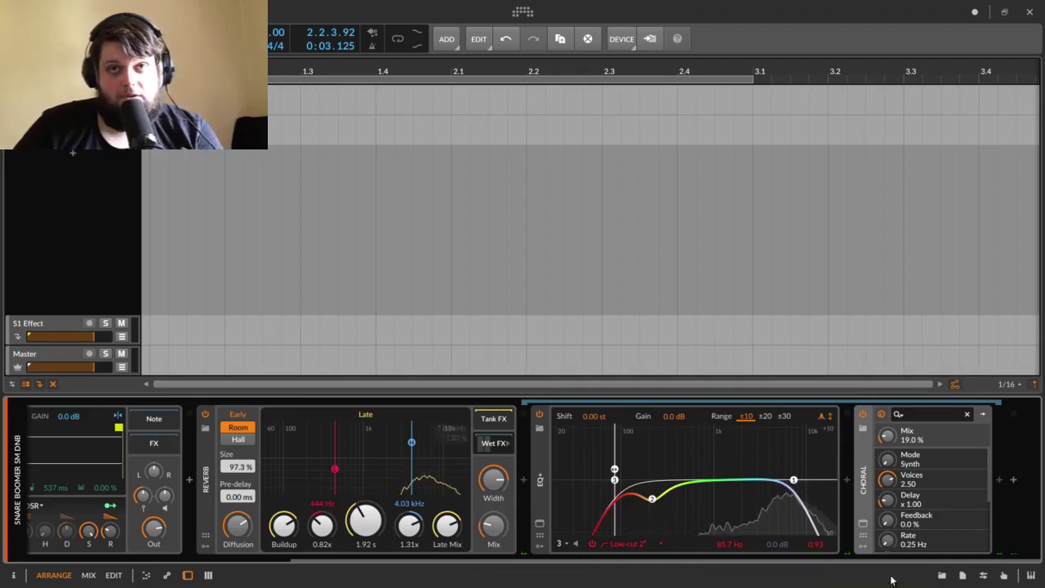
right_click(202, 489)
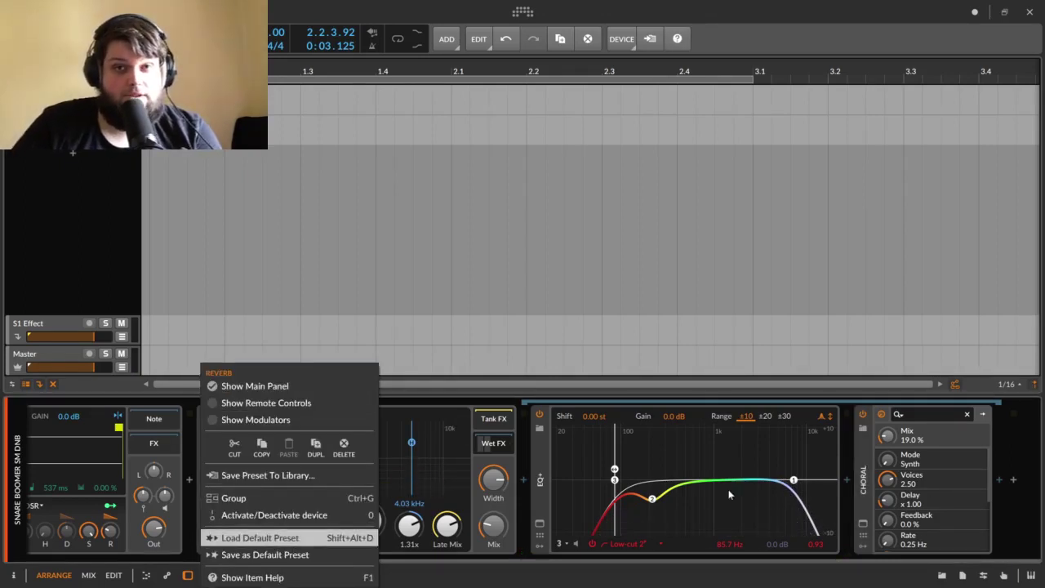
left_click(792, 480)
left_click_drag(793, 481, 812, 492)
left_click_drag(651, 498, 653, 500)
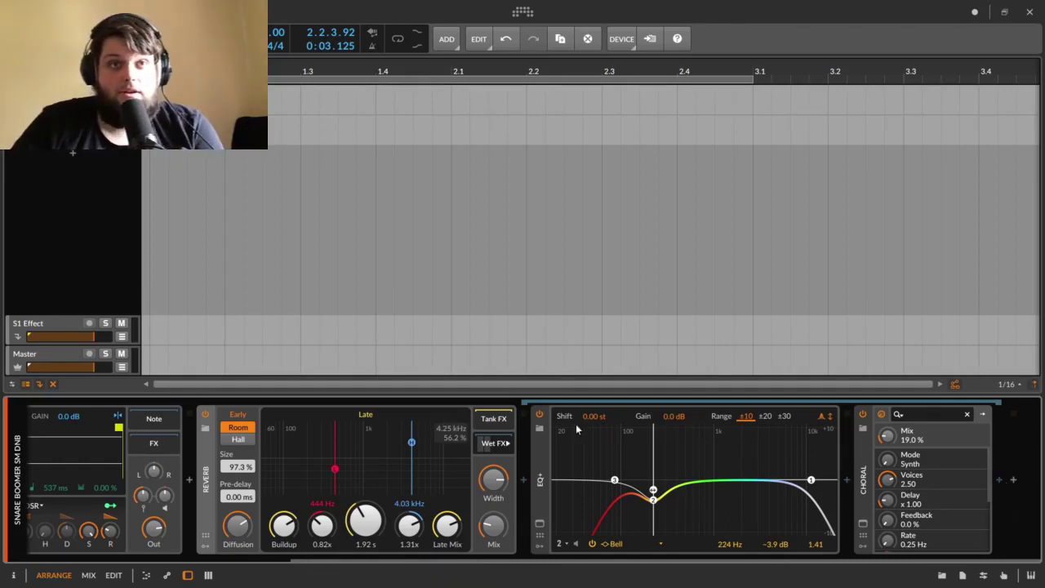
scroll(494, 449, "up", 3)
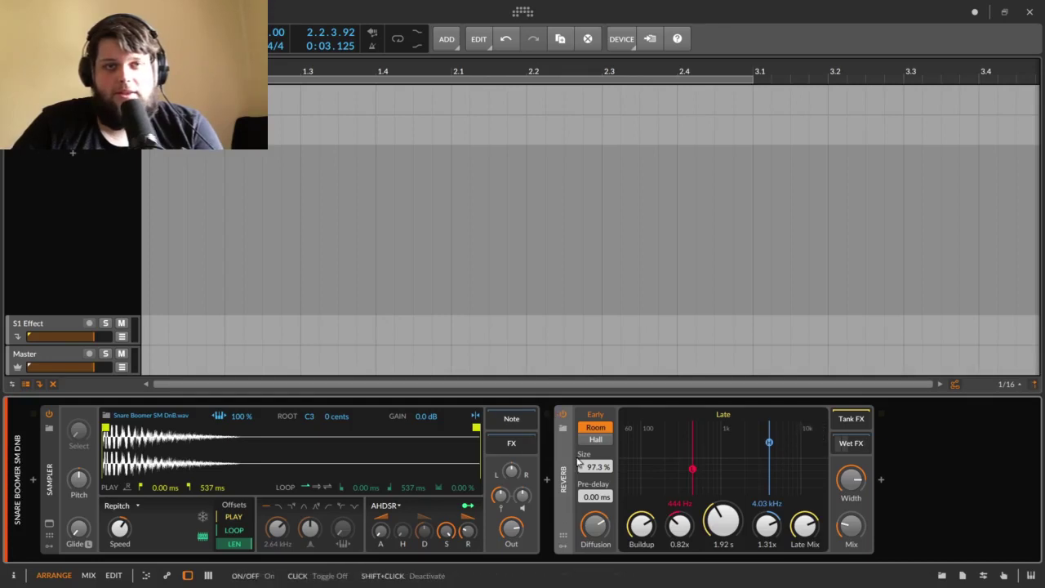